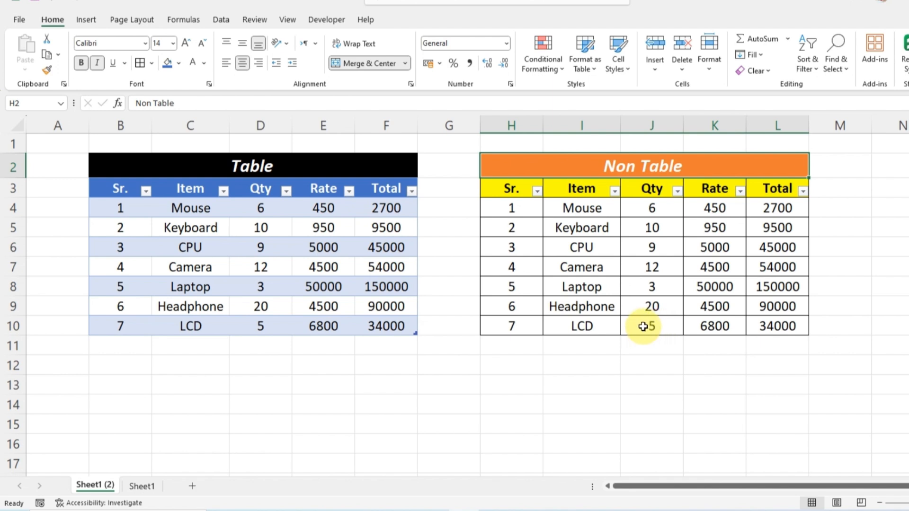
# Step: Enter Kaypad with quantity 5 and rate 500 in row 11 below the Non Table range
pyautogui.click(606, 342)
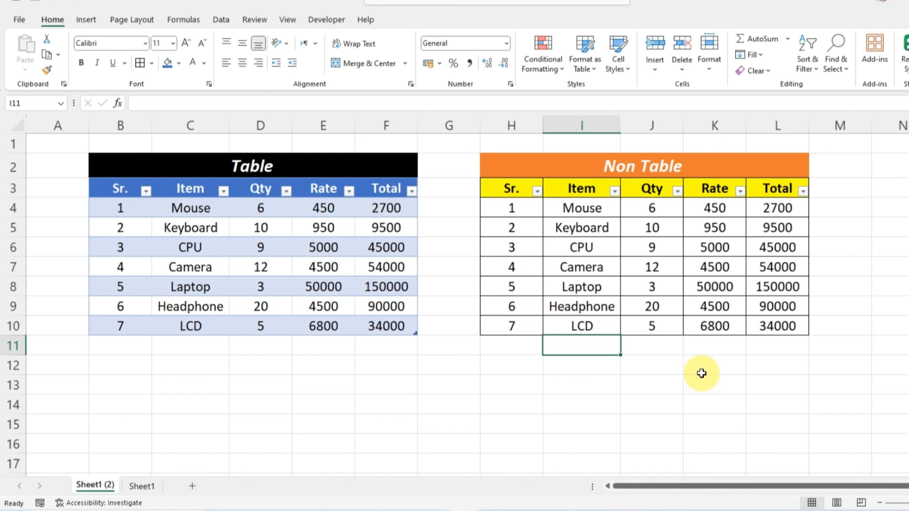
pyautogui.write('Kaypad')
pyautogui.press('Tab')
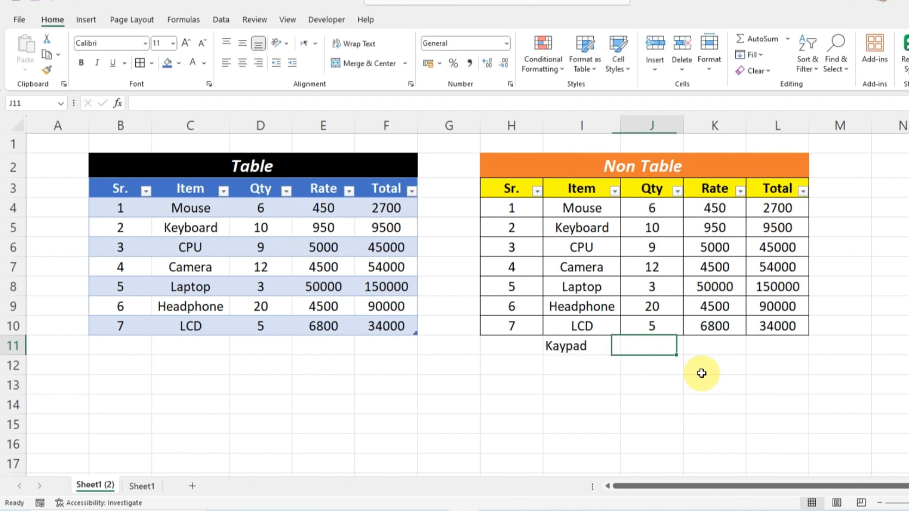
pyautogui.write('5')
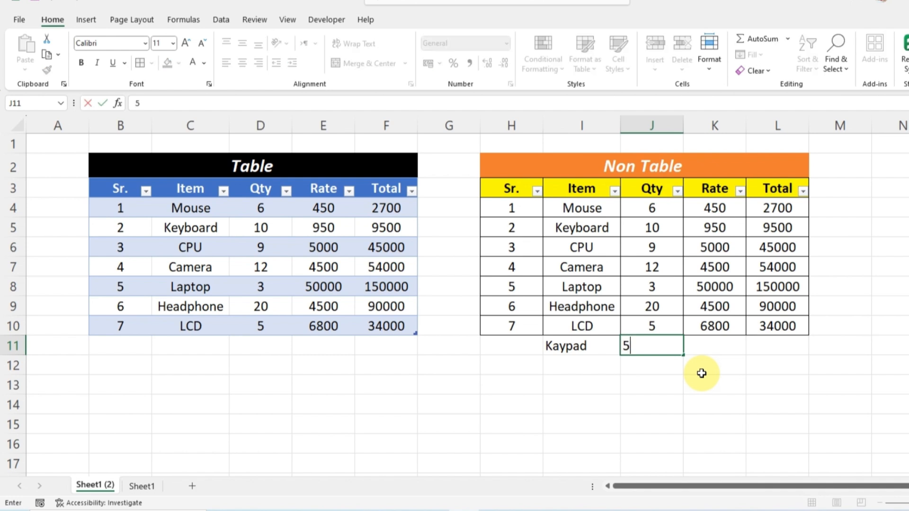
pyautogui.press('Tab')
pyautogui.write('500')
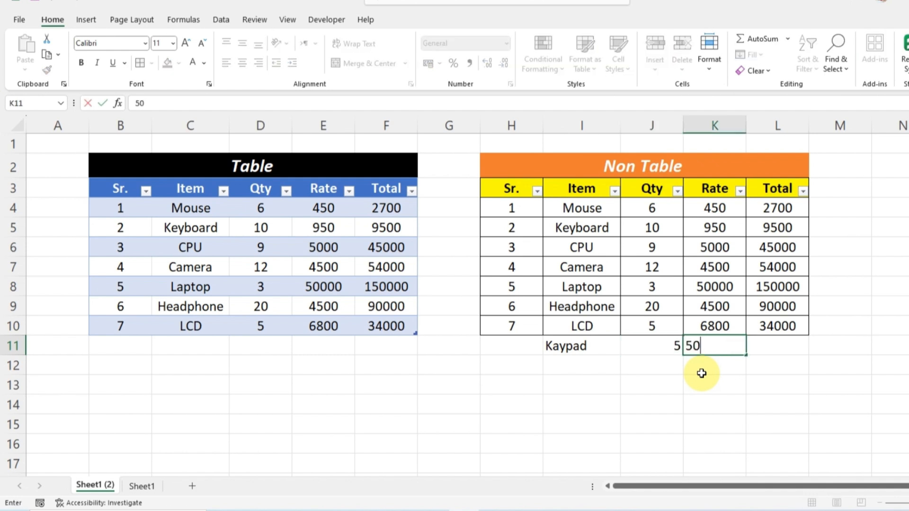
pyautogui.press('Tab')
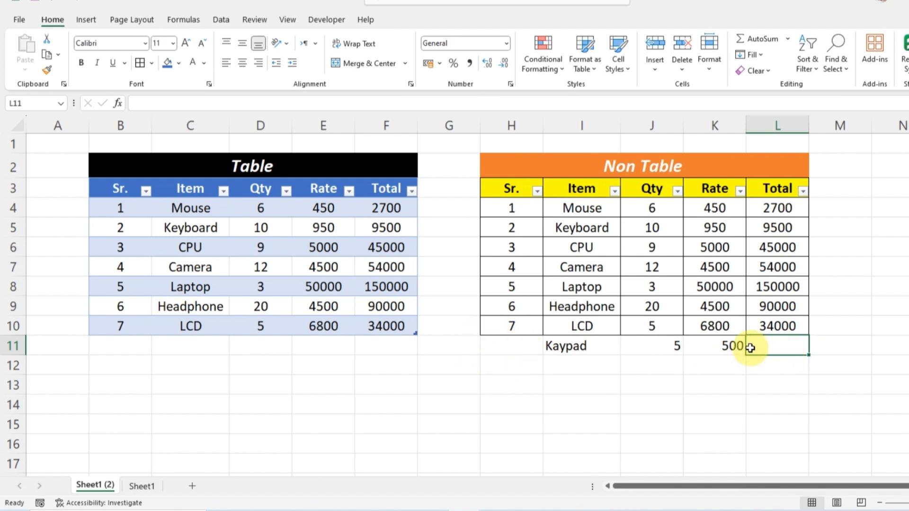
# Step: Fill the Total formula from L10 down into L11 and check its cell references
pyautogui.doubleClick(771, 329)
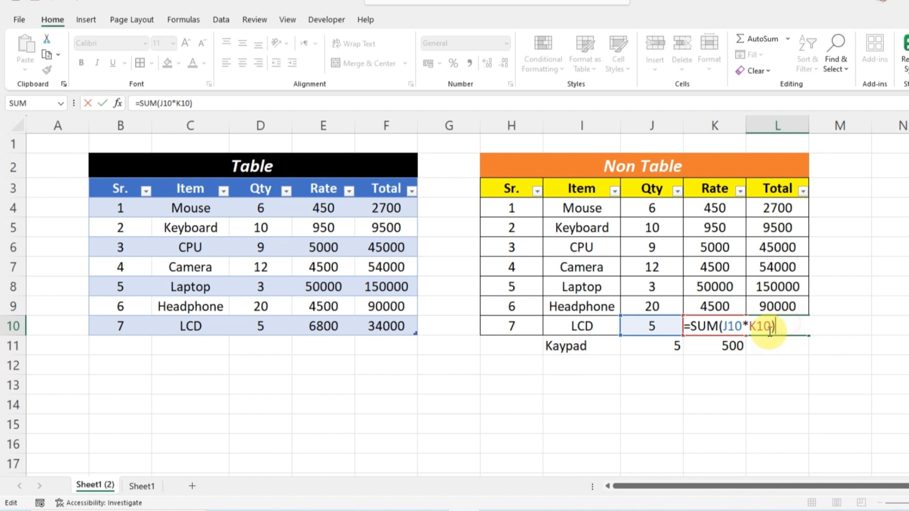
pyautogui.press('Escape')
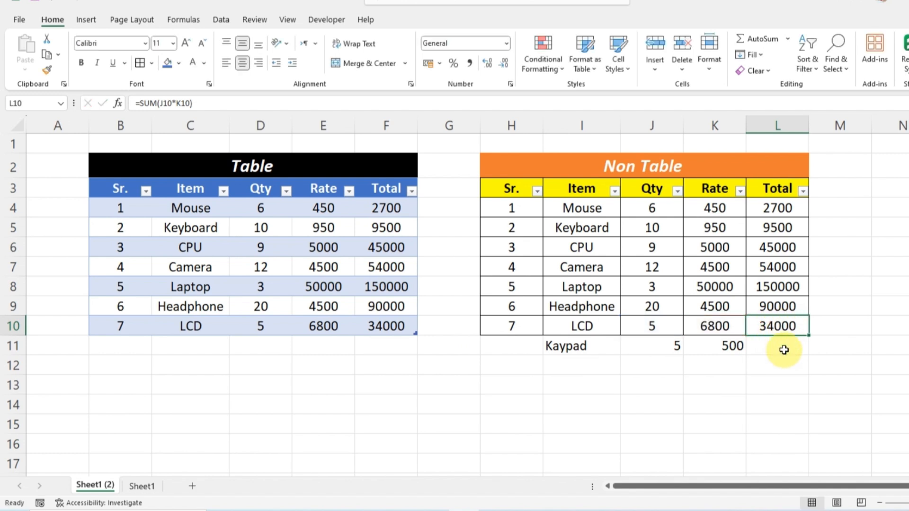
pyautogui.click(784, 347)
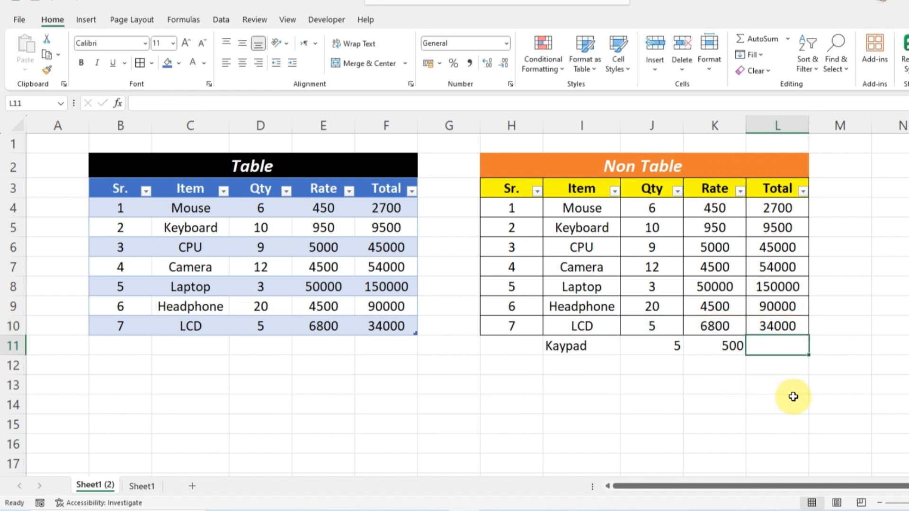
pyautogui.hotkey('ctrl', 'd')
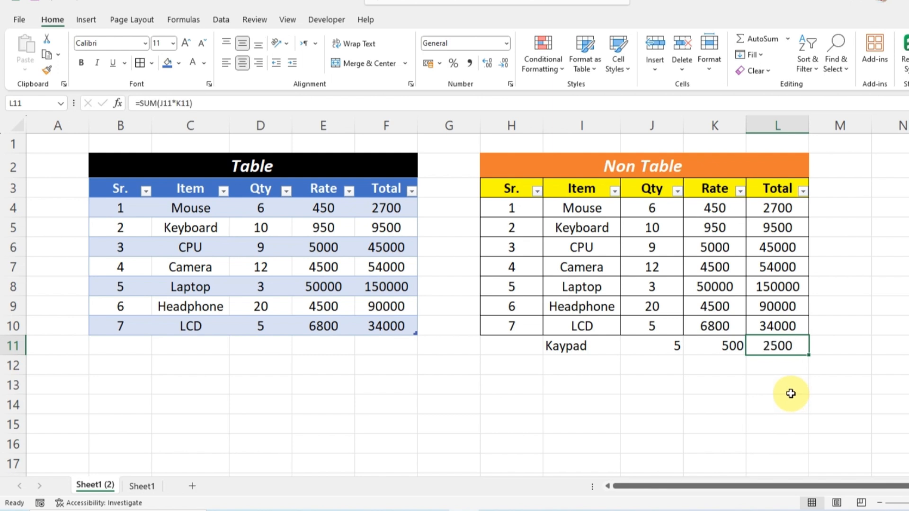
pyautogui.doubleClick(761, 354)
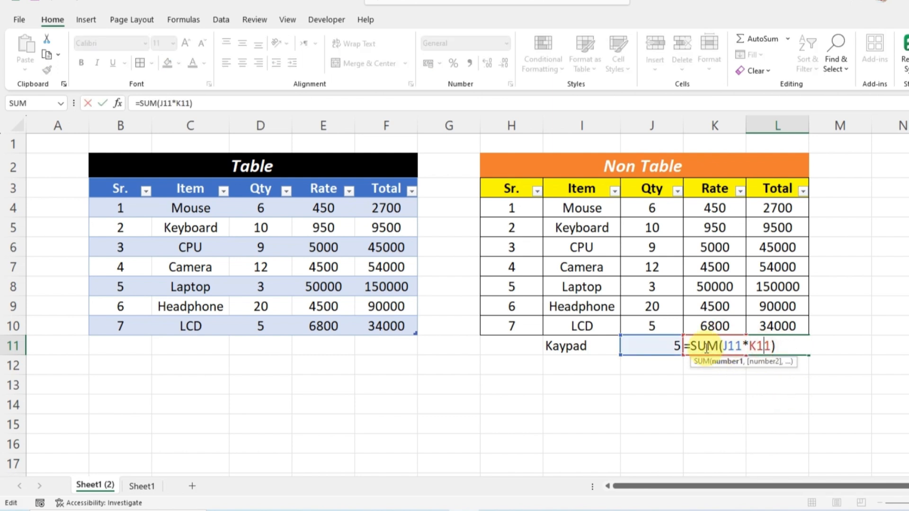
pyautogui.press('Escape')
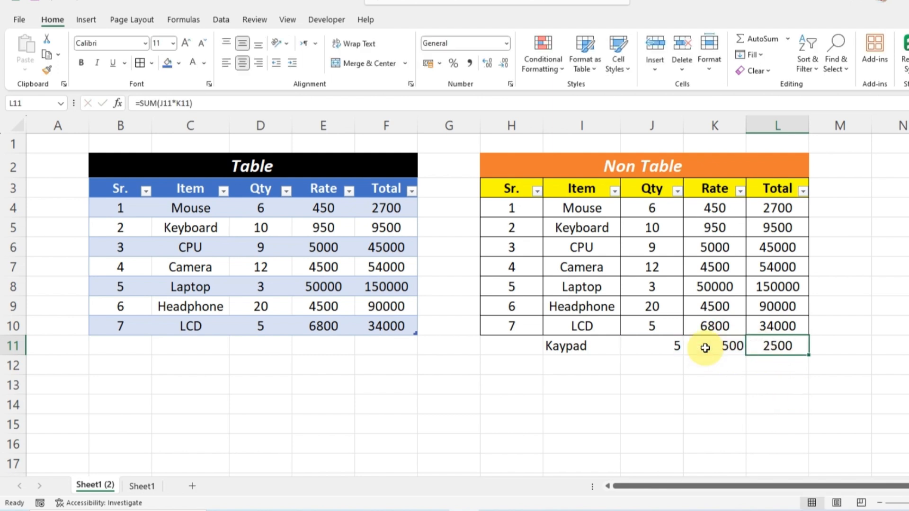
# Step: Fill the serial number formula from H10 into H11 for the Kaypad row
pyautogui.doubleClick(522, 333)
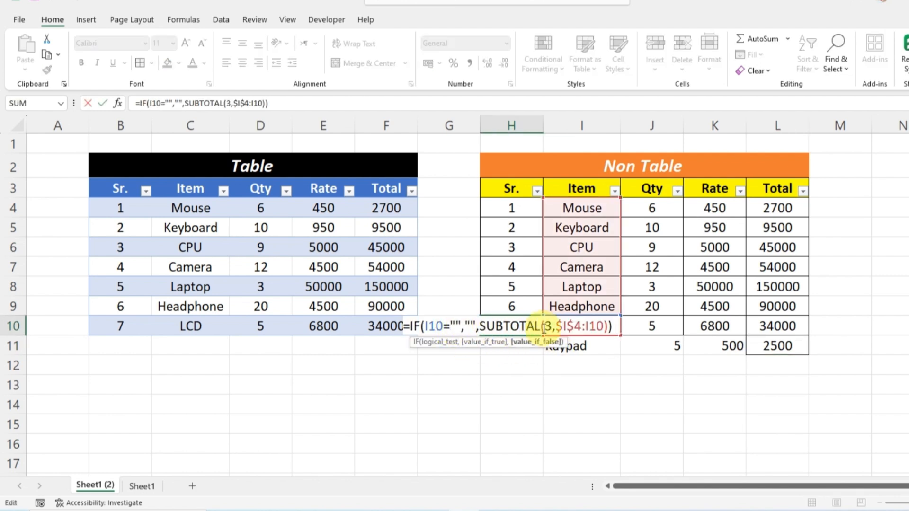
pyautogui.press('Escape')
pyautogui.click(511, 342)
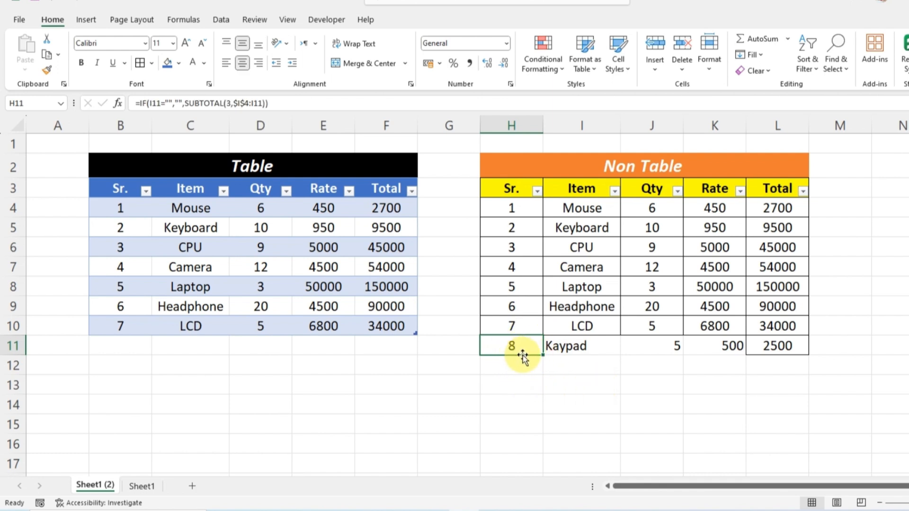
pyautogui.click(691, 393)
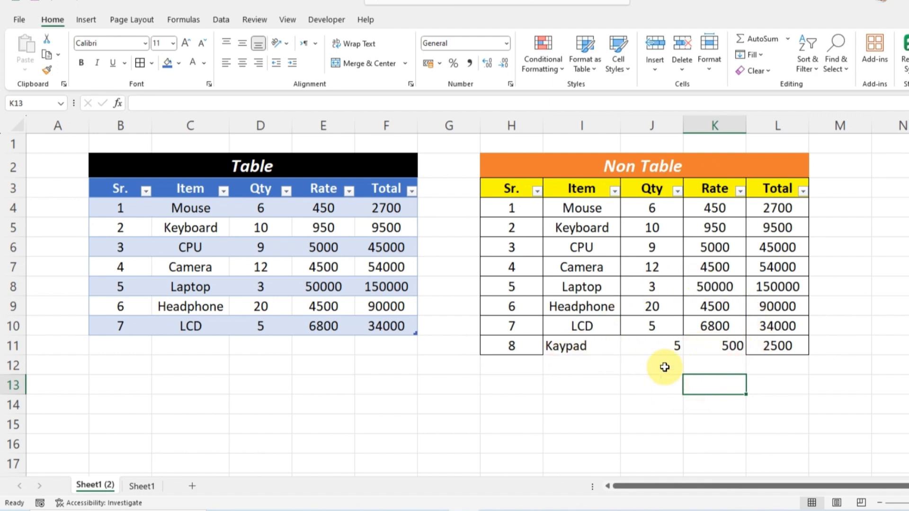
# Step: Apply cell borders and centre alignment to the Kaypad row, H11:L11
pyautogui.moveTo(775, 346); pyautogui.dragTo(534, 349)
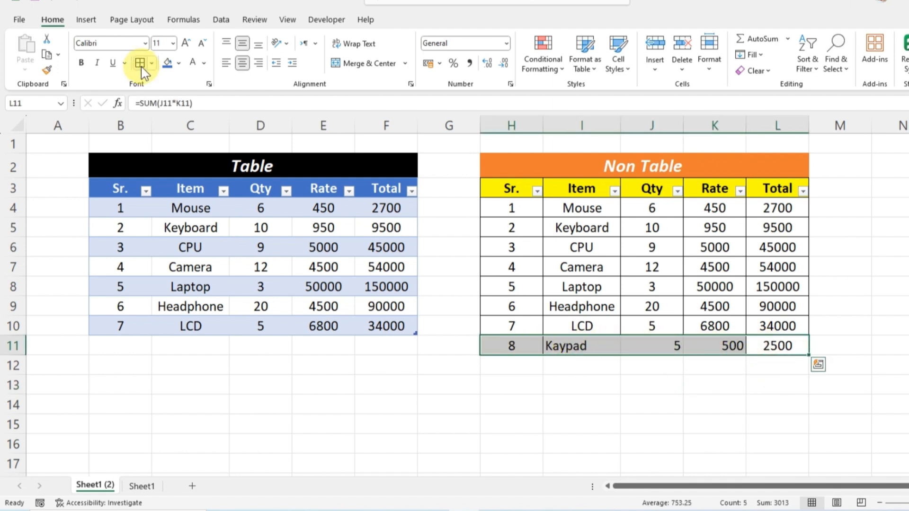
pyautogui.click(242, 66)
pyautogui.click(241, 66)
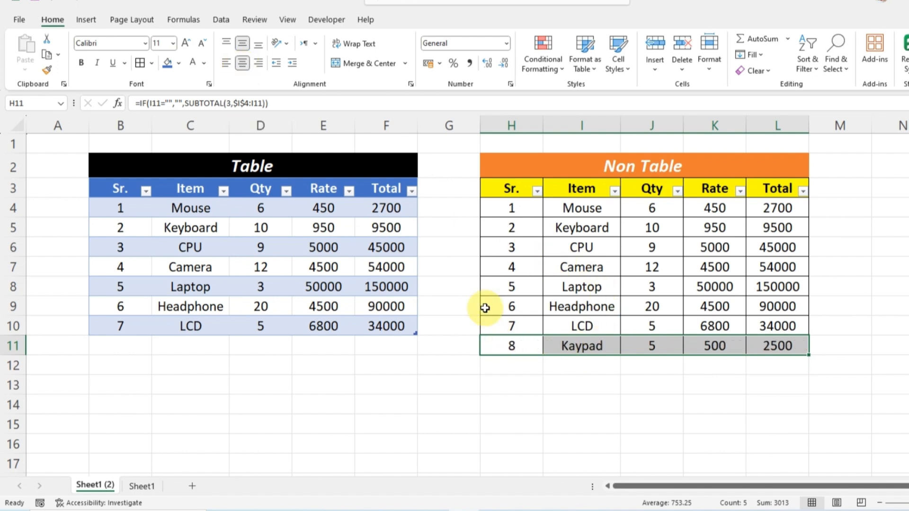
pyautogui.click(675, 386)
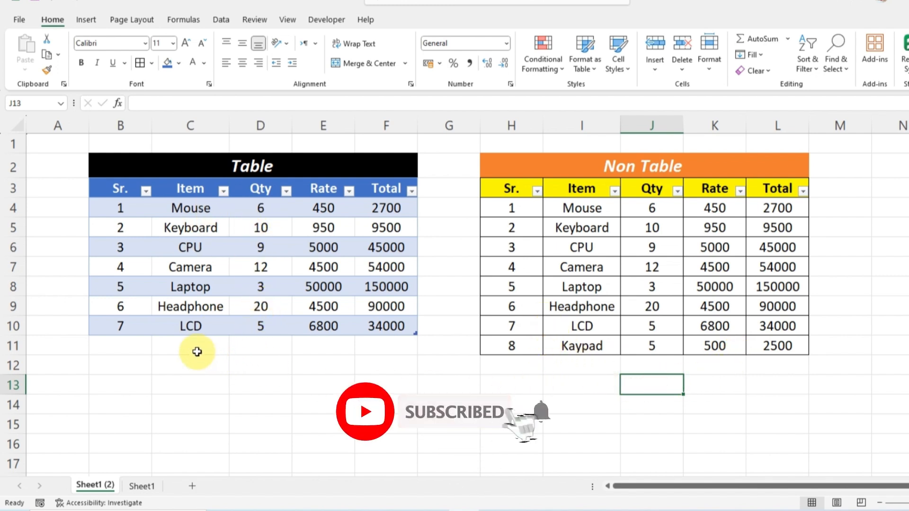
# Step: Add a row directly below LCD in the Table with item Keypad, quantity 5 and rate 500
pyautogui.click(196, 345)
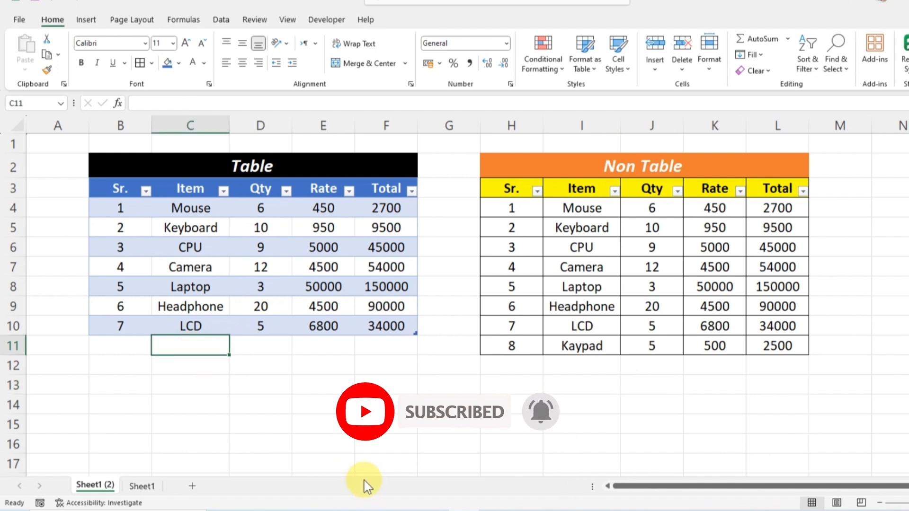
pyautogui.write('Keypad')
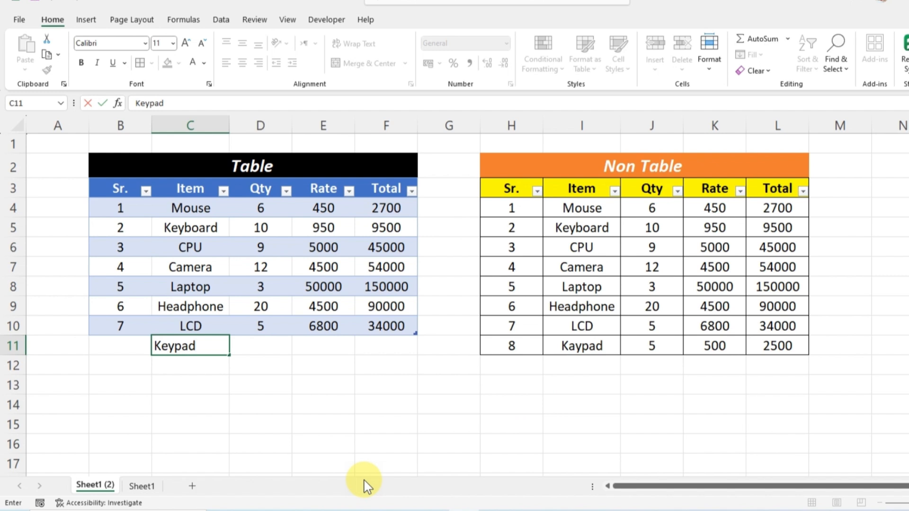
pyautogui.press('Return')
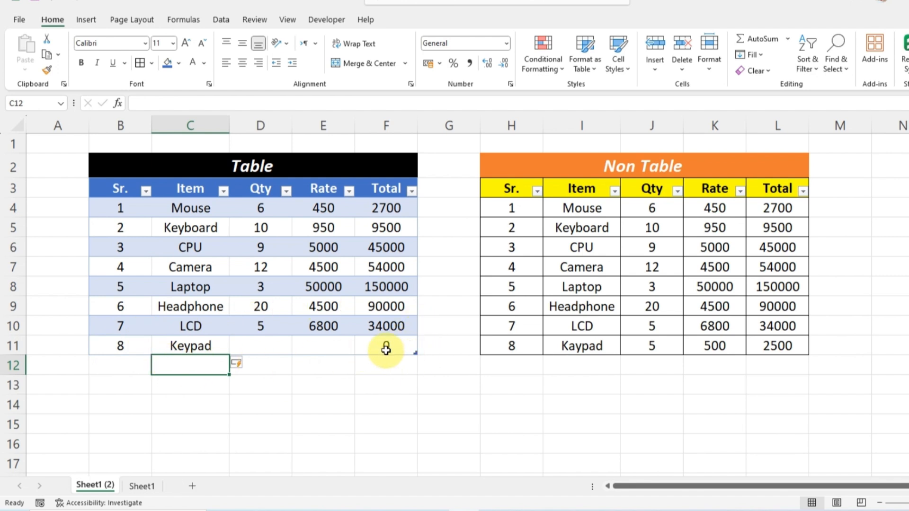
pyautogui.click(263, 347)
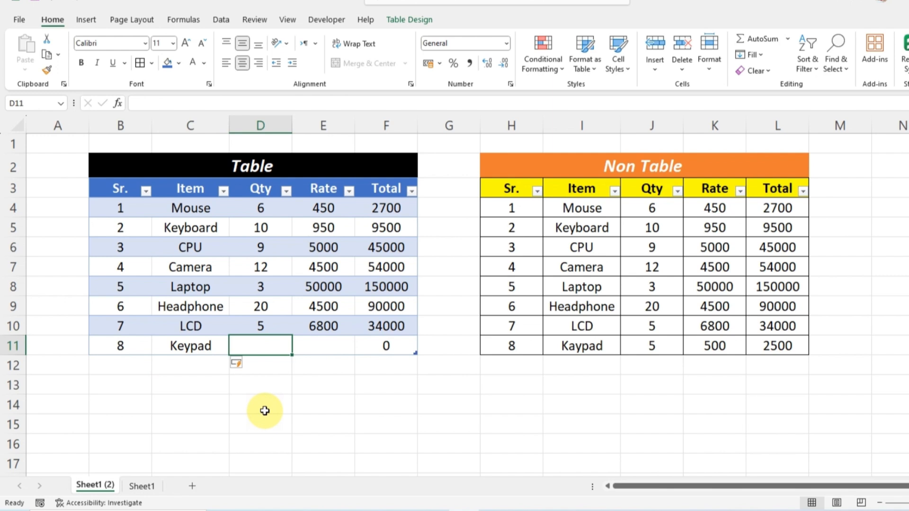
pyautogui.write('5')
pyautogui.press('Tab')
pyautogui.write('50')
pyautogui.press('Tab')
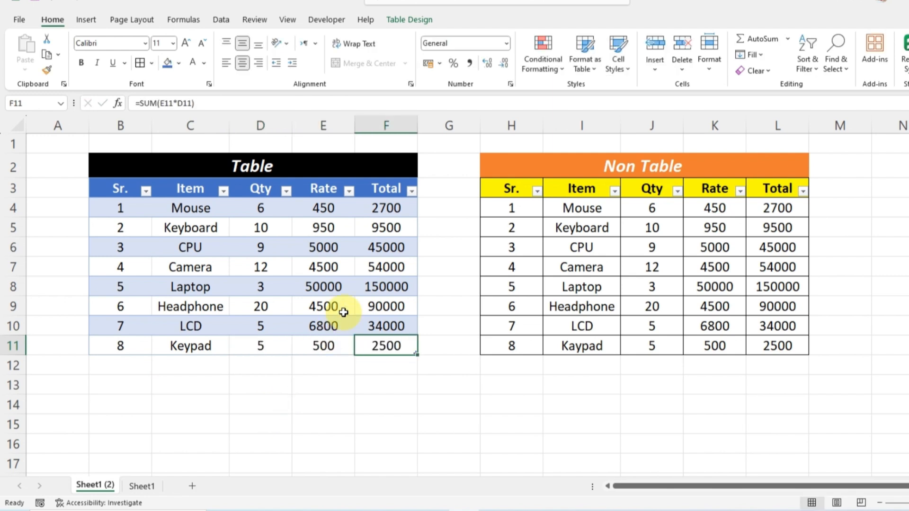
pyautogui.click(362, 379)
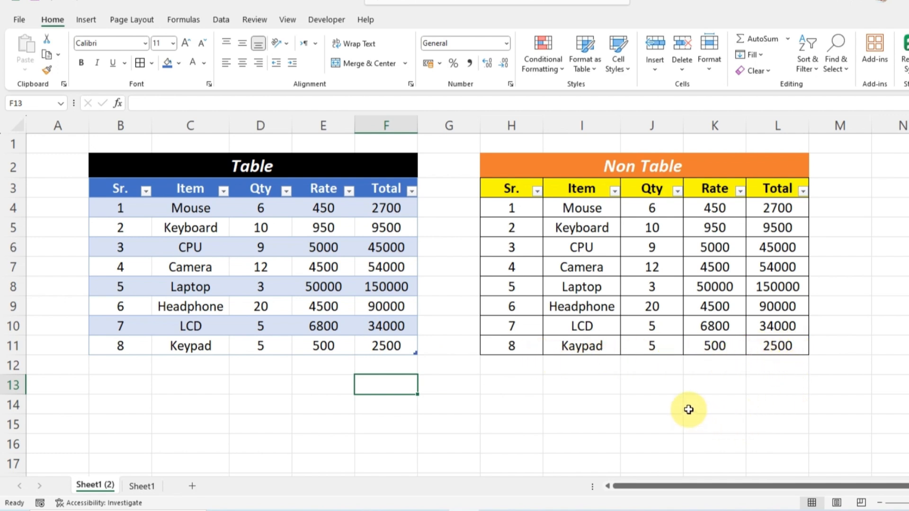
# Step: Extend the Table with five blank rows, 12 through 16, by advancing past its last cell
pyautogui.click(386, 346)
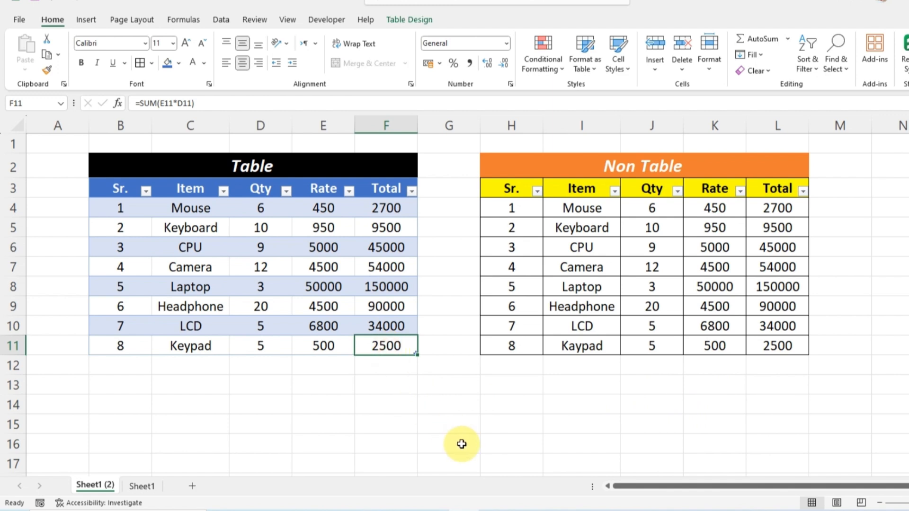
pyautogui.press('Tab')
pyautogui.press('Tab')
pyautogui.press('Tab')
pyautogui.press('Tab')
pyautogui.press('Tab')
pyautogui.press('Tab')
pyautogui.press('Tab')
pyautogui.press('Tab')
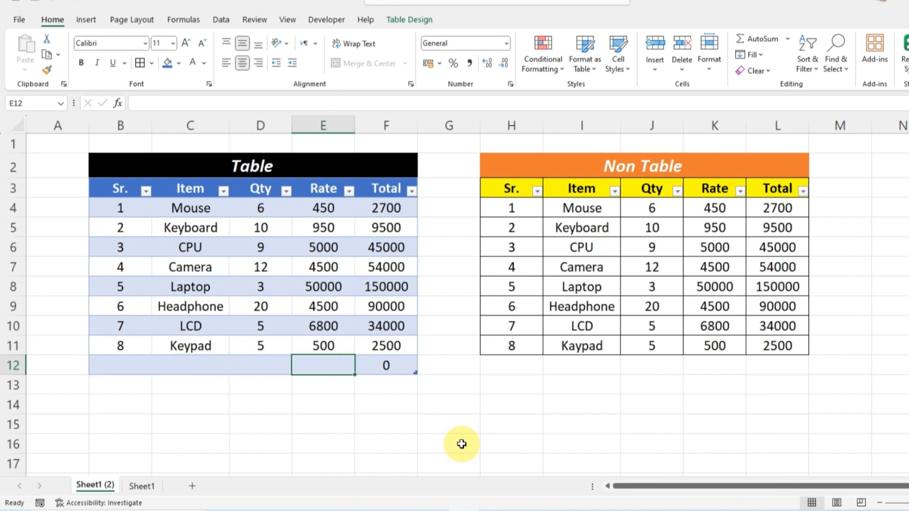
pyautogui.press('Tab')
pyautogui.press('Tab')
pyautogui.press('Tab')
pyautogui.press('Tab')
pyautogui.press('Tab')
pyautogui.press('Tab')
pyautogui.press('Tab')
pyautogui.press('Tab')
pyautogui.press('Tab')
pyautogui.press('Tab')
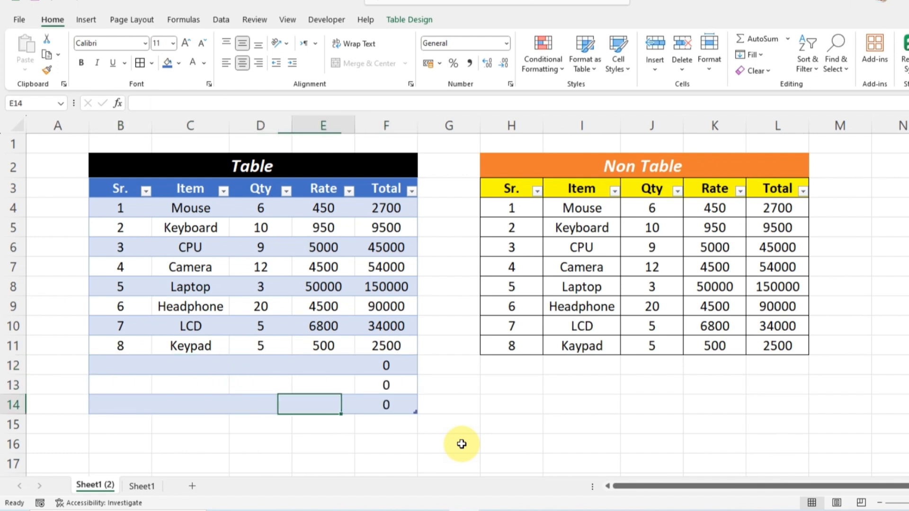
pyautogui.press('Tab')
pyautogui.press('Tab')
pyautogui.press('Tab')
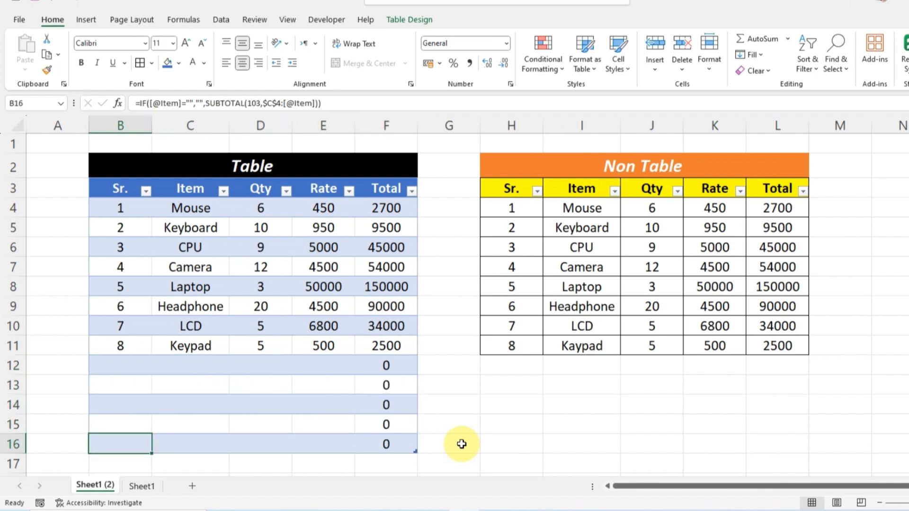
# Step: Examine the Total and Sr. formulas carried into the Table's blank rows at F12, B12 and B14
pyautogui.doubleClick(400, 365)
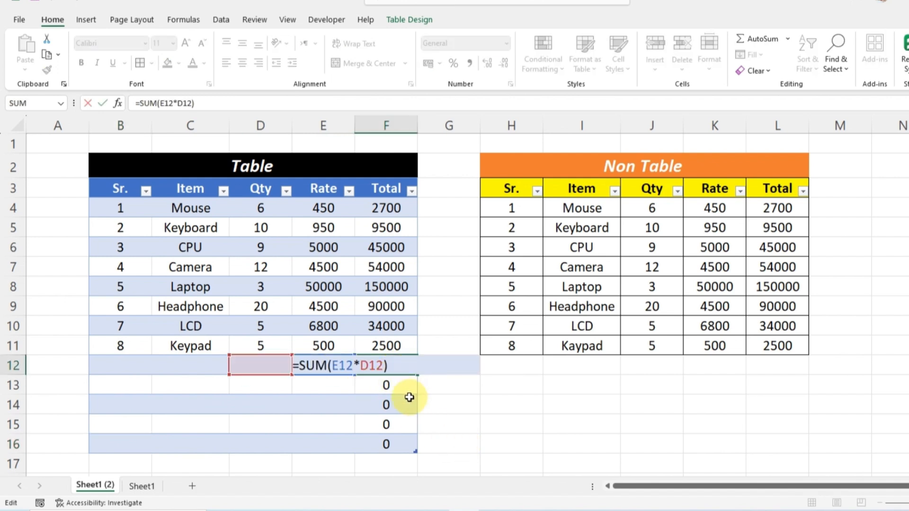
pyautogui.press('Escape')
pyautogui.click(130, 365)
pyautogui.doubleClick(133, 366)
pyautogui.write('=IF([@Item]="","",SUBTOTAL(103,$C$4:[@Item]))')
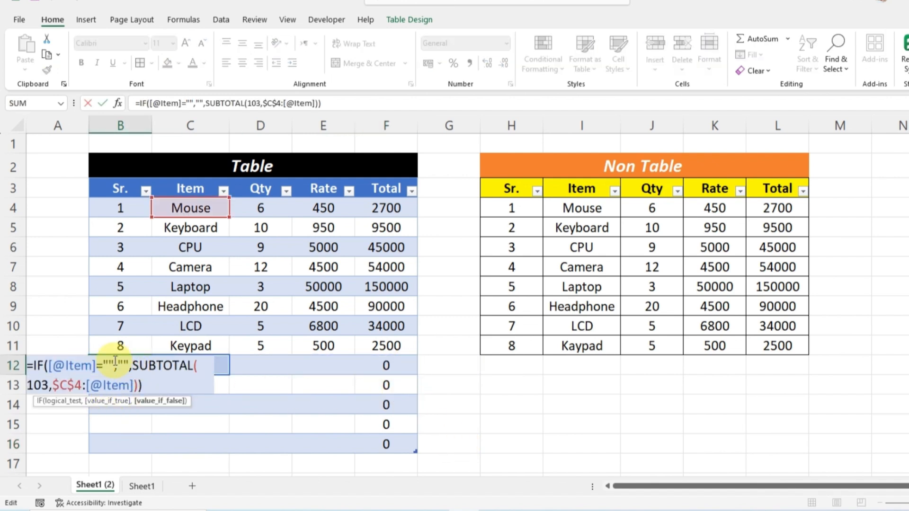
pyautogui.press('Escape')
pyautogui.doubleClick(127, 405)
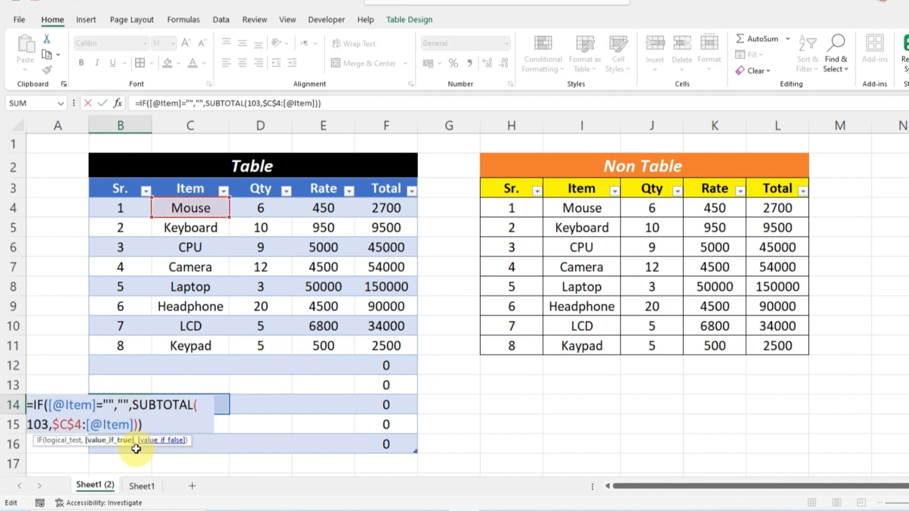
pyautogui.press('Escape')
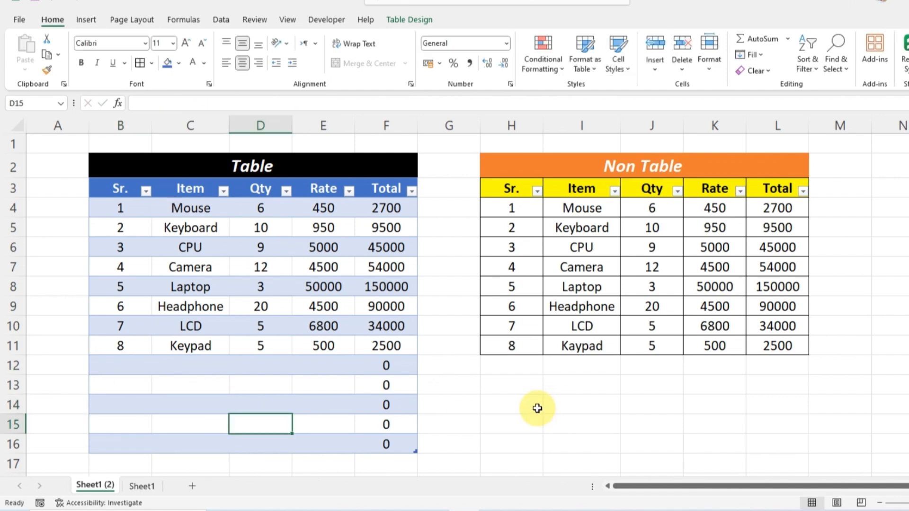
pyautogui.click(537, 408)
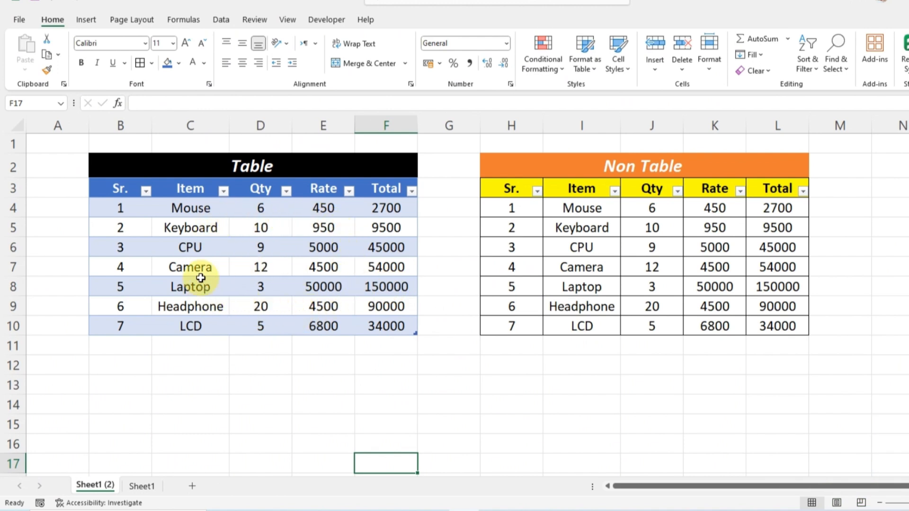
pyautogui.moveTo(122, 210); pyautogui.dragTo(377, 211)
pyautogui.moveTo(119, 229); pyautogui.dragTo(380, 227)
pyautogui.moveTo(100, 244); pyautogui.dragTo(304, 243)
pyautogui.moveTo(121, 267); pyautogui.dragTo(284, 268)
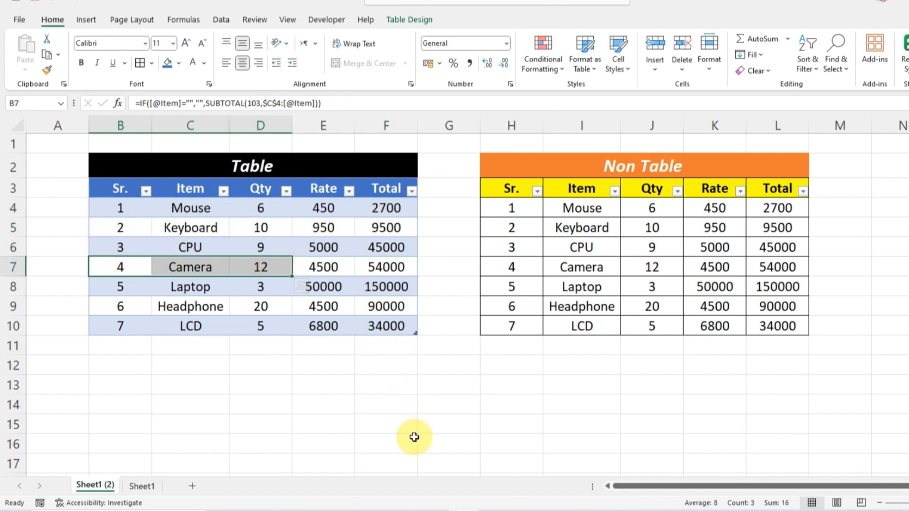
pyautogui.click(323, 286)
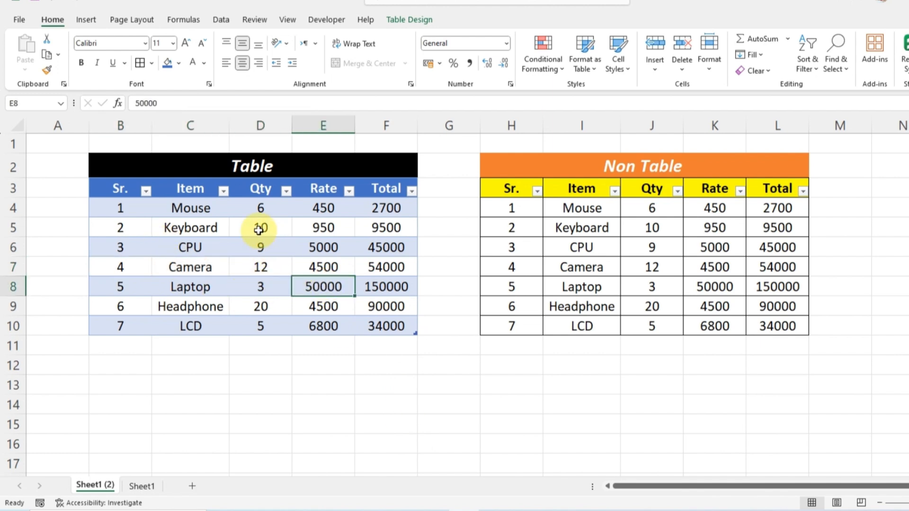
# Step: Filter the Table's Item column to show only Camera, Keyboard and LCD
pyautogui.click(223, 191)
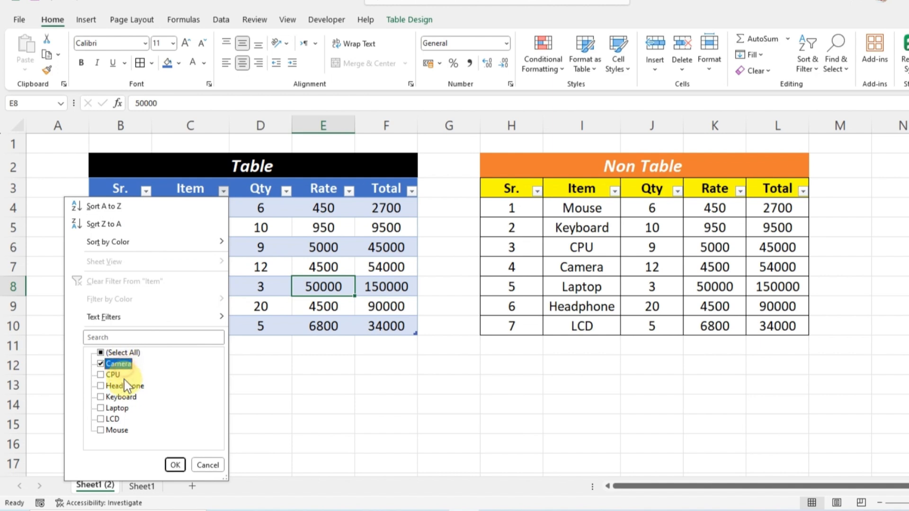
pyautogui.click(124, 398)
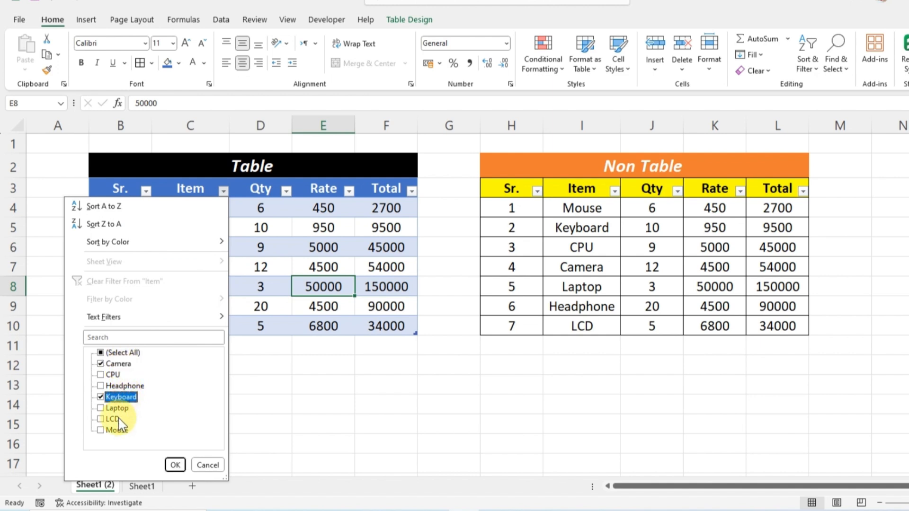
pyautogui.click(175, 465)
pyautogui.click(265, 322)
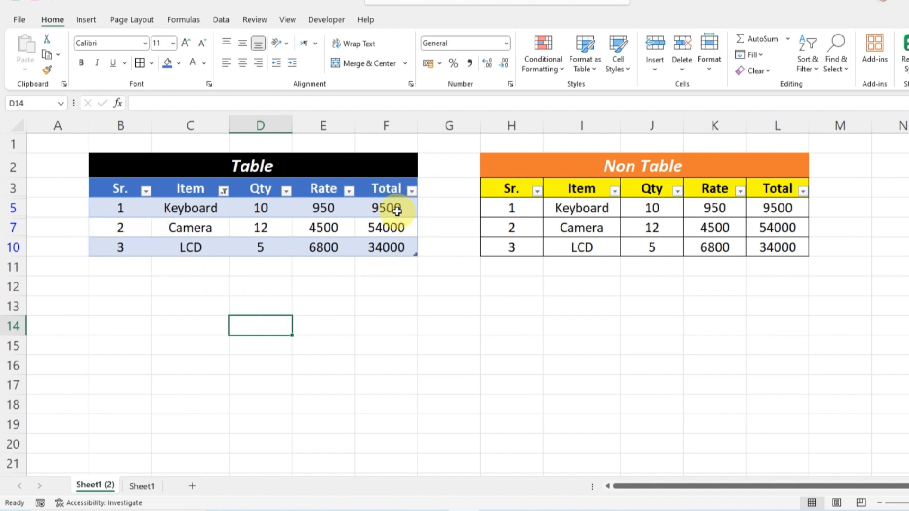
# Step: Reset the Table's Item filter so that all items are selected again
pyautogui.click(217, 192)
pyautogui.click(224, 193)
pyautogui.click(142, 351)
pyautogui.click(173, 464)
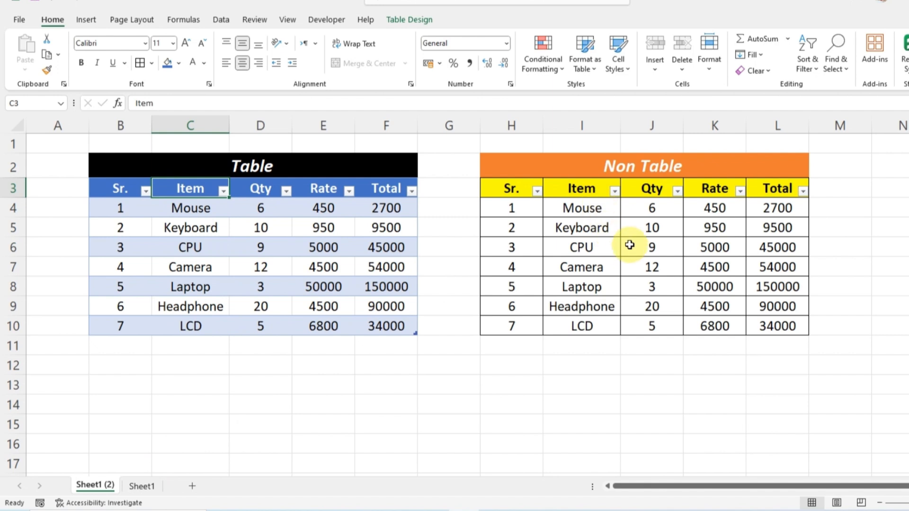
# Step: Shade alternate rows 4, 6, 8 and 10 of the Non Table range, columns H to L, with a light blue fill
pyautogui.moveTo(507, 206); pyautogui.dragTo(759, 207)
pyautogui.moveTo(516, 248); pyautogui.dragTo(755, 247)
pyautogui.moveTo(538, 287); pyautogui.dragTo(764, 285)
pyautogui.moveTo(513, 325); pyautogui.dragTo(760, 324)
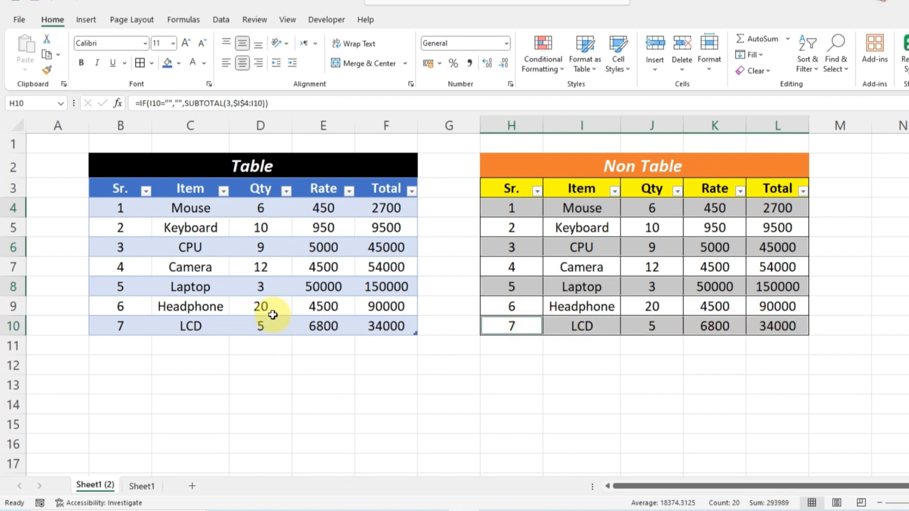
pyautogui.click(179, 63)
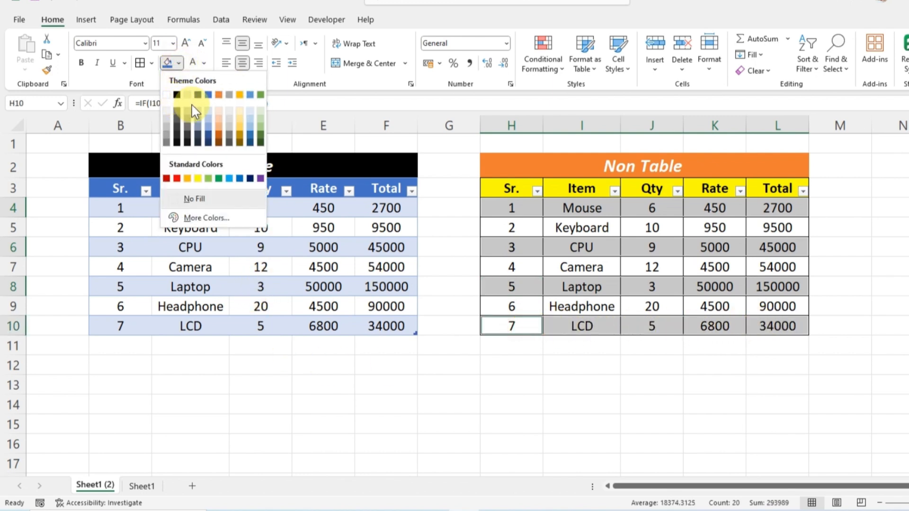
pyautogui.click(207, 115)
pyautogui.click(604, 390)
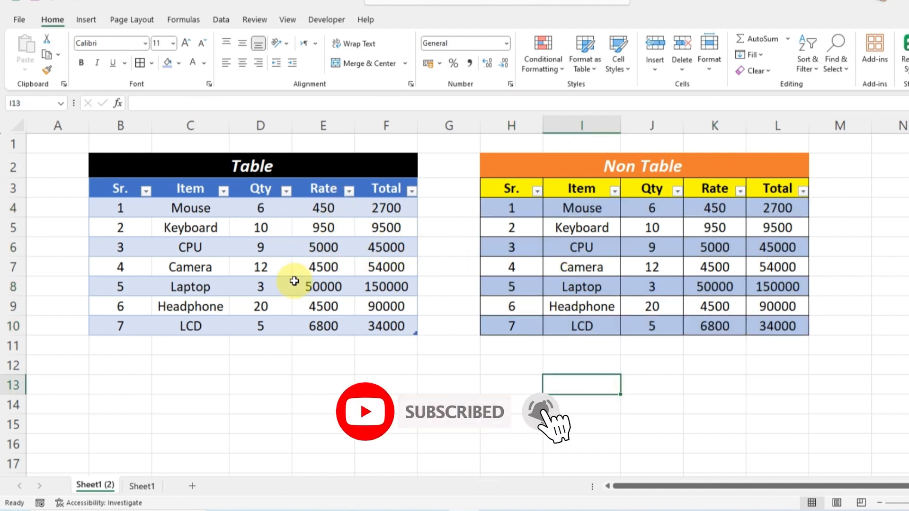
# Step: Filter the Non Table range's Item column to show only CPU, Laptop and Mouse
pyautogui.click(665, 274)
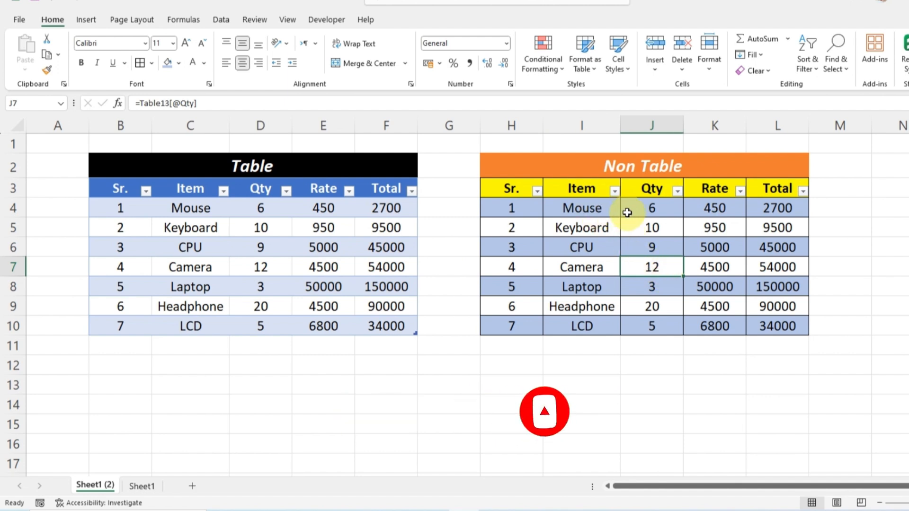
pyautogui.click(614, 191)
pyautogui.click(510, 375)
pyautogui.click(514, 430)
pyautogui.click(566, 465)
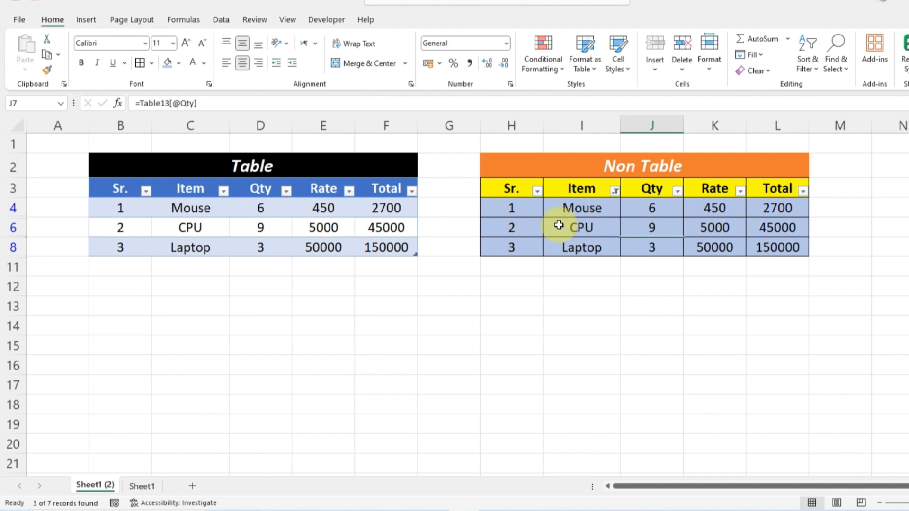
# Step: Reset the Non Table range's Item filter to include every item
pyautogui.click(614, 191)
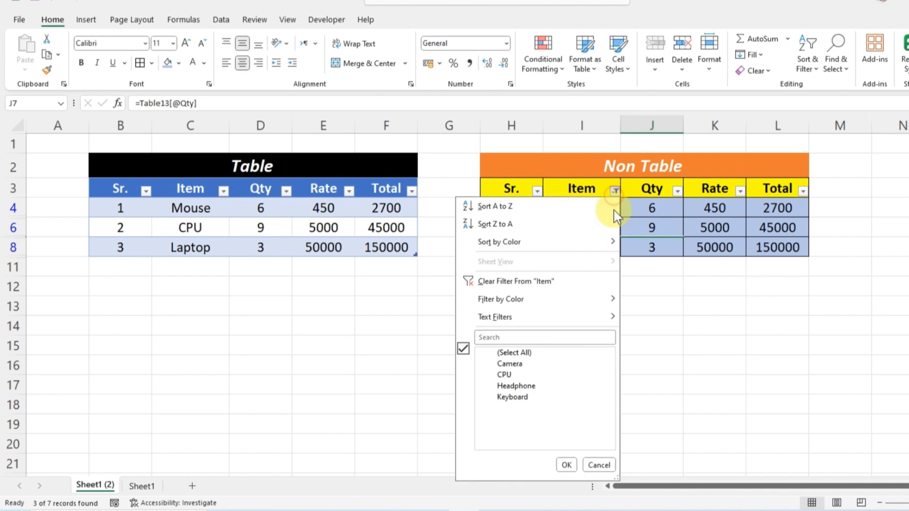
pyautogui.click(503, 351)
pyautogui.click(564, 466)
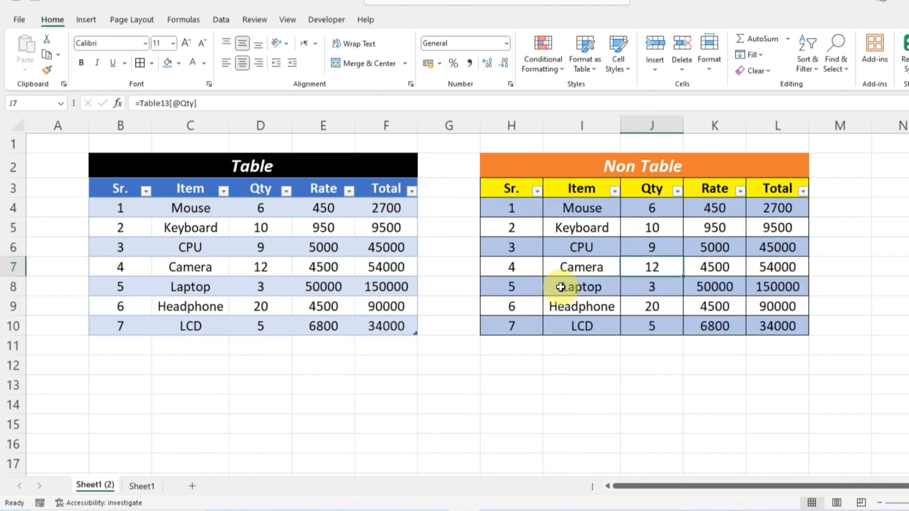
pyautogui.click(478, 349)
pyautogui.moveTo(524, 215); pyautogui.dragTo(765, 205)
pyautogui.moveTo(504, 247); pyautogui.dragTo(701, 248)
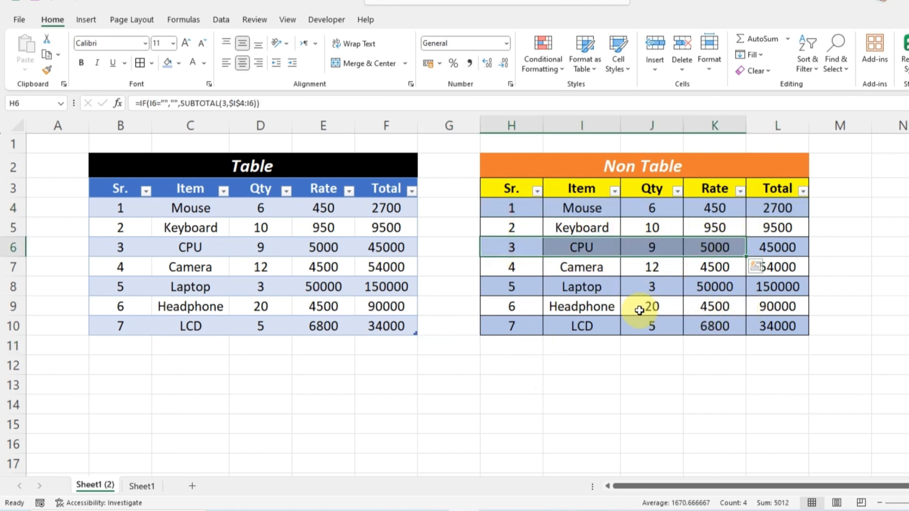
pyautogui.click(590, 289)
# Step: Change the fill of the Non Table range's alternate rows 4, 6, 8 and 10 to light orange
pyautogui.moveTo(517, 209); pyautogui.dragTo(774, 205)
pyautogui.moveTo(513, 251); pyautogui.dragTo(755, 246)
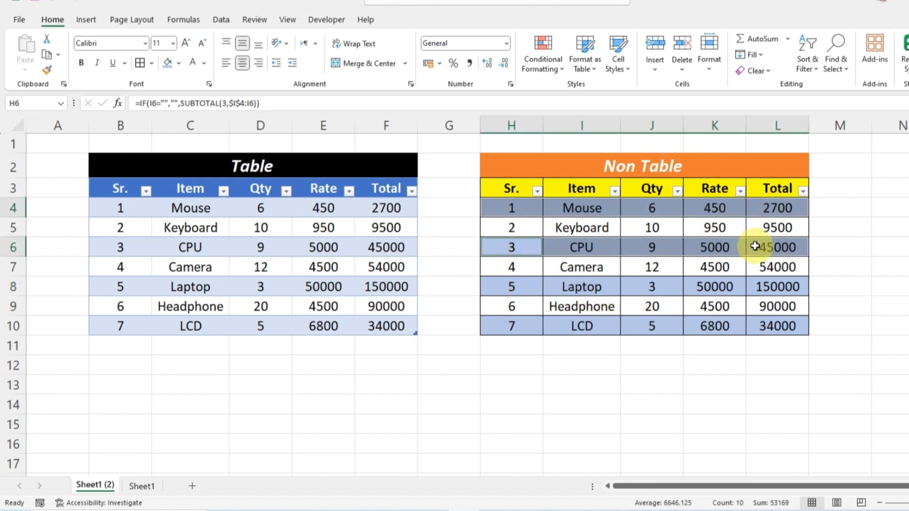
pyautogui.moveTo(511, 290); pyautogui.dragTo(770, 287)
pyautogui.keyDown('ctrl'); pyautogui.click(510, 328); pyautogui.keyUp('ctrl')
pyautogui.moveTo(525, 327); pyautogui.dragTo(769, 327)
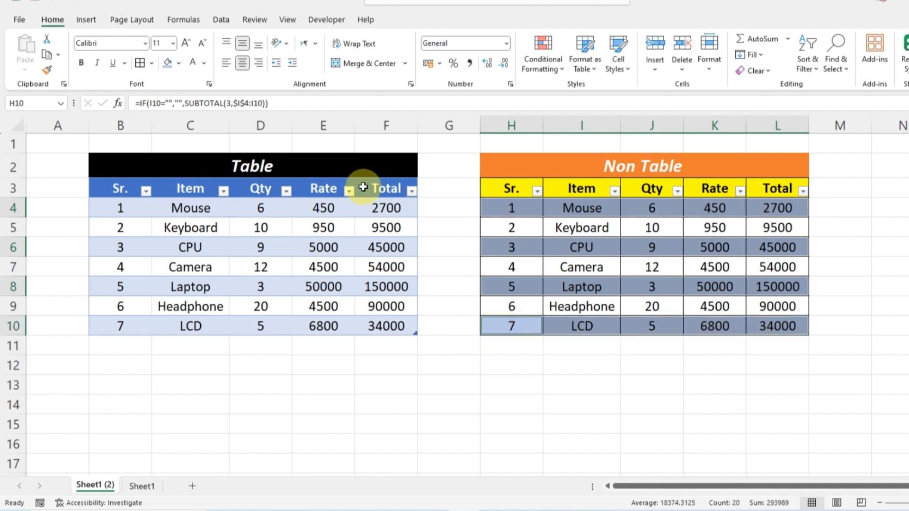
pyautogui.click(179, 63)
pyautogui.click(220, 125)
pyautogui.click(519, 378)
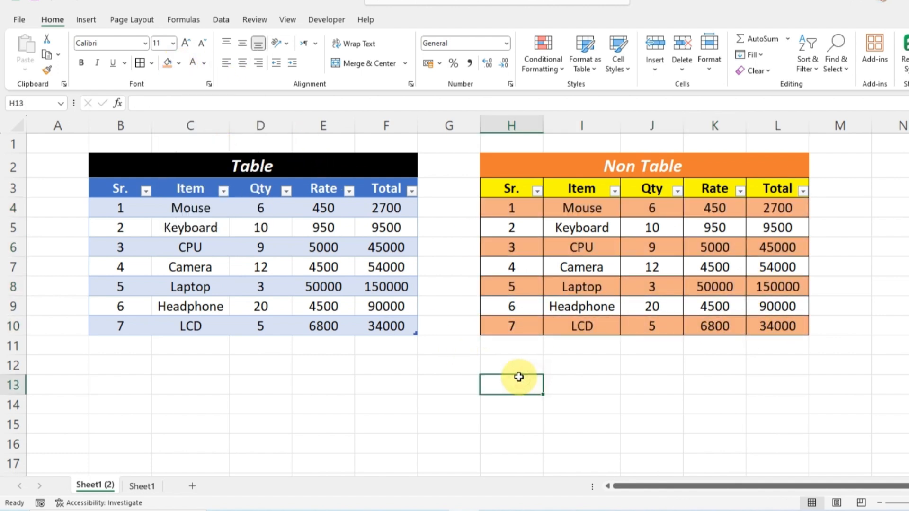
# Step: Apply the dark blue table style with a black header row to the Table
pyautogui.click(260, 265)
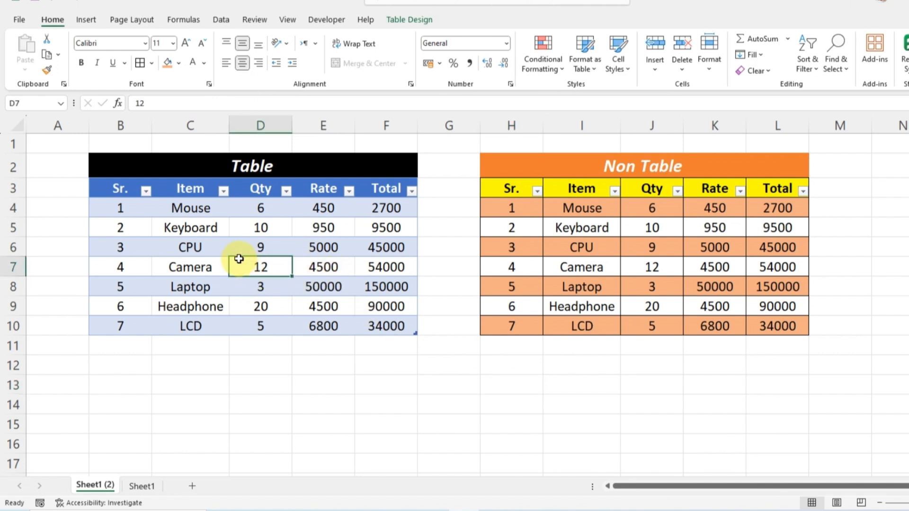
pyautogui.click(417, 20)
pyautogui.click(872, 66)
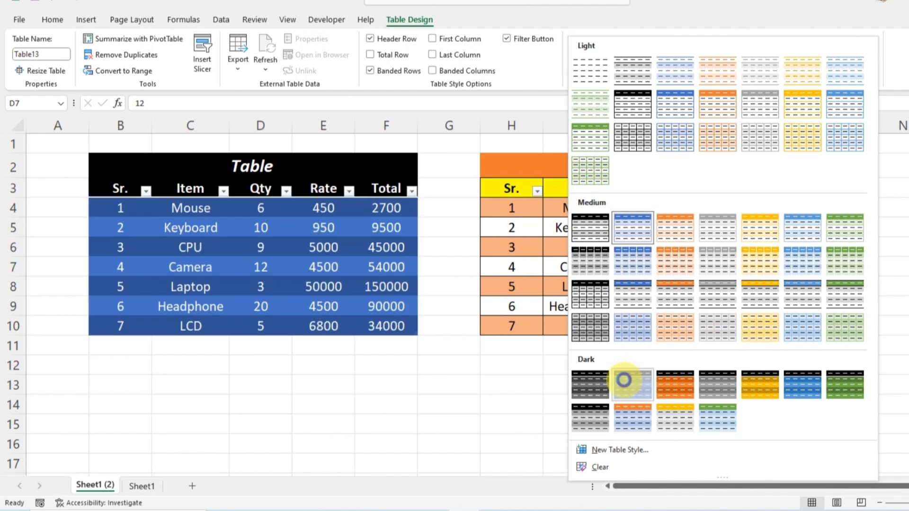
pyautogui.click(624, 380)
pyautogui.click(385, 384)
# Step: Extend the restyled Table with five blank rows, 11 through 15, by advancing past its last cell F10
pyautogui.click(395, 331)
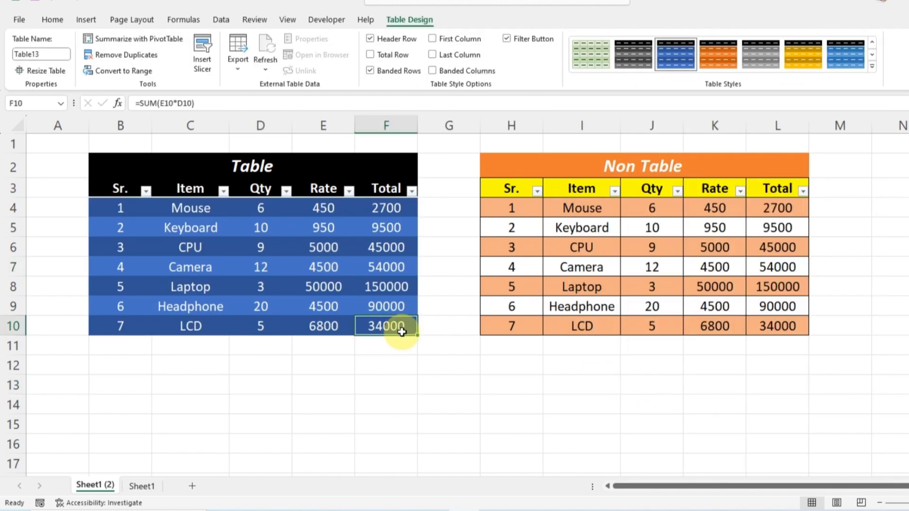
pyautogui.press('Tab')
pyautogui.press('Tab')
pyautogui.press('Tab')
pyautogui.press('Tab')
pyautogui.press('Tab')
pyautogui.press('Tab')
pyautogui.press('Tab')
pyautogui.press('Tab')
pyautogui.press('Tab')
pyautogui.press('Tab')
pyautogui.press('Tab')
pyautogui.press('Tab')
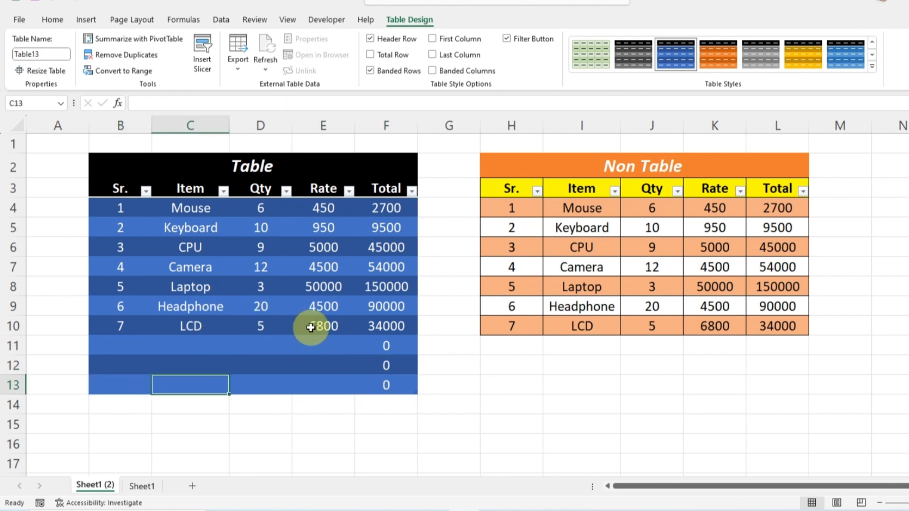
pyautogui.press('Tab')
pyautogui.press('Tab')
pyautogui.press('Tab')
pyautogui.press('Tab')
pyautogui.press('Tab')
pyautogui.press('Tab')
pyautogui.press('Tab')
pyautogui.press('Tab')
pyautogui.press('Tab')
pyautogui.press('Tab')
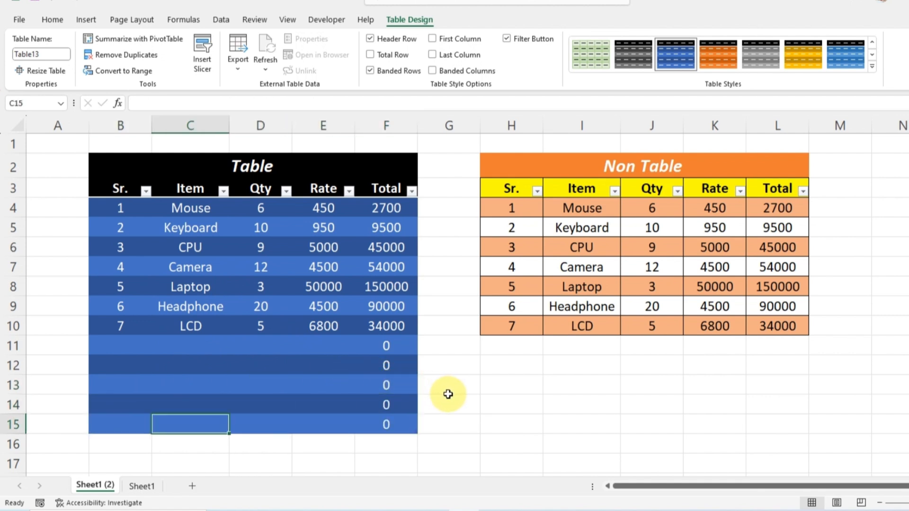
# Step: Try to extend the Non Table range with a new row by advancing past its last cell L10
pyautogui.click(780, 326)
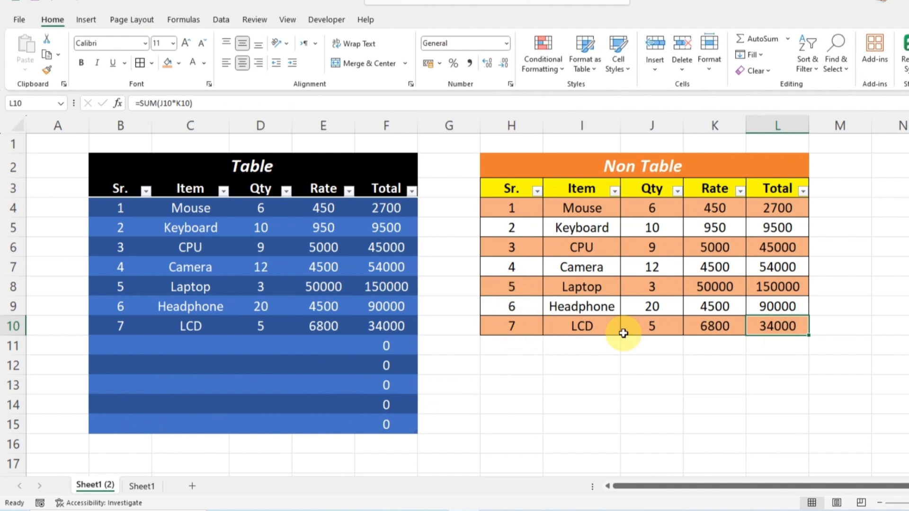
pyautogui.press('Tab')
pyautogui.press('Tab')
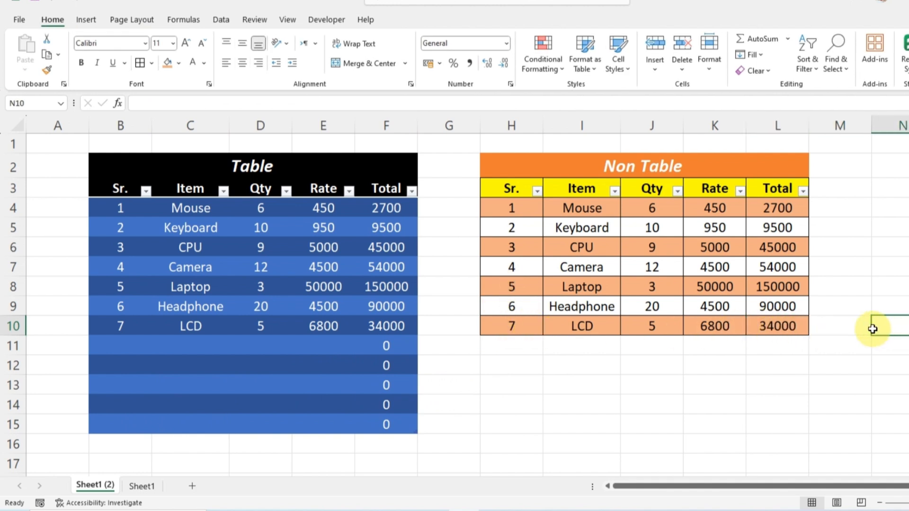
pyautogui.press('Tab')
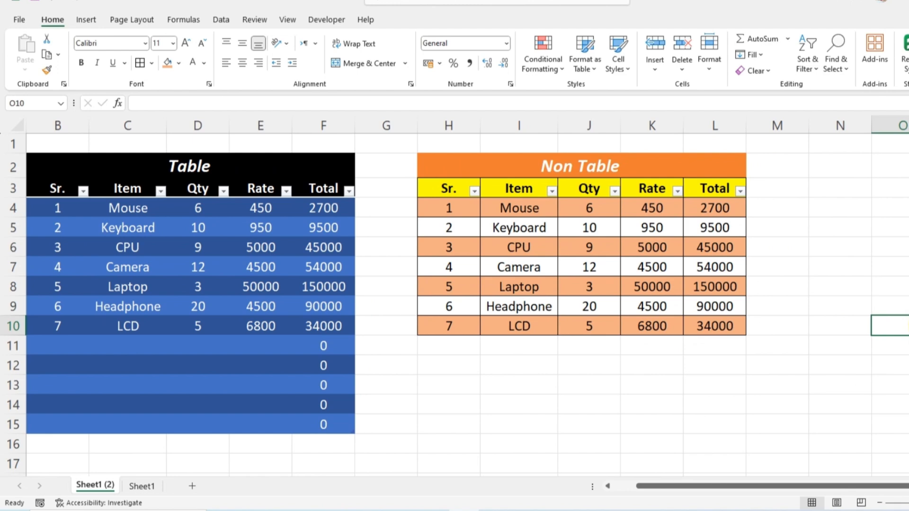
pyautogui.click(625, 489)
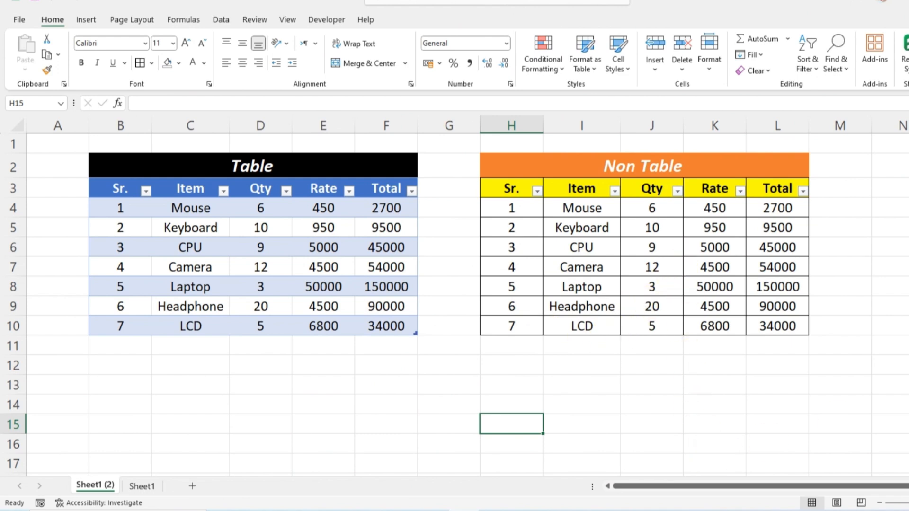
# Step: Examine the Non Table range's title and its header row H3:L3, and how they behave as the sheet scrolls
pyautogui.scroll(-1, 454, 308)
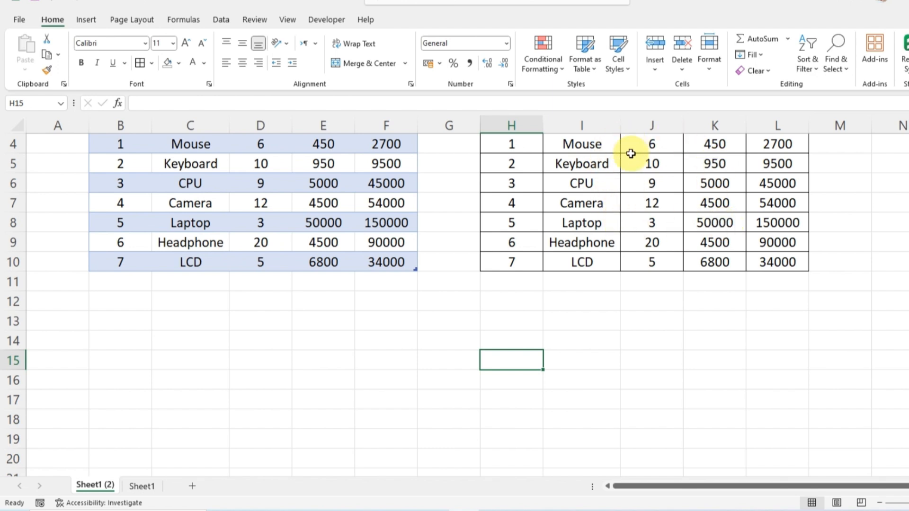
pyautogui.scroll(1, 455, 303)
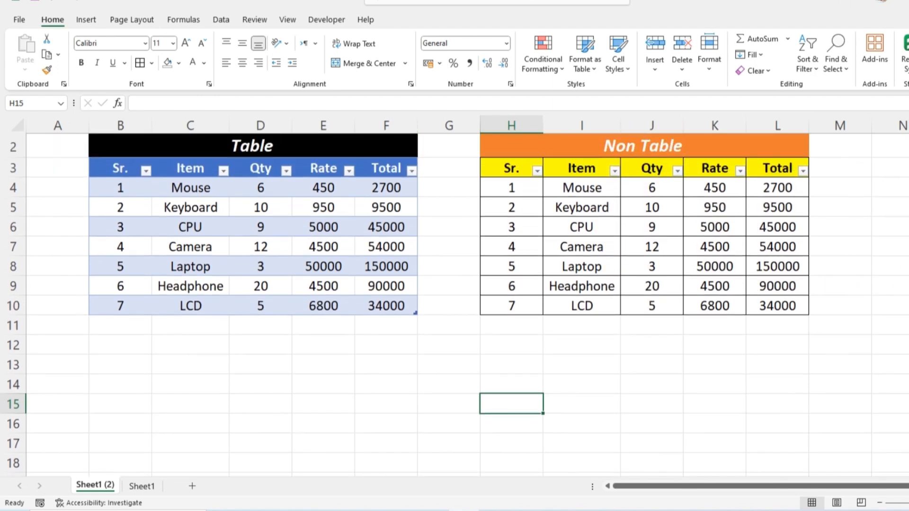
pyautogui.moveTo(509, 187); pyautogui.dragTo(781, 189)
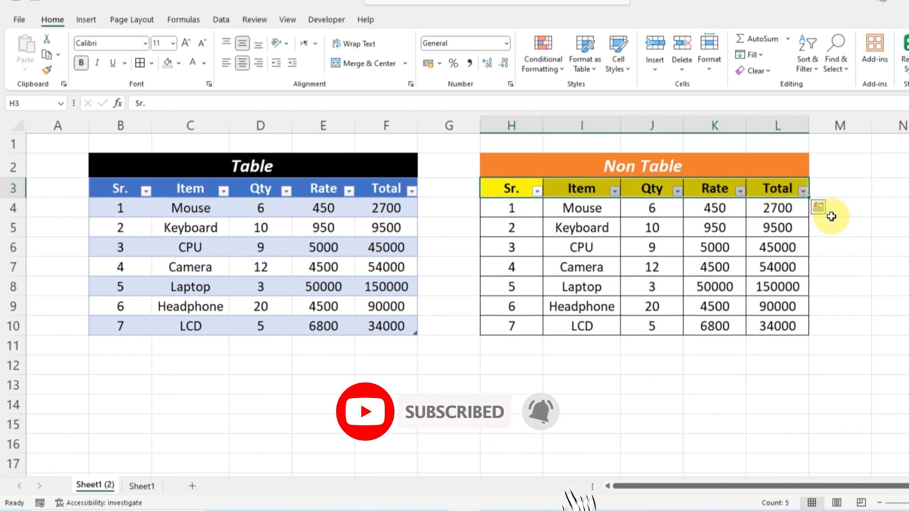
pyautogui.click(832, 227)
pyautogui.moveTo(512, 194); pyautogui.dragTo(785, 195)
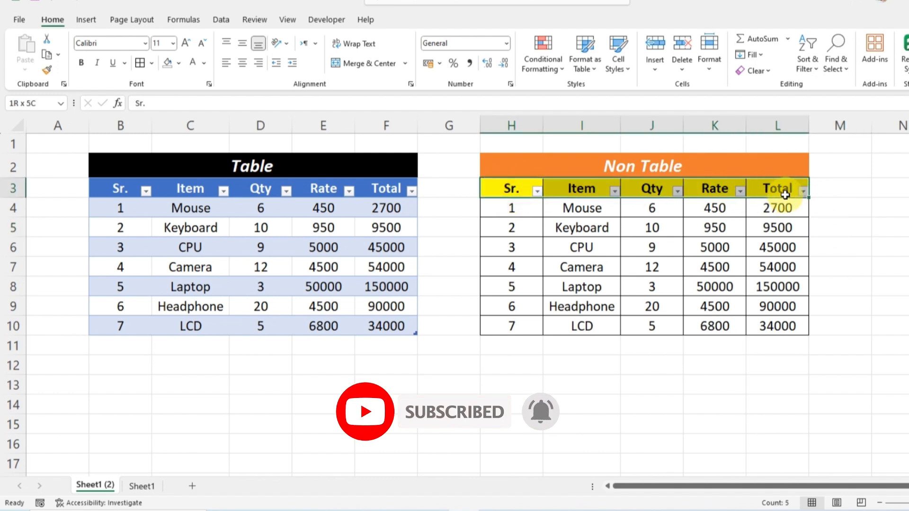
pyautogui.click(578, 165)
pyautogui.click(576, 148)
pyautogui.click(576, 164)
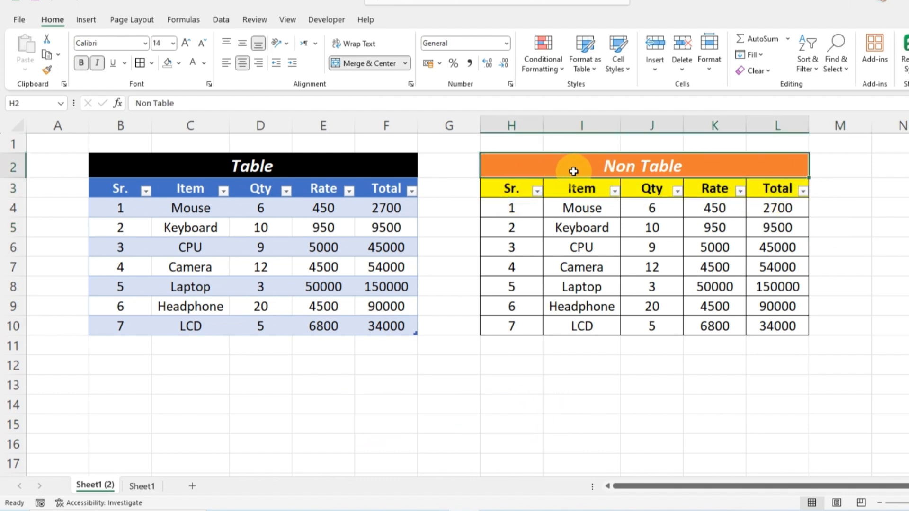
pyautogui.click(657, 215)
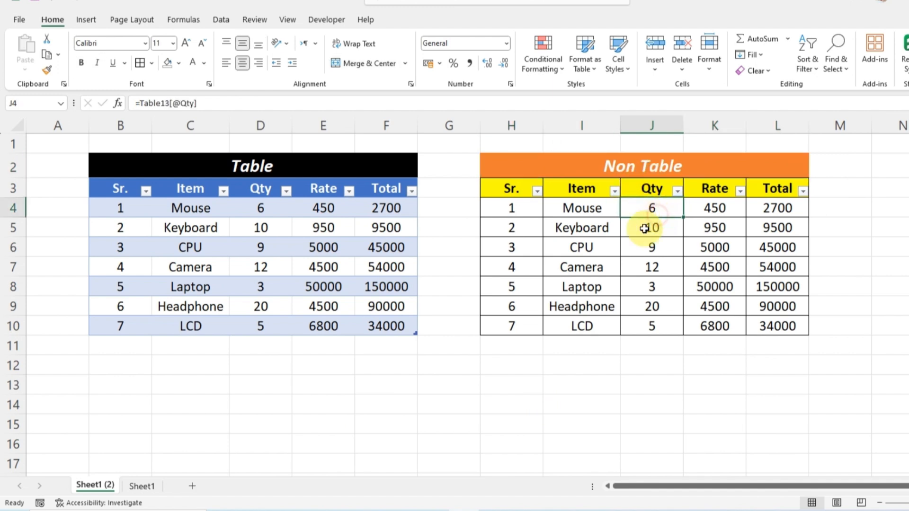
# Step: With the Table's header row scrolled out of view, filter its Qty column to show only 6, 9 and 12
pyautogui.scroll(-1, 454, 302)
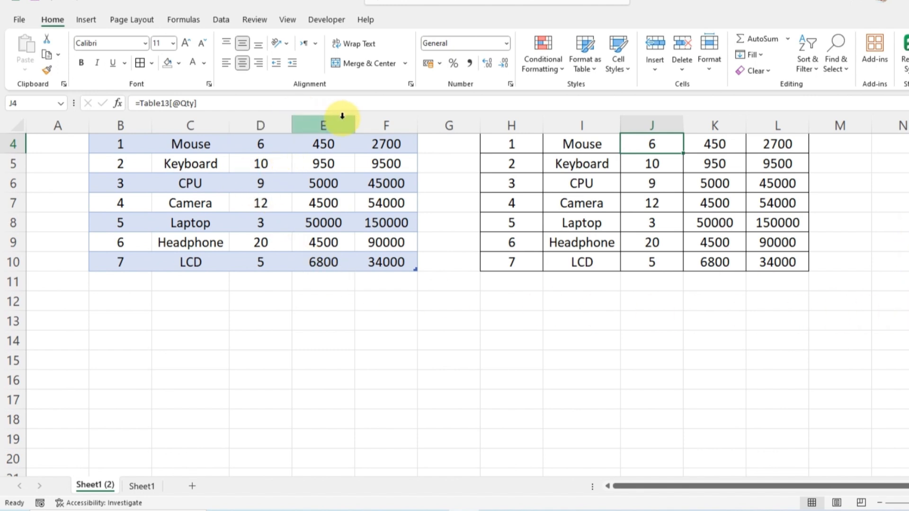
pyautogui.click(211, 207)
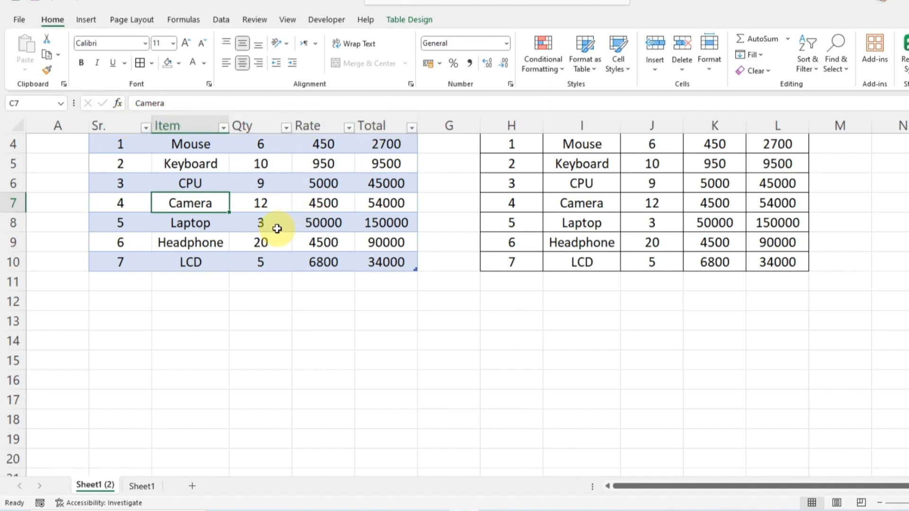
pyautogui.click(286, 127)
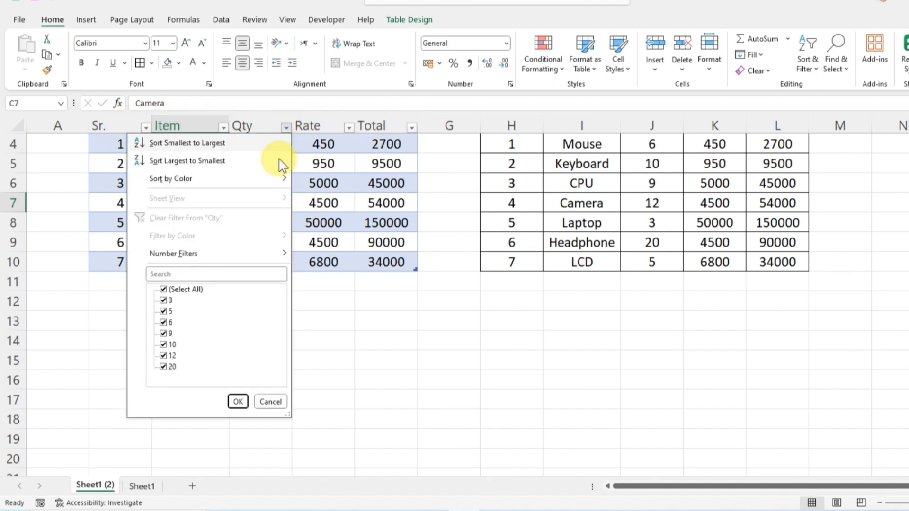
pyautogui.click(164, 289)
pyautogui.click(163, 322)
pyautogui.click(163, 334)
pyautogui.click(164, 355)
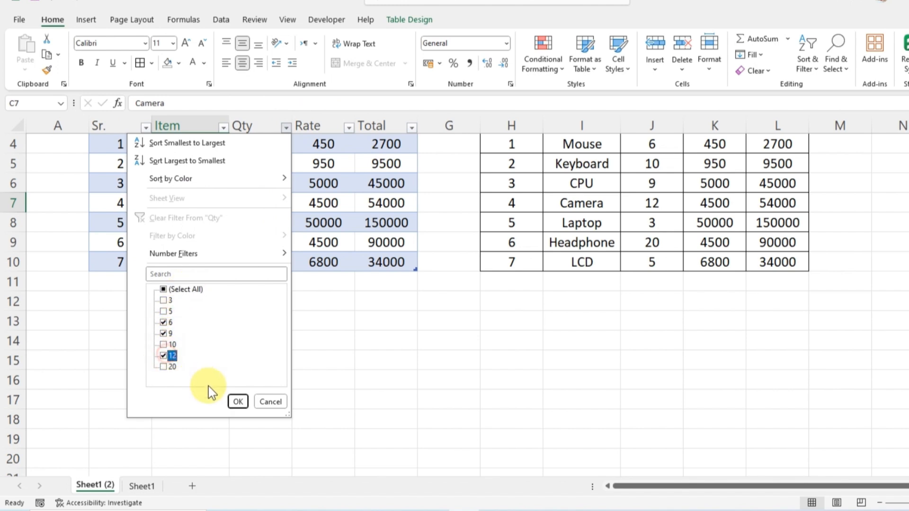
pyautogui.click(238, 402)
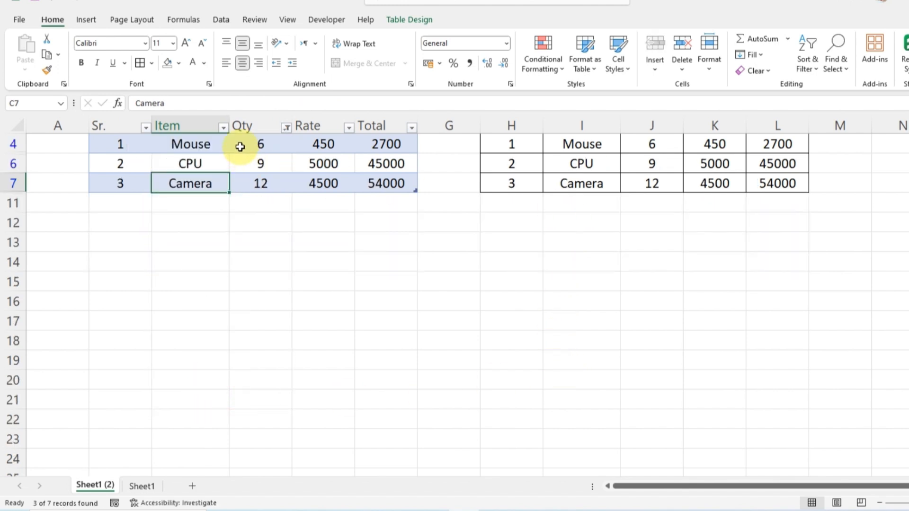
# Step: With the header rows scrolled out of view, check the column headings from a Non Table cell, I6
pyautogui.click(612, 168)
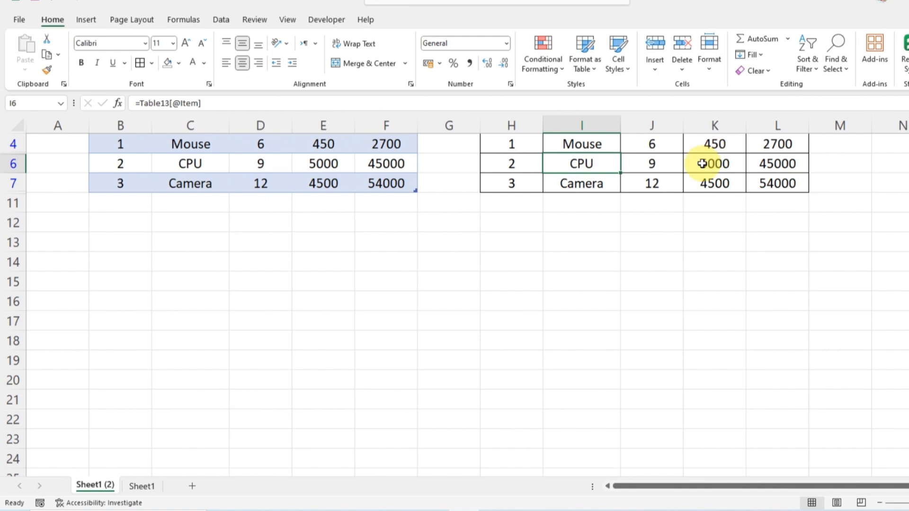
pyautogui.scroll(1, 559, 299)
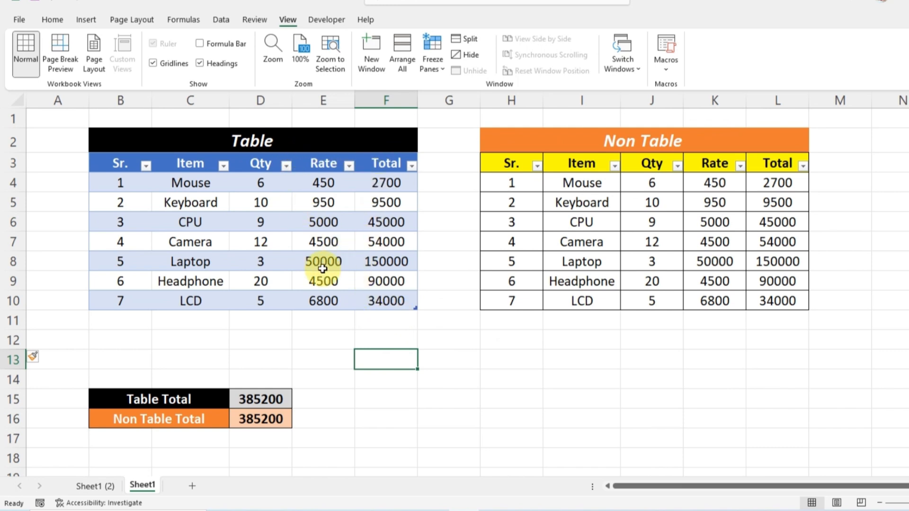
# Step: Examine the Table's Total values F4:F10 and the Table Total and Non Table Total cells, D15 and D16
pyautogui.moveTo(390, 183); pyautogui.dragTo(391, 301)
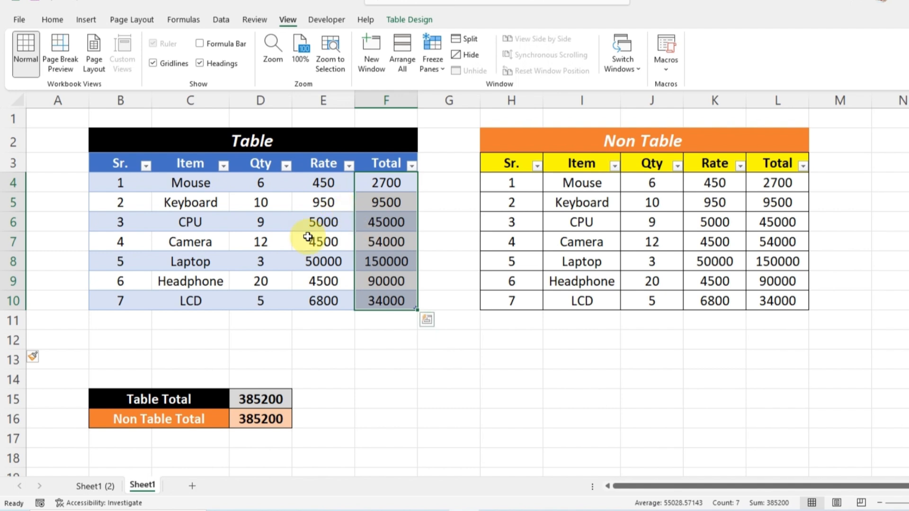
pyautogui.moveTo(389, 183); pyautogui.dragTo(390, 291)
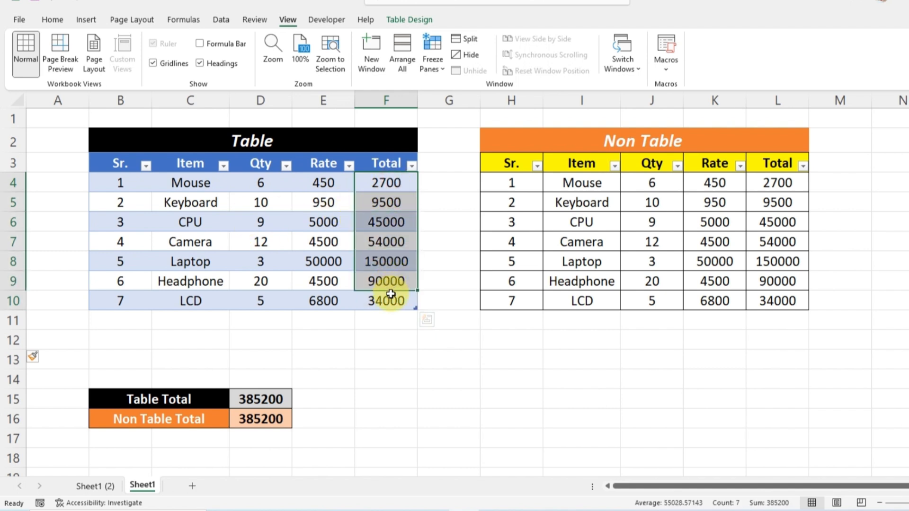
pyautogui.click(268, 392)
pyautogui.click(398, 359)
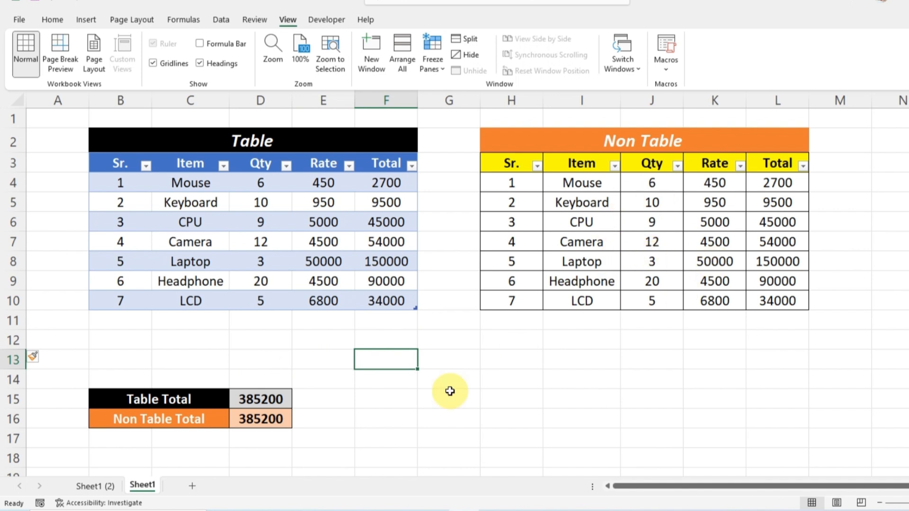
pyautogui.click(261, 420)
pyautogui.click(333, 419)
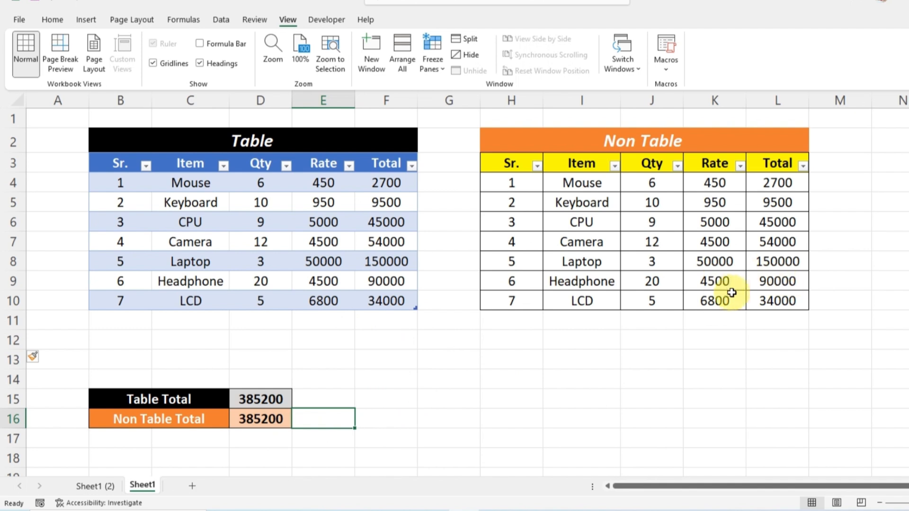
# Step: Add a new entry below the Non Table range in row 11: Sr. 8, Item Keypad, Qty 5, Rate 500
pyautogui.click(602, 322)
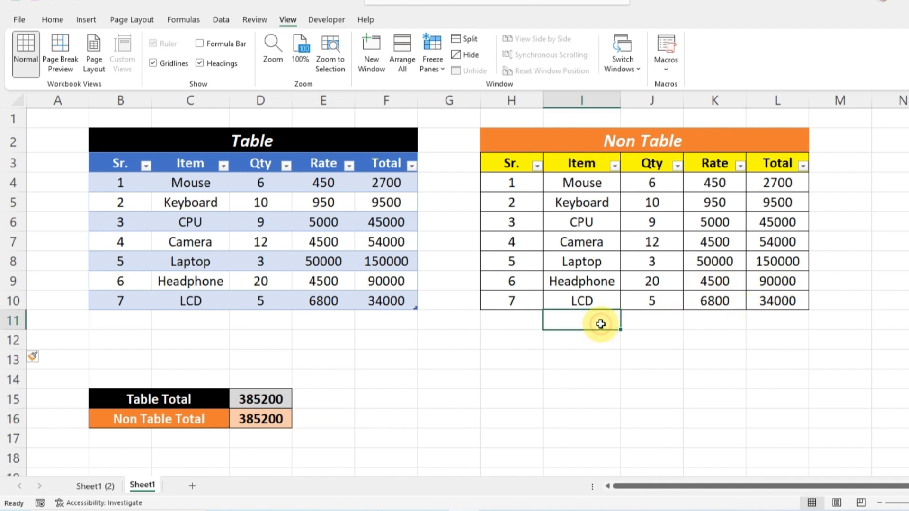
pyautogui.write('K')
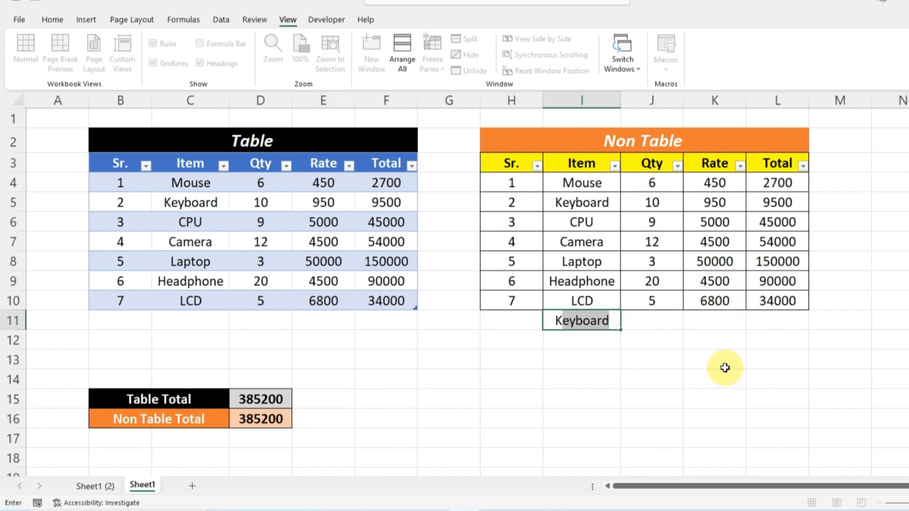
pyautogui.write('eypad')
pyautogui.press('Tab')
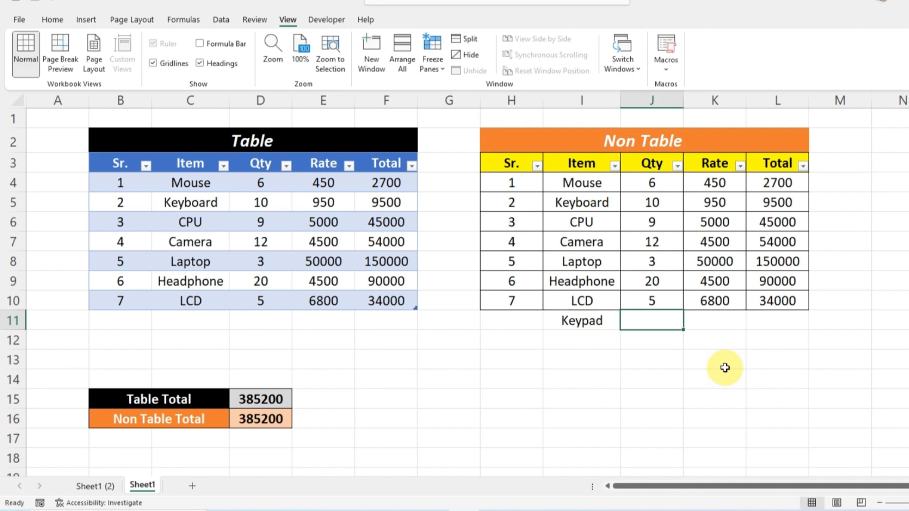
pyautogui.write('5')
pyautogui.press('Tab')
pyautogui.write('500')
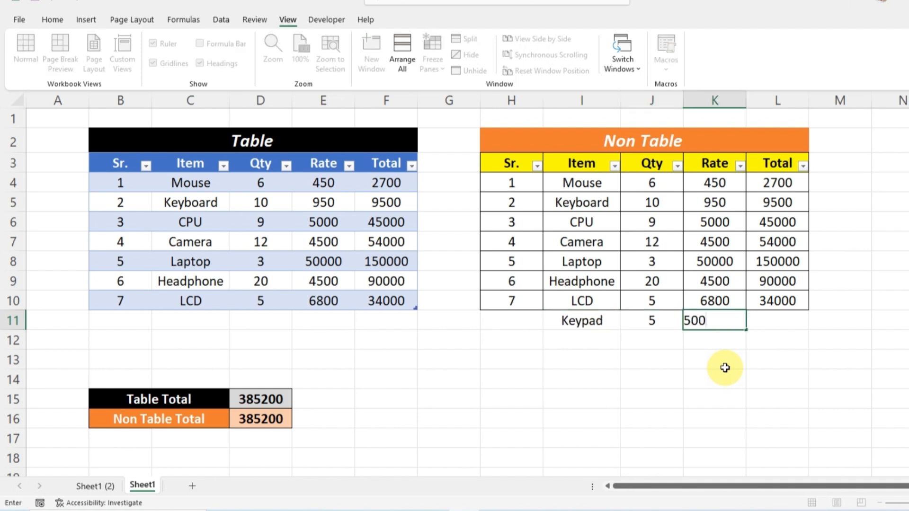
pyautogui.press('Tab')
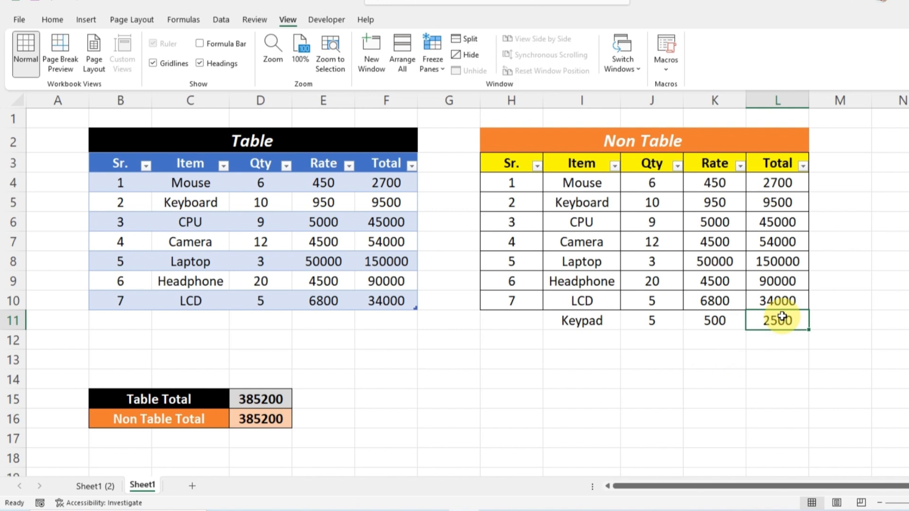
pyautogui.click(497, 319)
pyautogui.write('8')
pyautogui.hotkey('ctrl', 'Return')
pyautogui.click(562, 362)
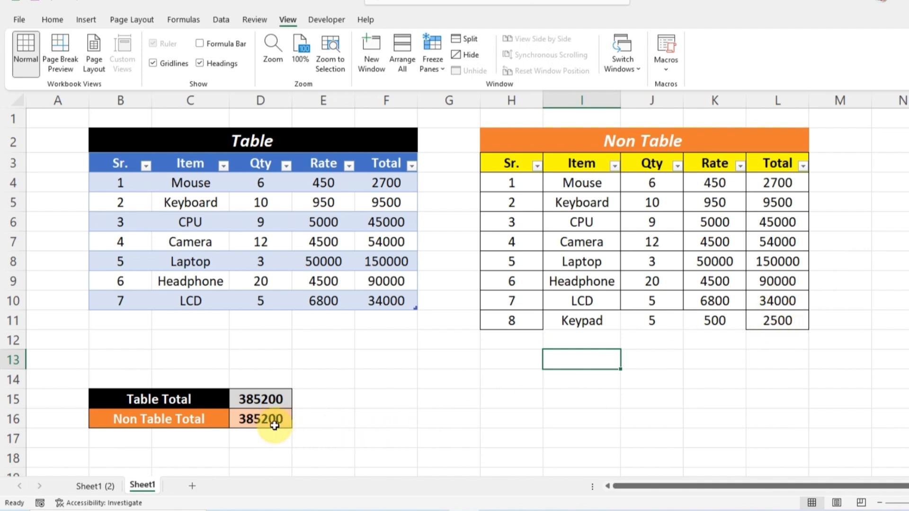
# Step: Extend the Non Table Total formula in D16 to cover the new row, =SUM(L4:L11)
pyautogui.doubleClick(267, 422)
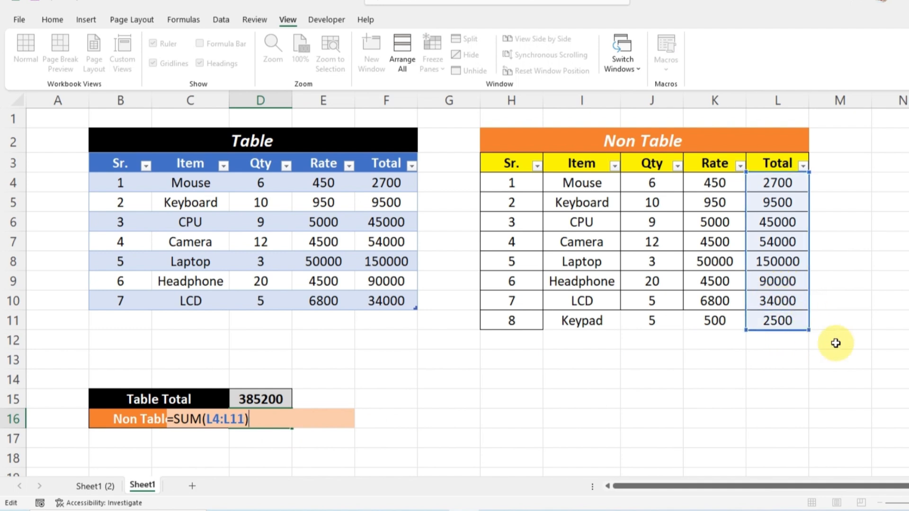
pyautogui.press('Return')
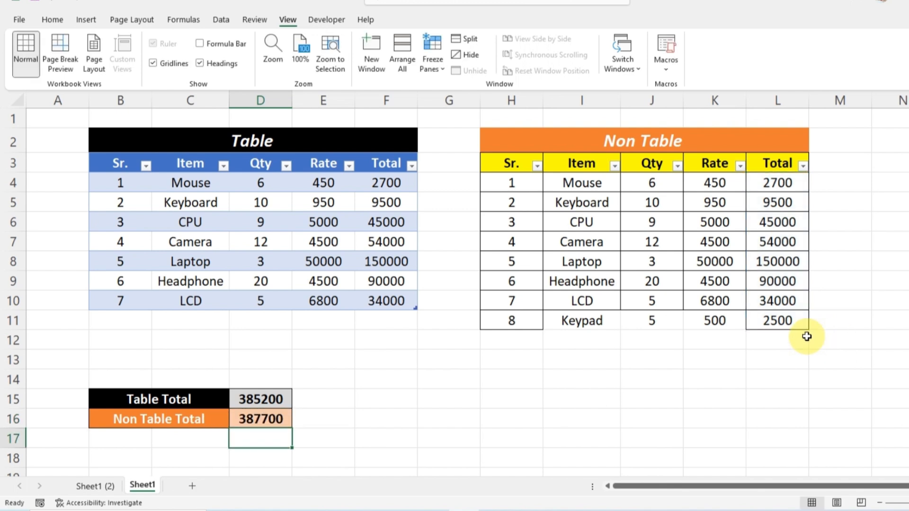
pyautogui.click(375, 420)
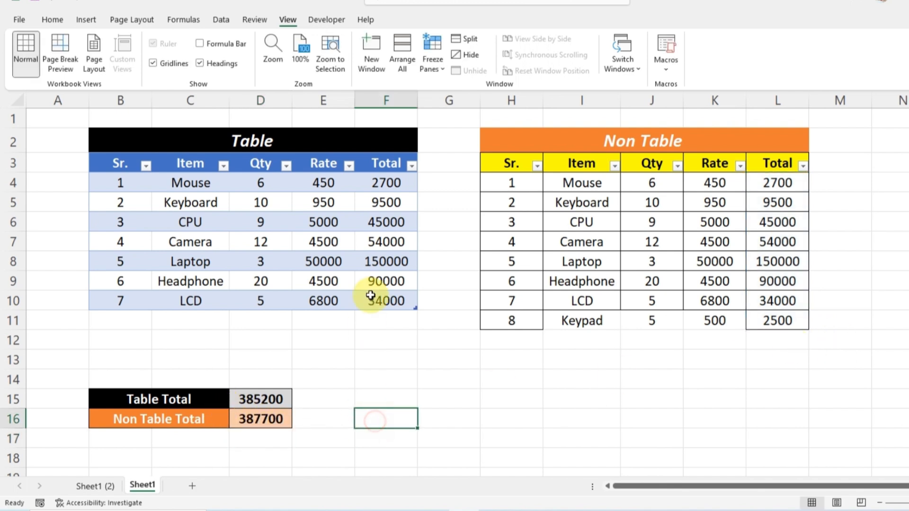
# Step: Add a new entry directly below the Table in row 11: Item Keypad, Qty 5, Rate 500
pyautogui.click(184, 325)
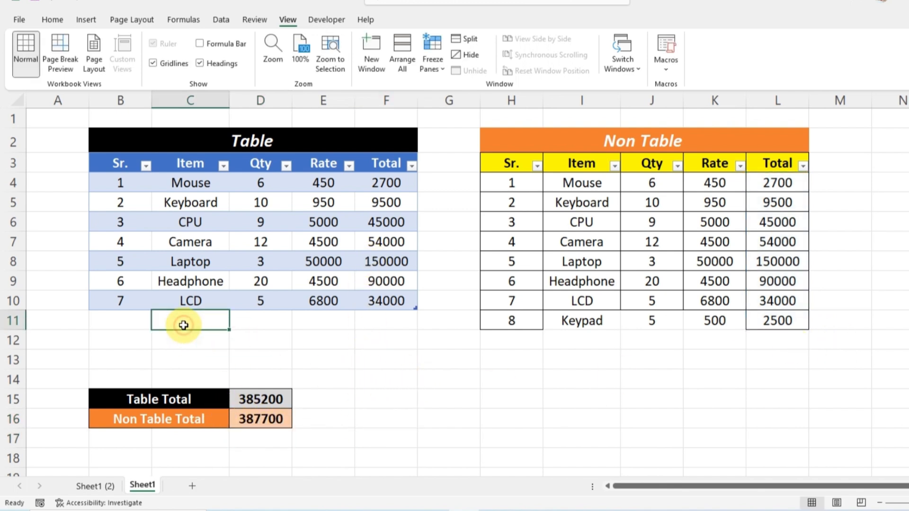
pyautogui.write('Keypa')
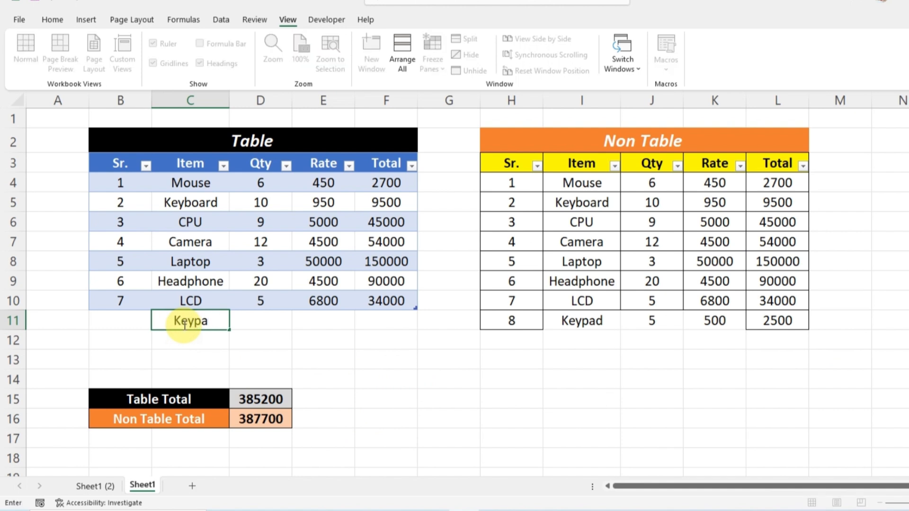
pyautogui.write('d')
pyautogui.press('Tab')
pyautogui.write('5')
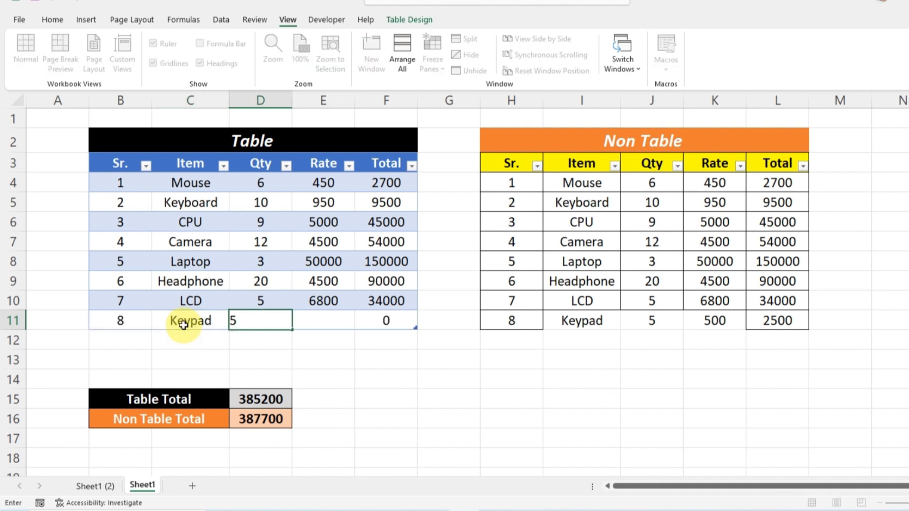
pyautogui.press('Tab')
pyautogui.write('500')
pyautogui.press('Tab')
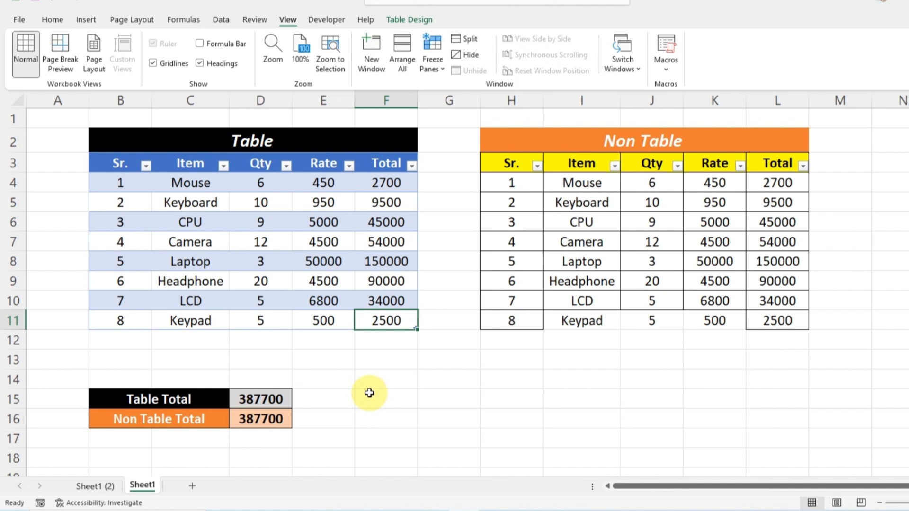
# Step: Extend the Table with three blank rows, 12 through 14, by advancing past its last cell F11
pyautogui.press('Tab')
pyautogui.press('Tab')
pyautogui.press('Tab')
pyautogui.press('Tab')
pyautogui.press('Tab')
pyautogui.press('Tab')
pyautogui.press('Tab')
pyautogui.press('Tab')
pyautogui.press('Tab')
pyautogui.press('Tab')
pyautogui.press('Tab')
# Step: Copy the Table's Laptop, Headphone and LCD entries C8:E10 into the blank rows from C12, and check Table Total
pyautogui.press('Up')
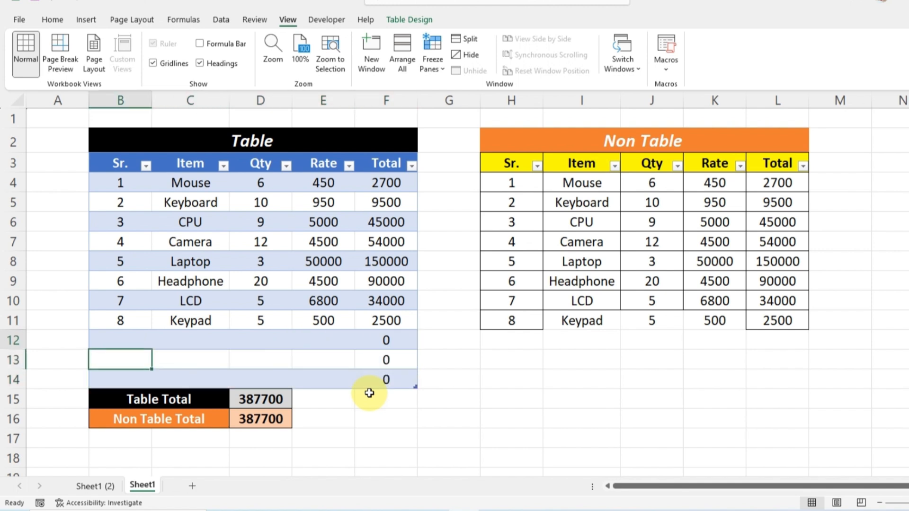
pyautogui.press('Up')
pyautogui.press('Up')
pyautogui.press('Right')
pyautogui.press('Up')
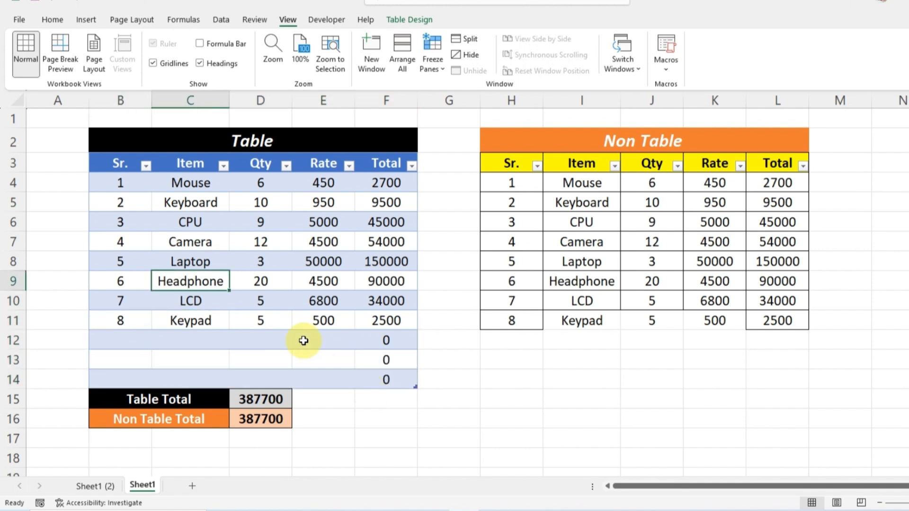
pyautogui.moveTo(196, 261); pyautogui.dragTo(303, 298)
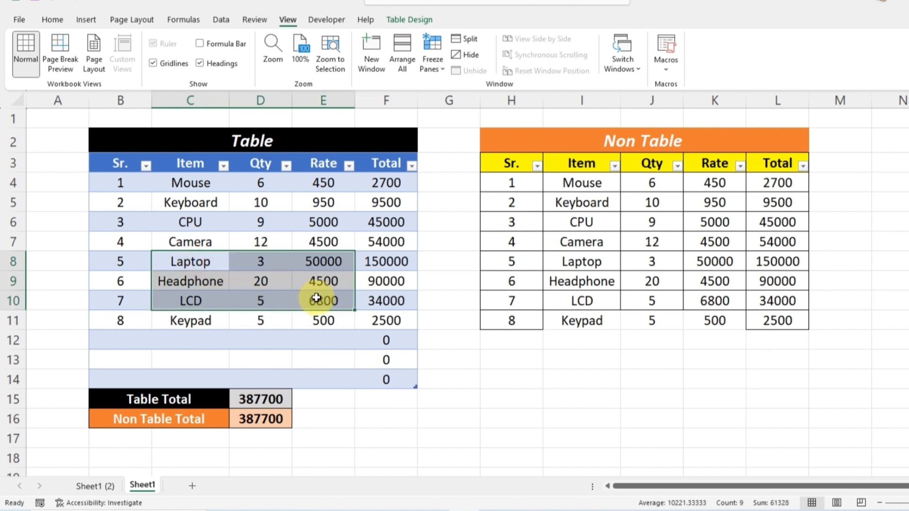
pyautogui.hotkey('ctrl', 'c')
pyautogui.click(186, 341)
pyautogui.hotkey('ctrl', 'v')
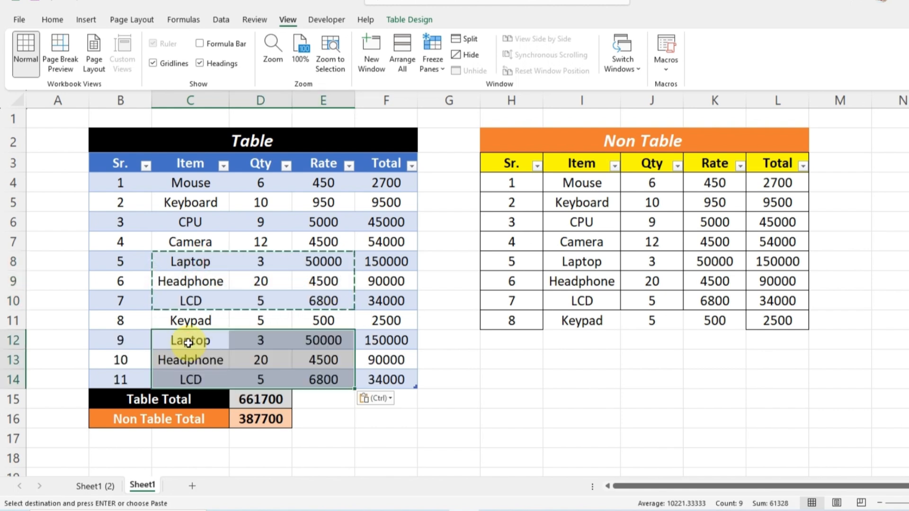
pyautogui.click(328, 441)
pyautogui.click(271, 399)
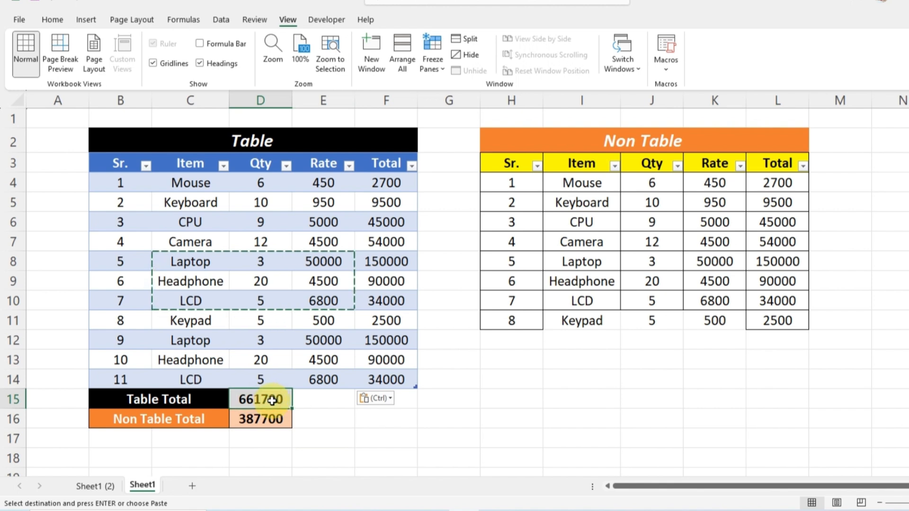
# Step: Copy the Non Table's Laptop, Headphone and LCD entries I8:K10 to the rows below Keypad, starting at I12
pyautogui.moveTo(581, 261); pyautogui.dragTo(708, 298)
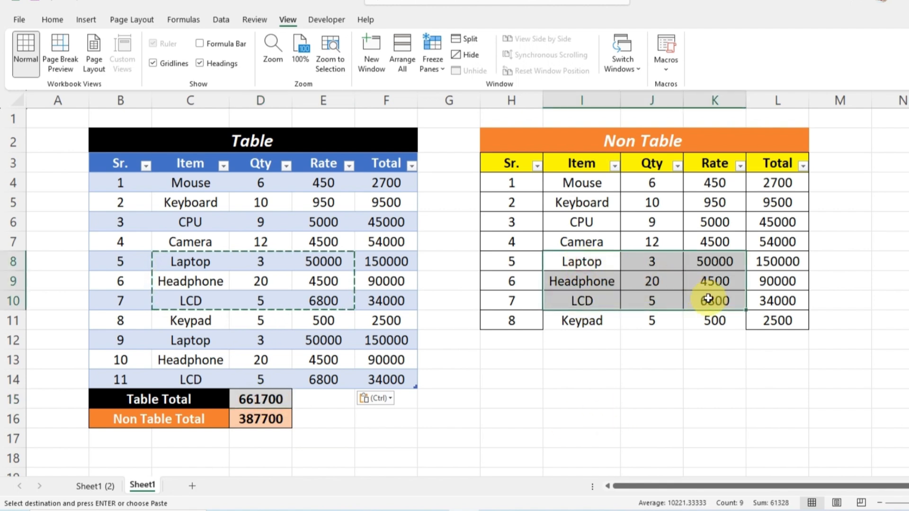
pyautogui.hotkey('ctrl', 'c')
pyautogui.click(609, 337)
pyautogui.hotkey('ctrl', 'v')
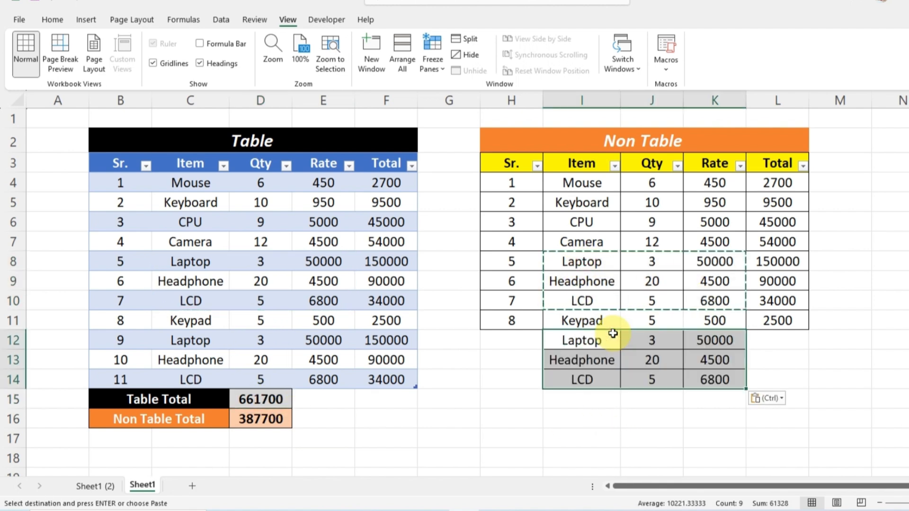
pyautogui.click(693, 358)
# Step: Fill the Non Table's Total formula from L11 down to L14 and the Sr. number from H11 down to H14
pyautogui.moveTo(770, 321); pyautogui.dragTo(773, 372)
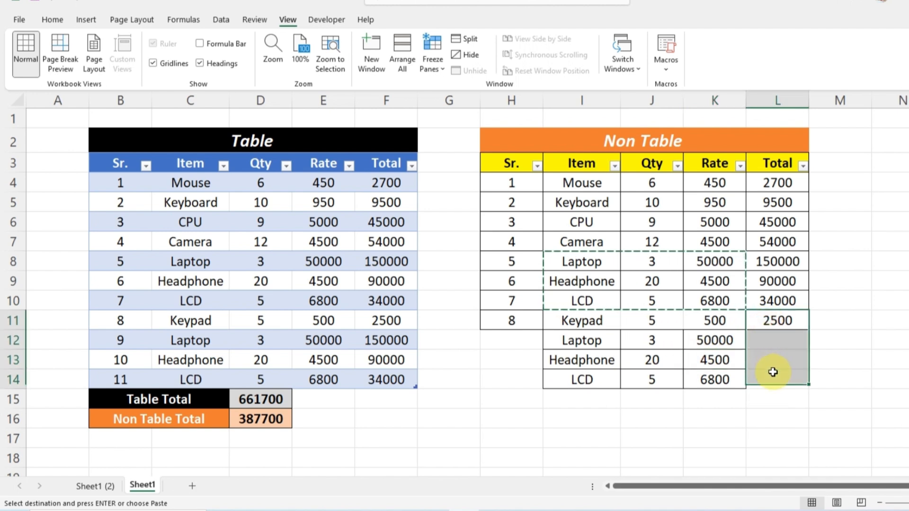
pyautogui.hotkey('ctrl', 'd')
pyautogui.moveTo(516, 322); pyautogui.dragTo(530, 374)
pyautogui.hotkey('ctrl', 'd')
pyautogui.click(499, 422)
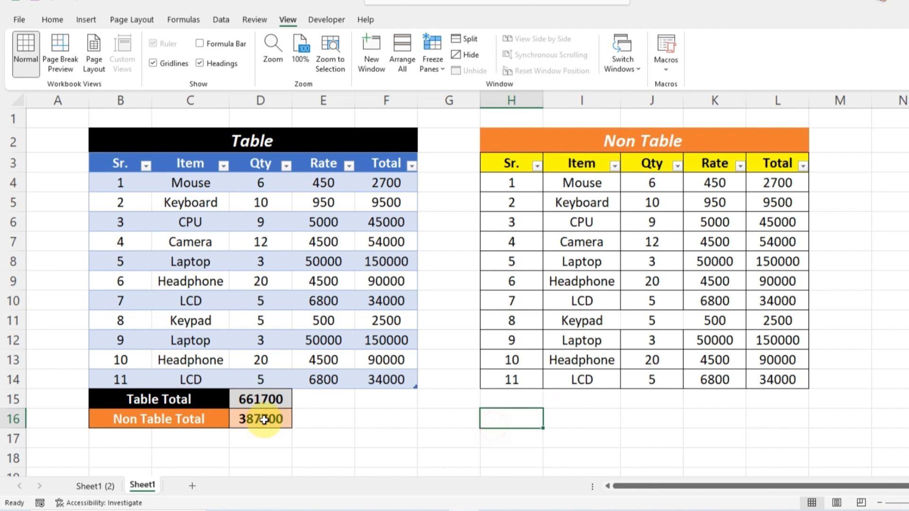
# Step: Extend the Non Table Total formula in D16 to include the copied rows, =SUM(L4:L14)
pyautogui.click(248, 420)
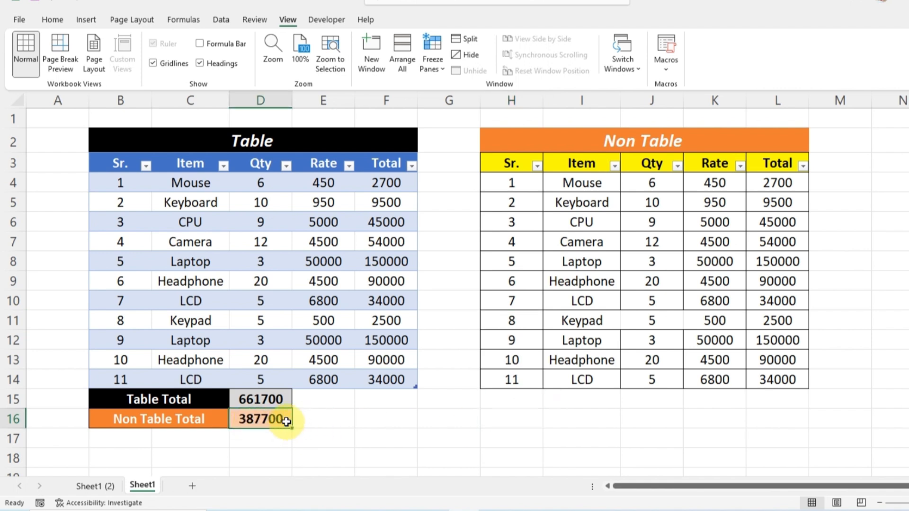
pyautogui.doubleClick(281, 422)
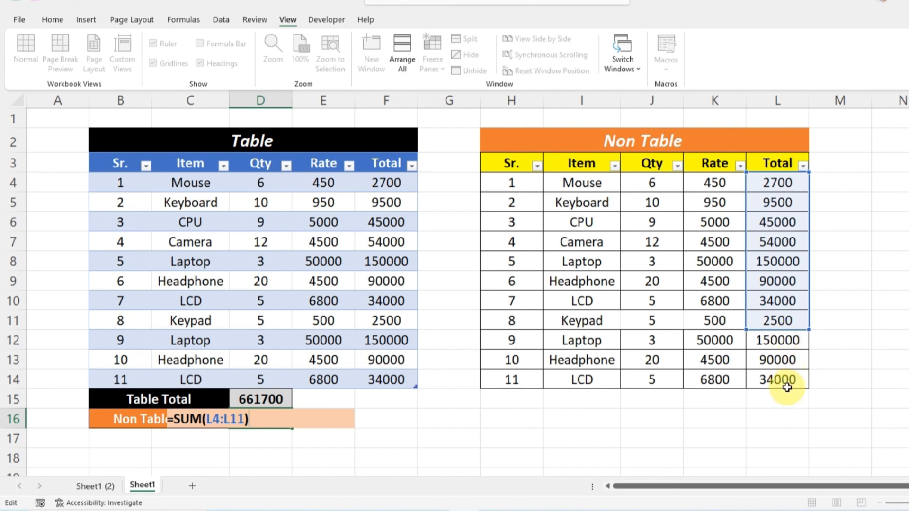
pyautogui.moveTo(807, 327); pyautogui.dragTo(808, 386)
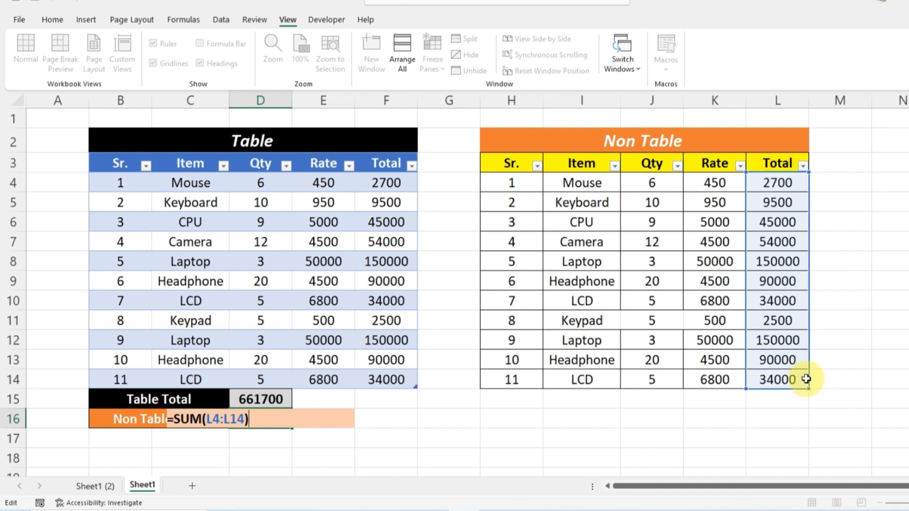
pyautogui.press('Return')
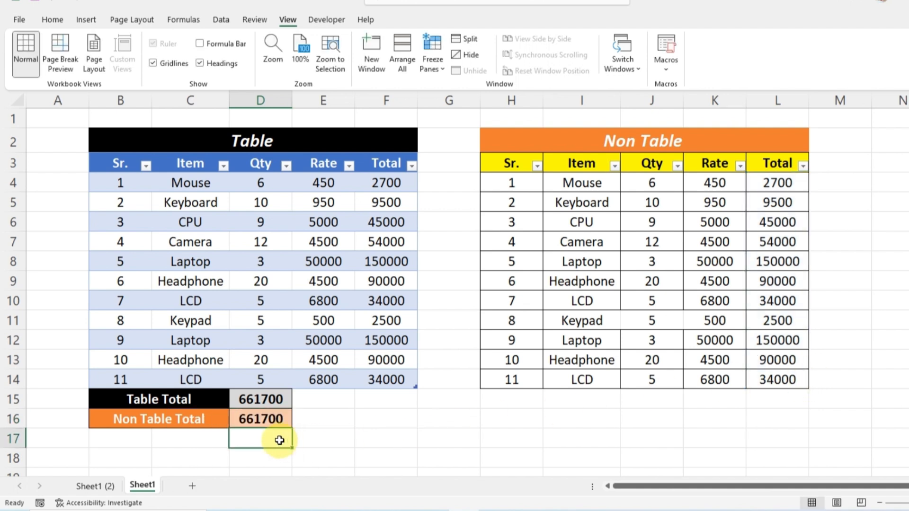
pyautogui.click(375, 450)
pyautogui.click(458, 421)
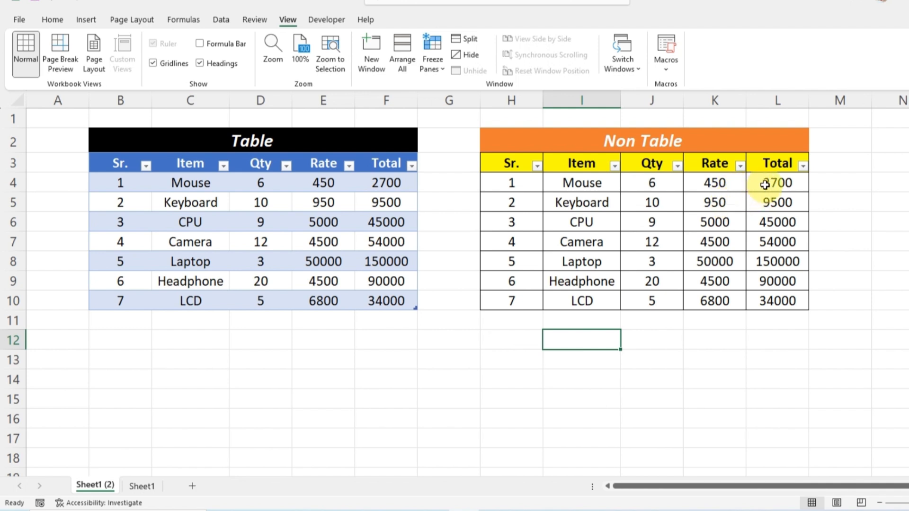
# Step: Insert a clustered column chart from the Non Table totals L4:L10, shrink it and place it over the lower Table rows
pyautogui.moveTo(765, 185); pyautogui.dragTo(765, 296)
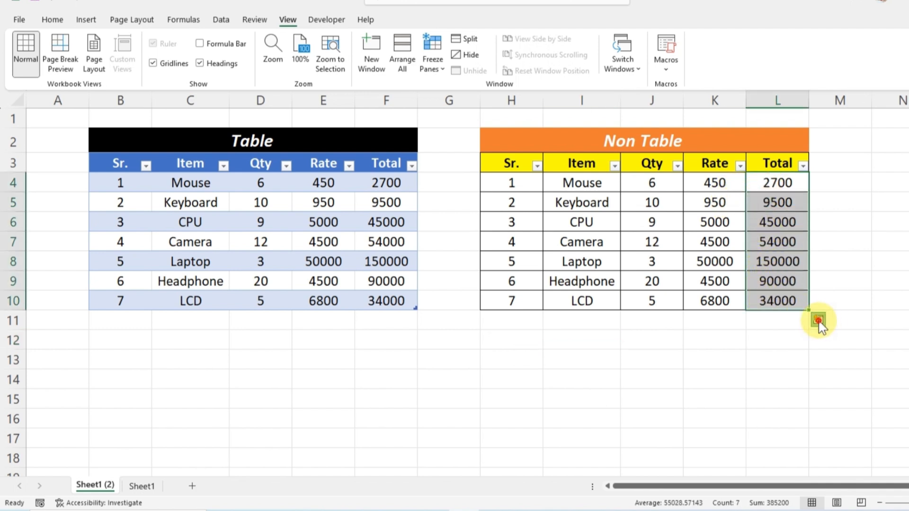
pyautogui.click(818, 321)
pyautogui.click(760, 352)
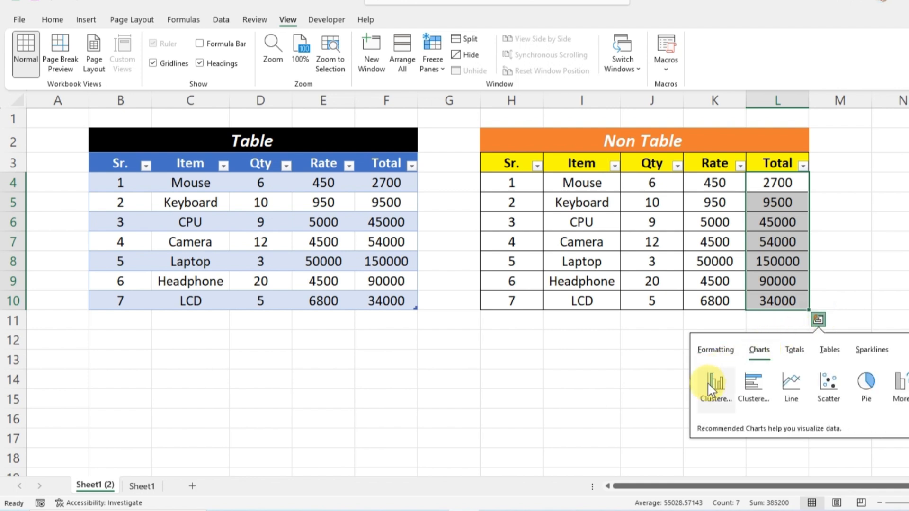
pyautogui.click(710, 384)
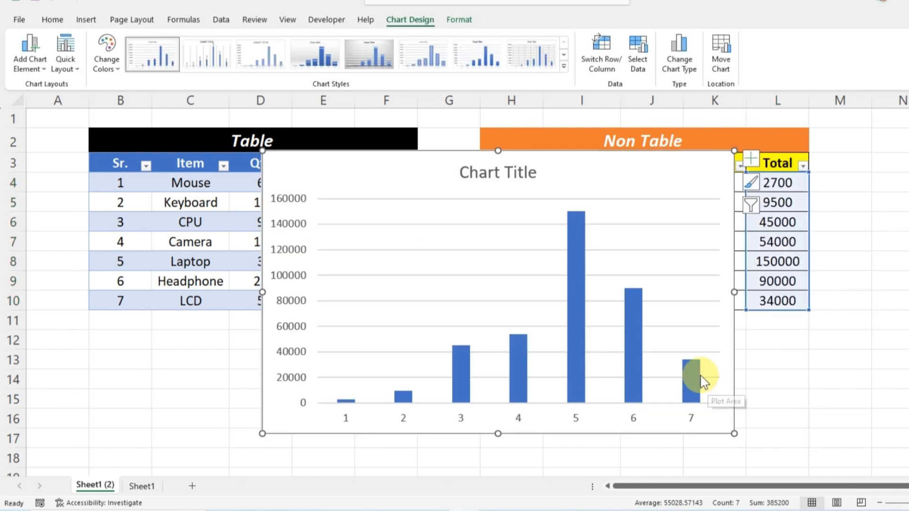
pyautogui.moveTo(264, 151); pyautogui.dragTo(425, 276)
pyautogui.moveTo(503, 296); pyautogui.dragTo(150, 254)
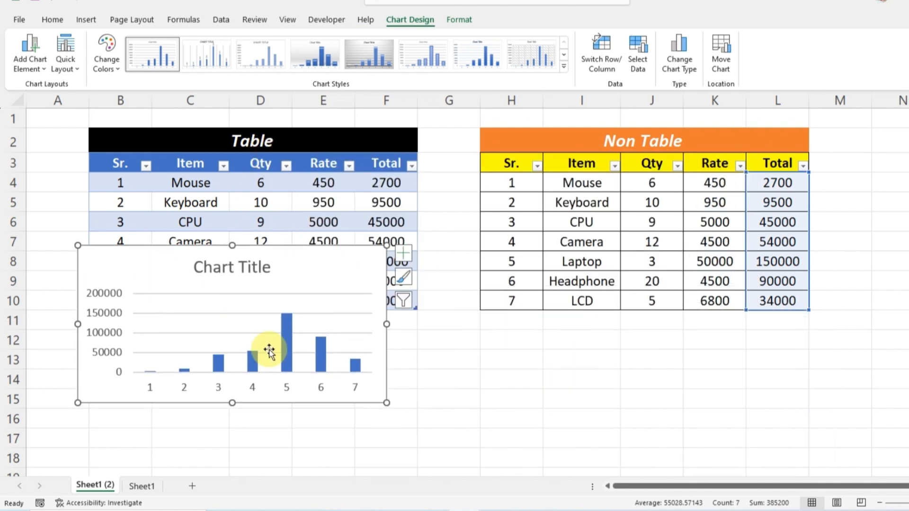
# Step: Add a Keypad entry with Qty 5 and Rate 500 below the Non Table's last row, starting at I11
pyautogui.click(638, 318)
pyautogui.press('Left')
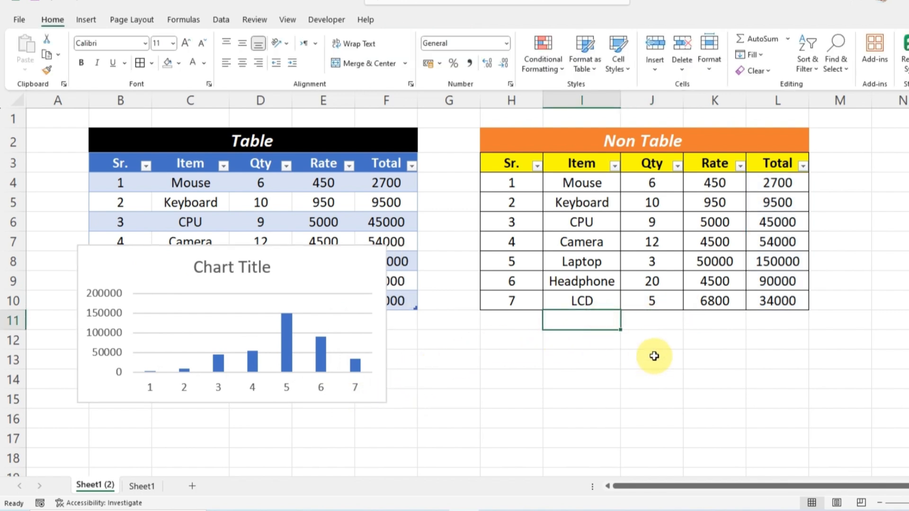
pyautogui.write('Keypa')
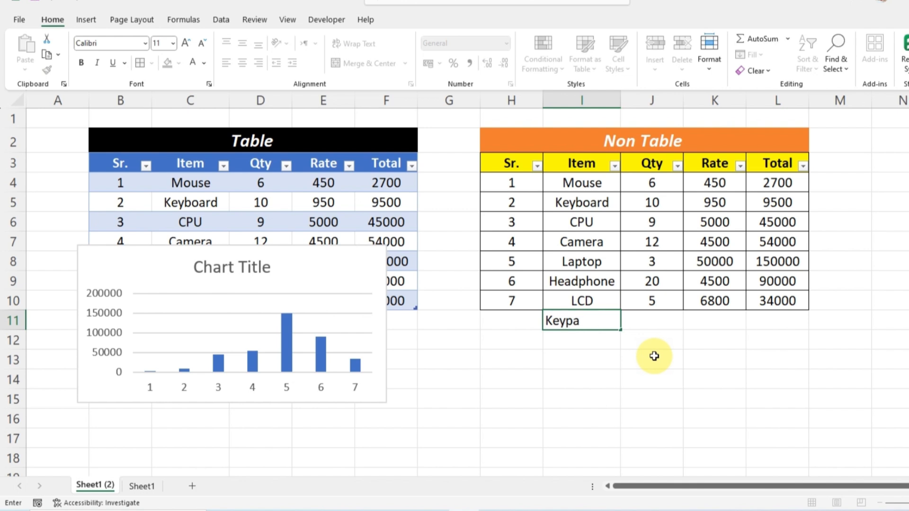
pyautogui.write('d')
pyautogui.press('Tab')
pyautogui.write('5')
pyautogui.press('Tab')
pyautogui.write('500')
pyautogui.press('Tab')
pyautogui.press('Tab')
pyautogui.press('Left')
pyautogui.press('Left')
pyautogui.press('Left')
pyautogui.press('Left')
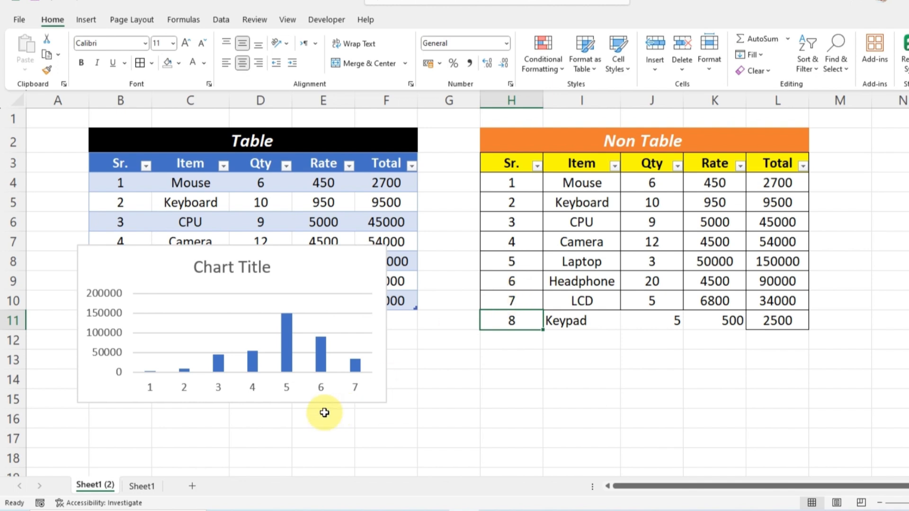
# Step: Extend the Non Table chart's data range to L4:L11 and move the chart over the Non Table
pyautogui.click(431, 378)
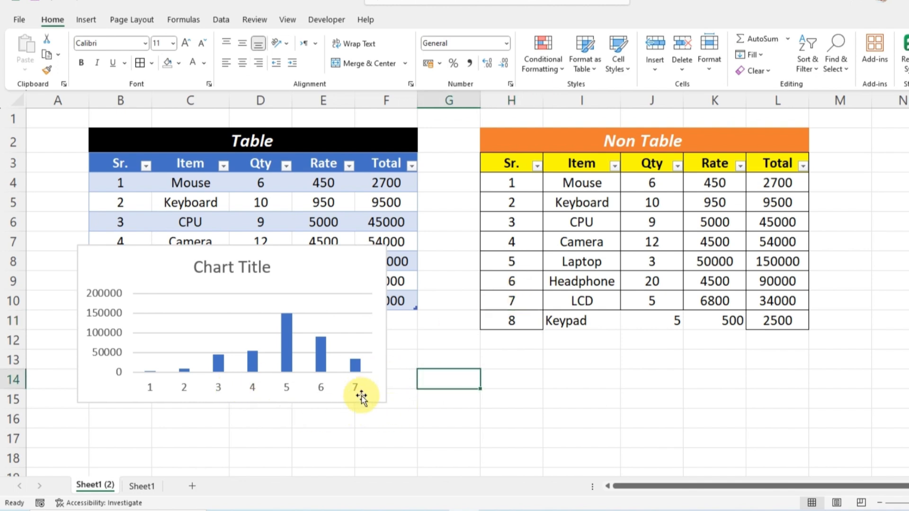
pyautogui.click(383, 371)
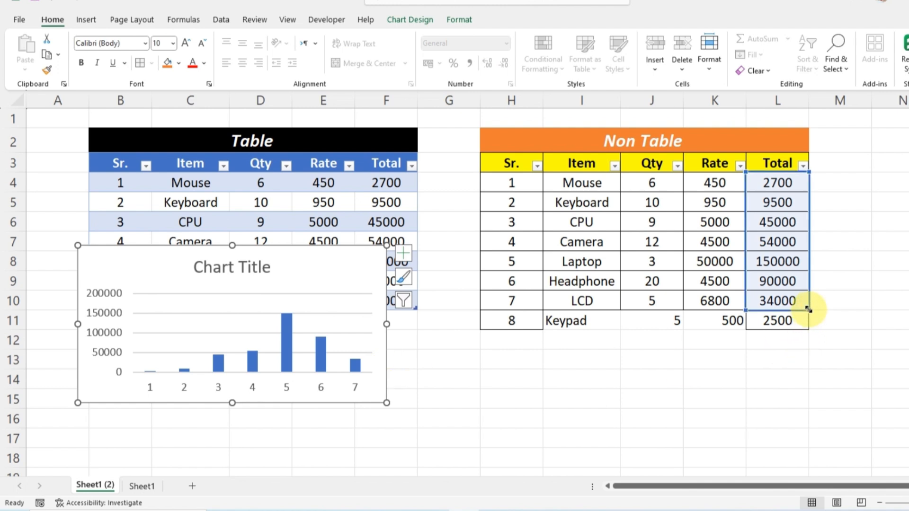
pyautogui.moveTo(807, 317); pyautogui.dragTo(809, 327)
pyautogui.press('Down')
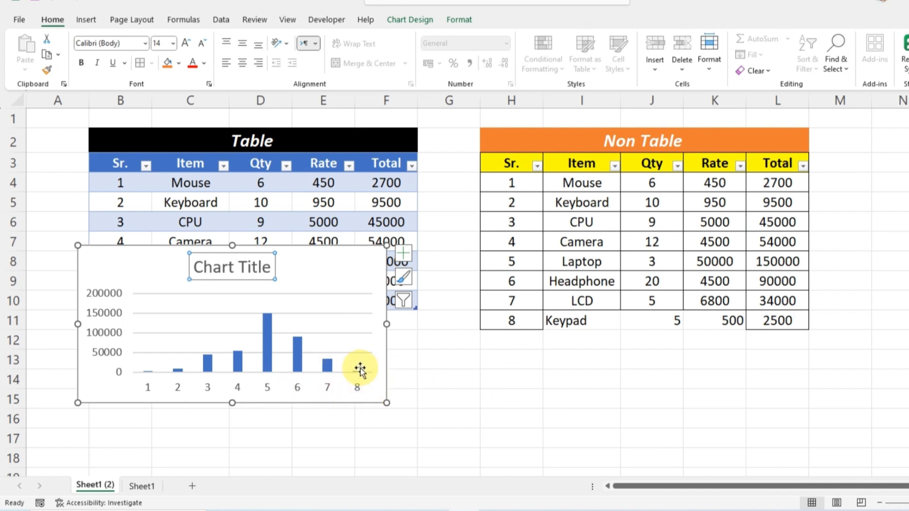
pyautogui.moveTo(391, 364); pyautogui.dragTo(857, 325)
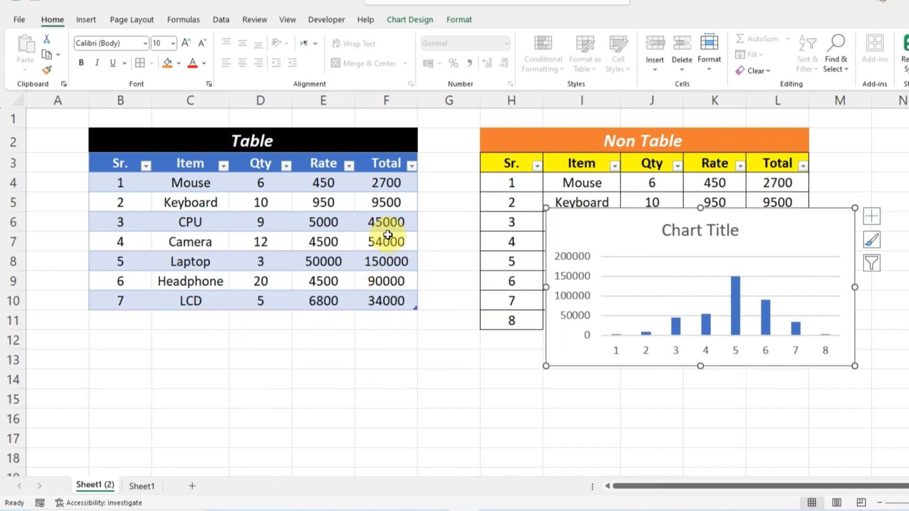
# Step: Insert a clustered column chart from the Table totals F4:F10 and reduce its size
pyautogui.moveTo(399, 183); pyautogui.dragTo(393, 301)
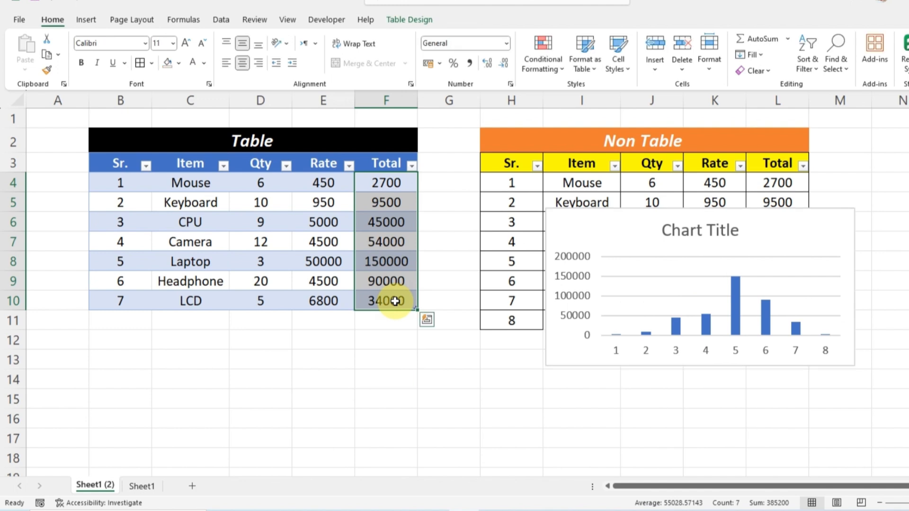
pyautogui.click(427, 321)
pyautogui.click(369, 349)
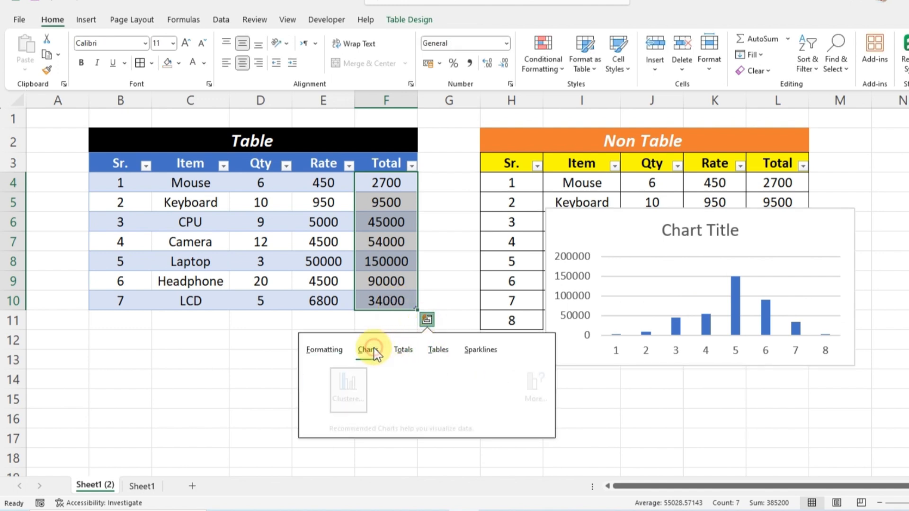
pyautogui.click(330, 391)
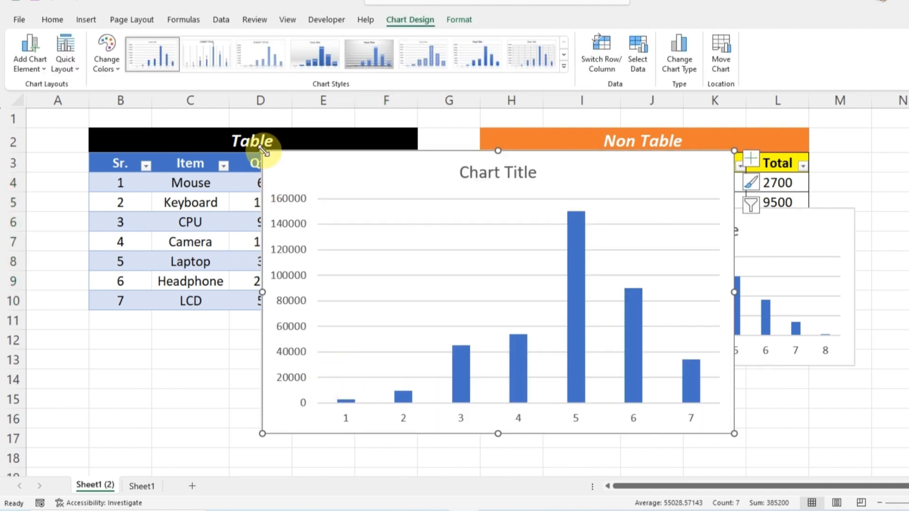
pyautogui.moveTo(262, 150); pyautogui.dragTo(400, 265)
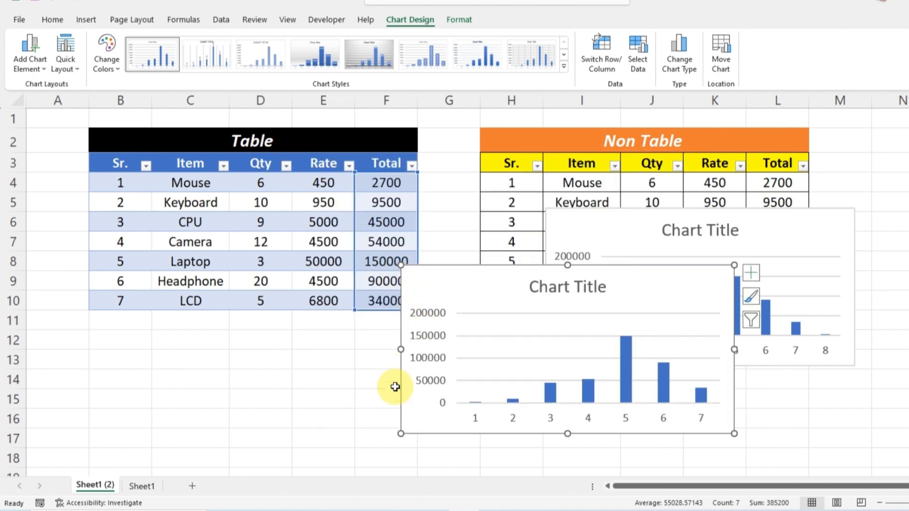
# Step: Move the Table chart up beside the Table and the Non Table chart down below the Non Table range
pyautogui.moveTo(399, 417); pyautogui.dragTo(432, 263)
pyautogui.moveTo(802, 220); pyautogui.dragTo(907, 331)
pyautogui.moveTo(456, 270); pyautogui.dragTo(468, 294)
pyautogui.click(538, 379)
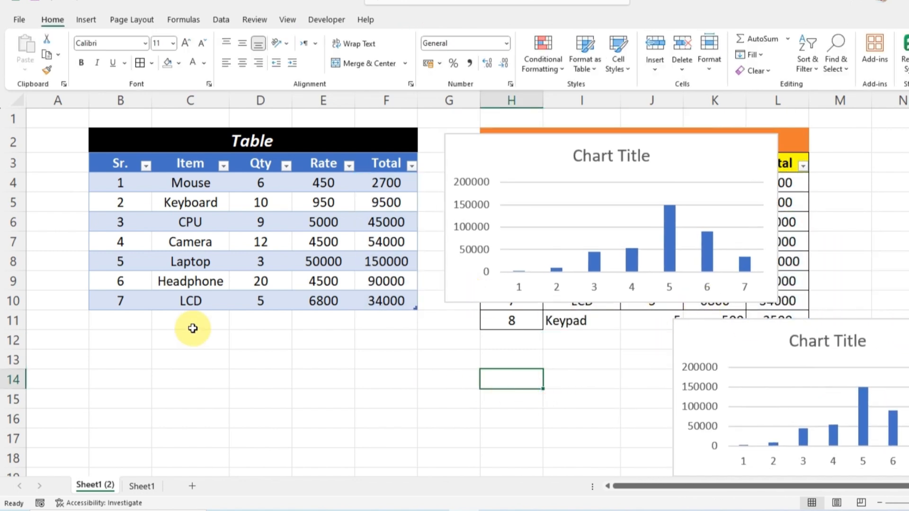
# Step: Add a Keypad entry with Qty 5 and Rate 500 directly below the Table's LCD row, starting at C11
pyautogui.click(192, 322)
pyautogui.write('Keypad')
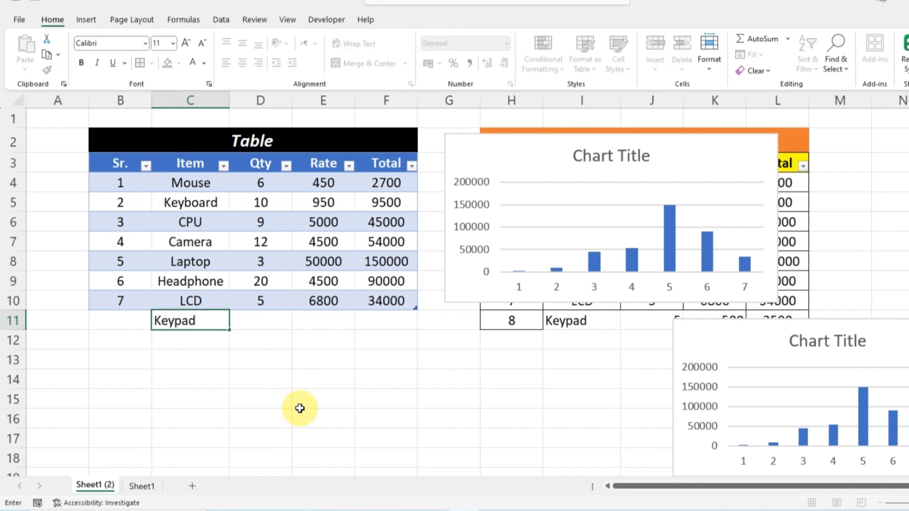
pyautogui.press('Tab')
pyautogui.write('5')
pyautogui.press('Tab')
pyautogui.write('500')
pyautogui.press('Tab')
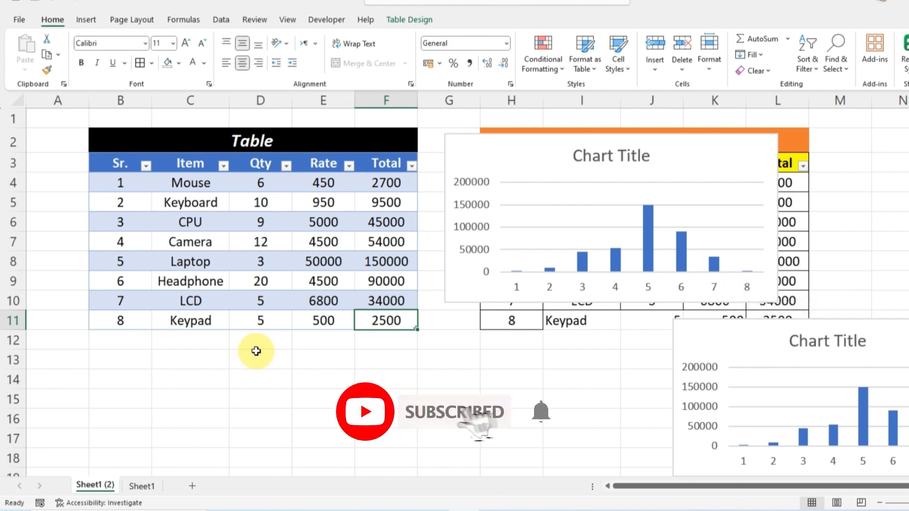
# Step: Add another item, Mouse, in C12 directly below the Table's Keypad row
pyautogui.click(215, 340)
pyautogui.write('Mouse')
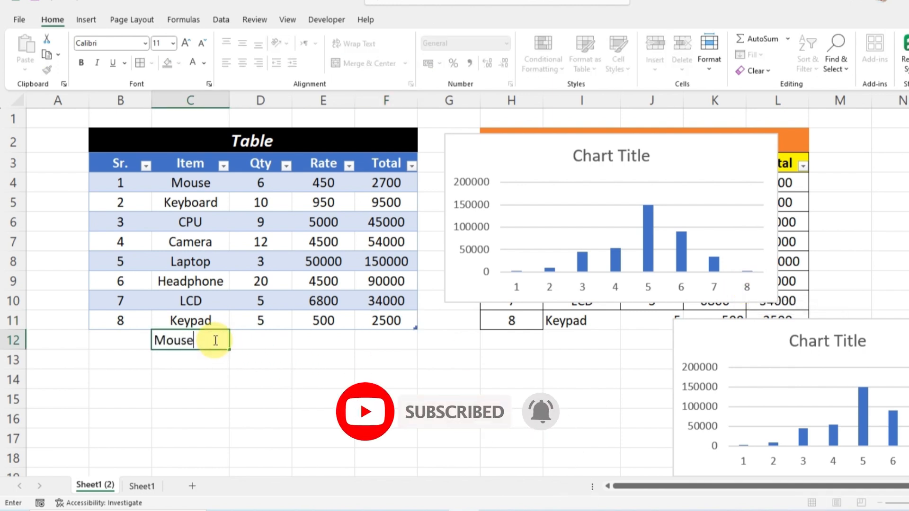
pyautogui.press('Tab')
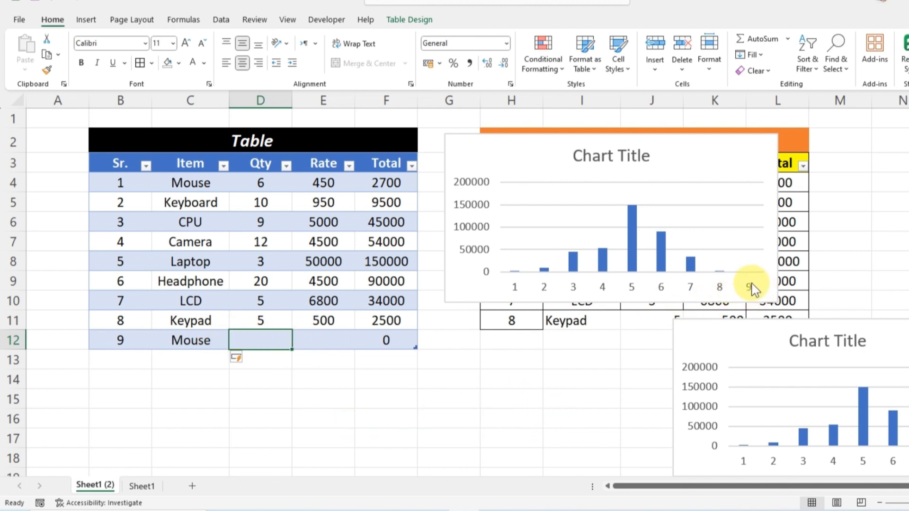
pyautogui.click(479, 365)
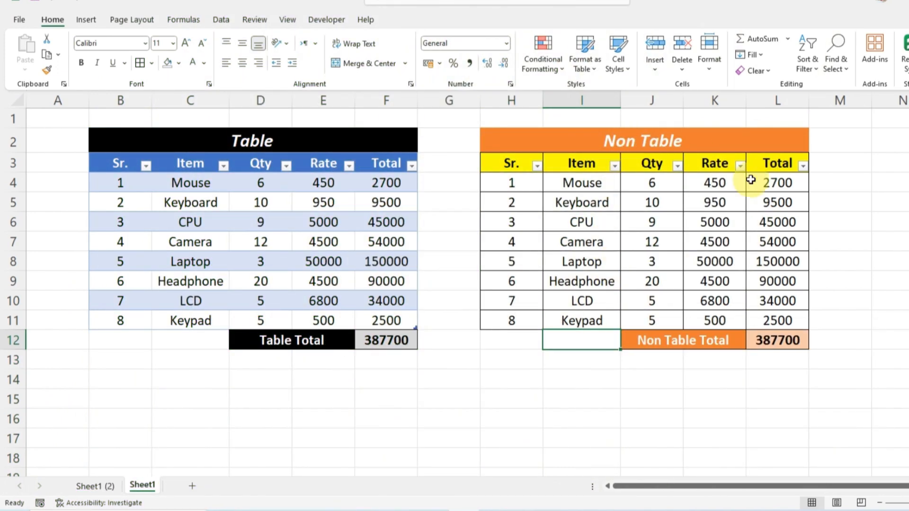
# Step: On Sheet1, move the Non Table Total label and sum from J12:L12 down one row to J13:L13
pyautogui.moveTo(768, 183); pyautogui.dragTo(771, 320)
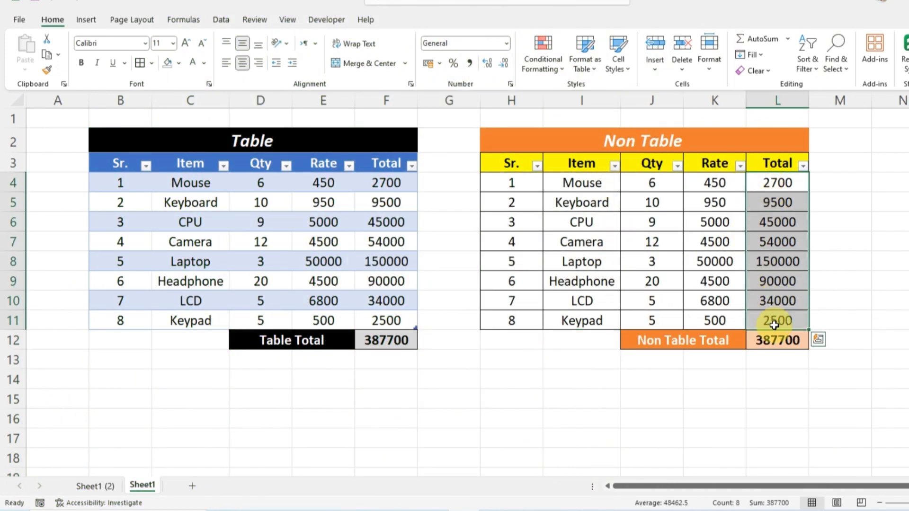
pyautogui.click(777, 338)
pyautogui.moveTo(777, 183); pyautogui.dragTo(779, 317)
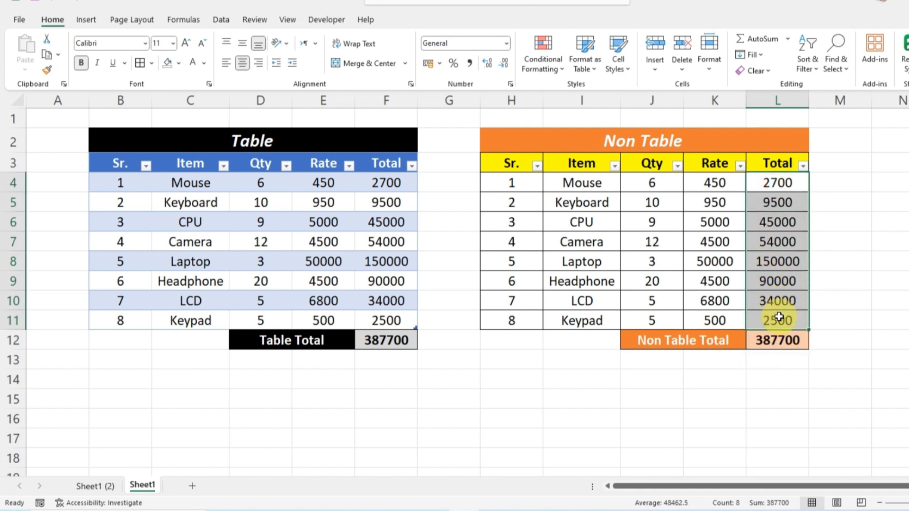
pyautogui.click(778, 345)
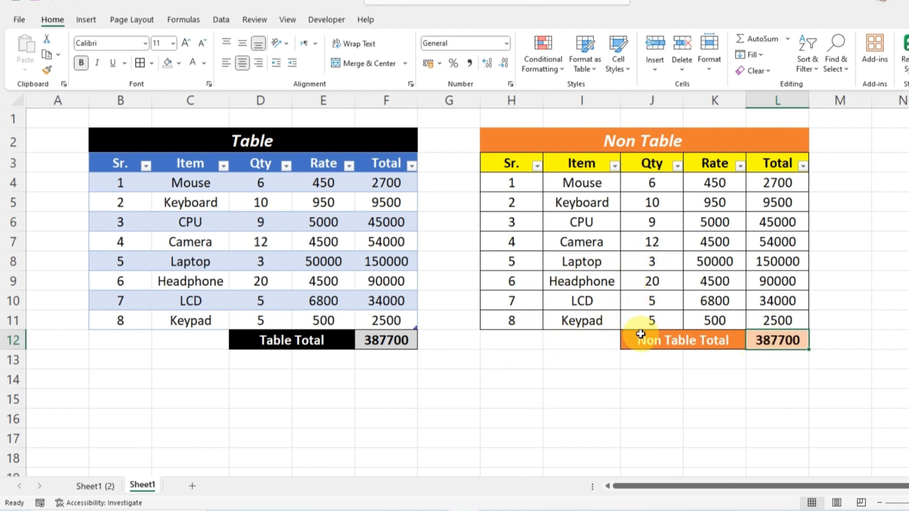
pyautogui.moveTo(662, 340); pyautogui.dragTo(757, 340)
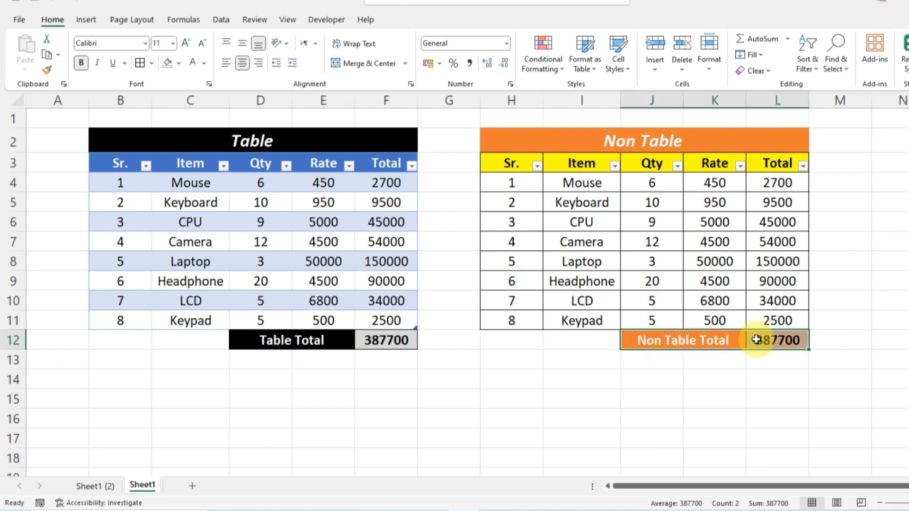
pyautogui.hotkey('ctrl', 'c')
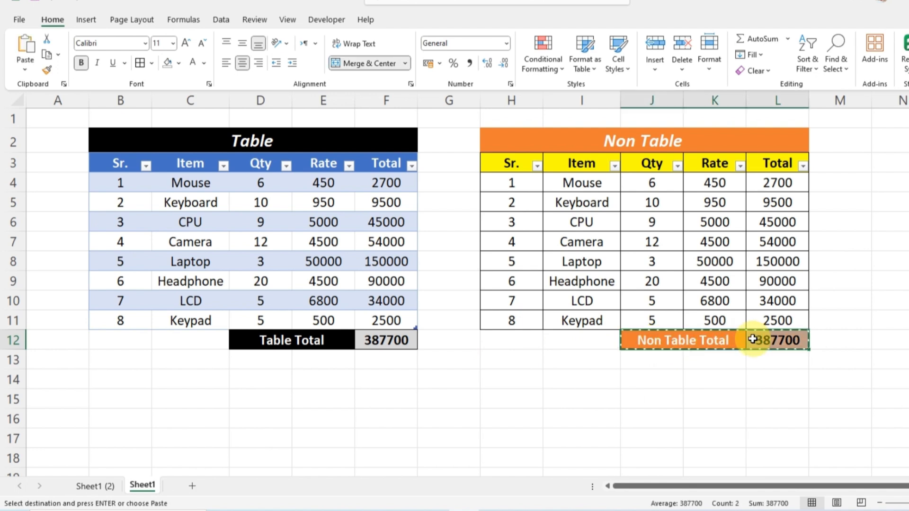
pyautogui.click(664, 359)
pyautogui.hotkey('ctrl', 'v')
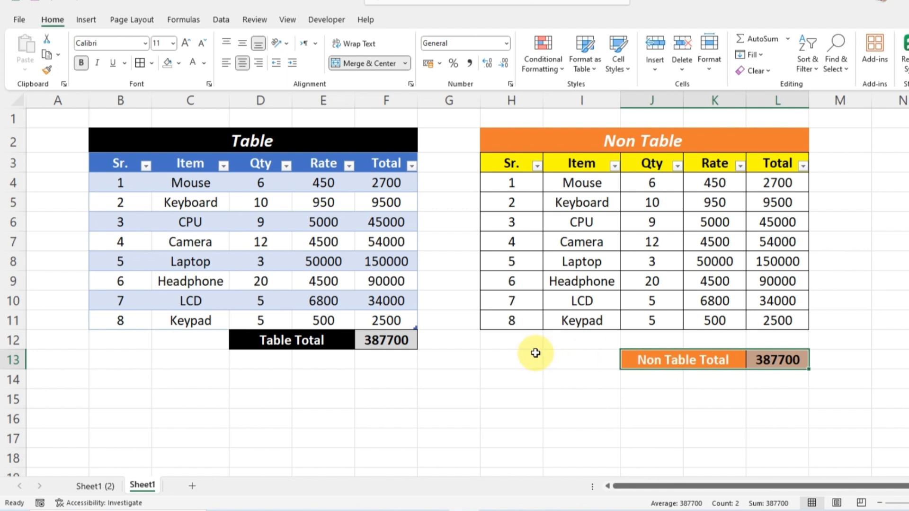
# Step: Enter Keypad with Qty 5 and Rate 500 in the freed Non Table row, I12:K12
pyautogui.click(593, 344)
pyautogui.write('Keyp')
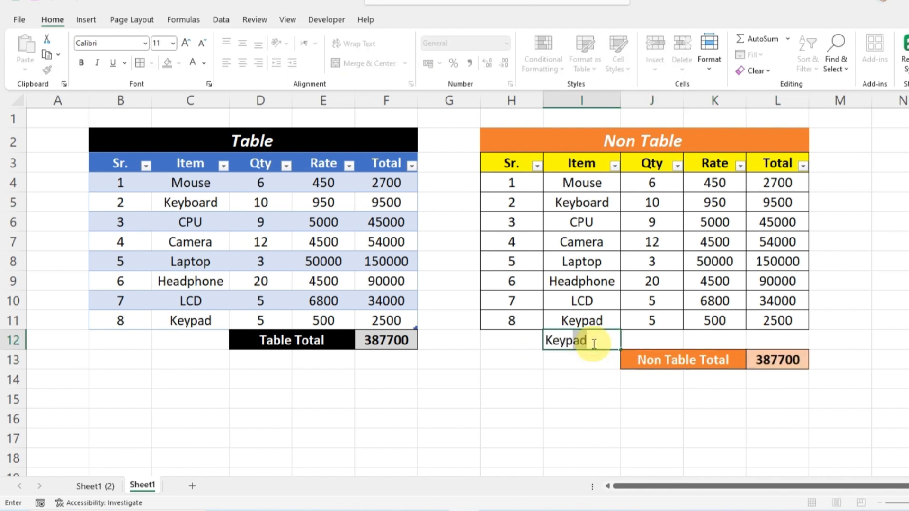
pyautogui.write('ad')
pyautogui.press('Tab')
pyautogui.write('5')
pyautogui.press('Tab')
pyautogui.write('500')
pyautogui.press('Tab')
pyautogui.press('Left')
pyautogui.press('Left')
pyautogui.press('Left')
pyautogui.press('Left')
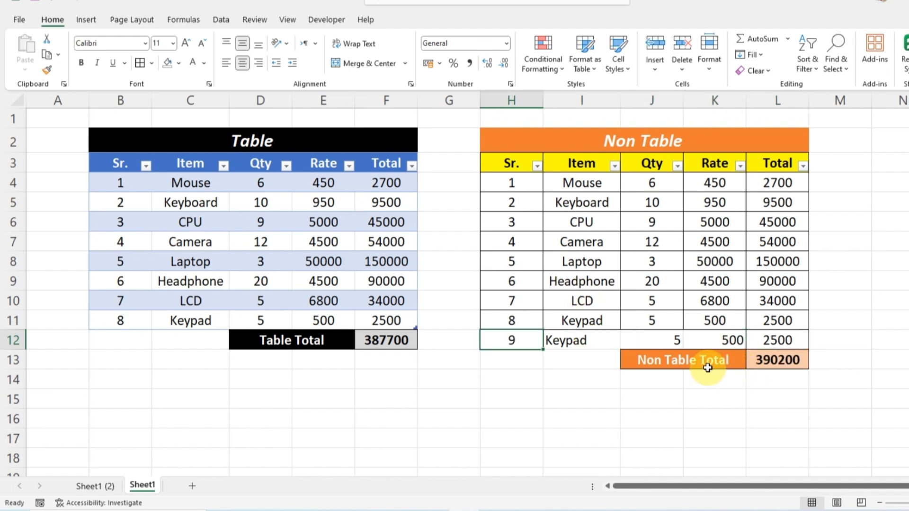
# Step: Apply cell borders to the Non Table's two Keypad rows, H11:L12
pyautogui.moveTo(525, 319); pyautogui.dragTo(777, 336)
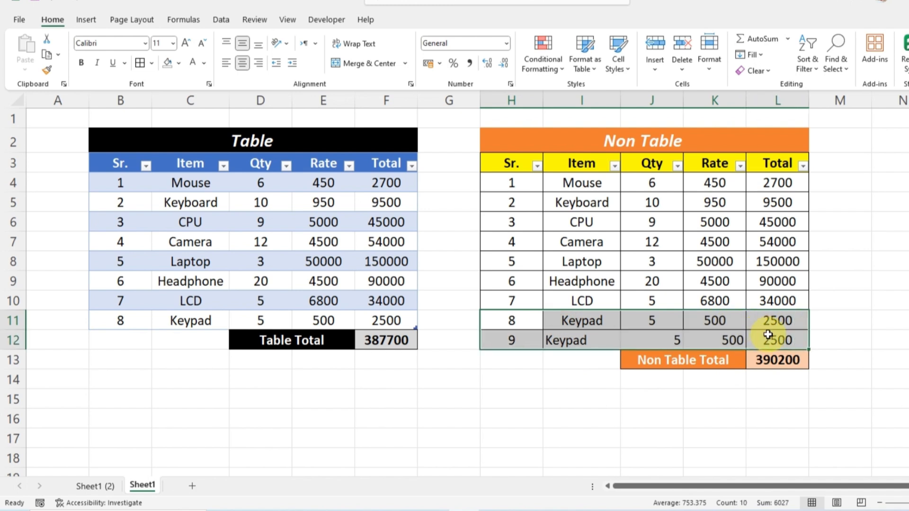
pyautogui.click(140, 63)
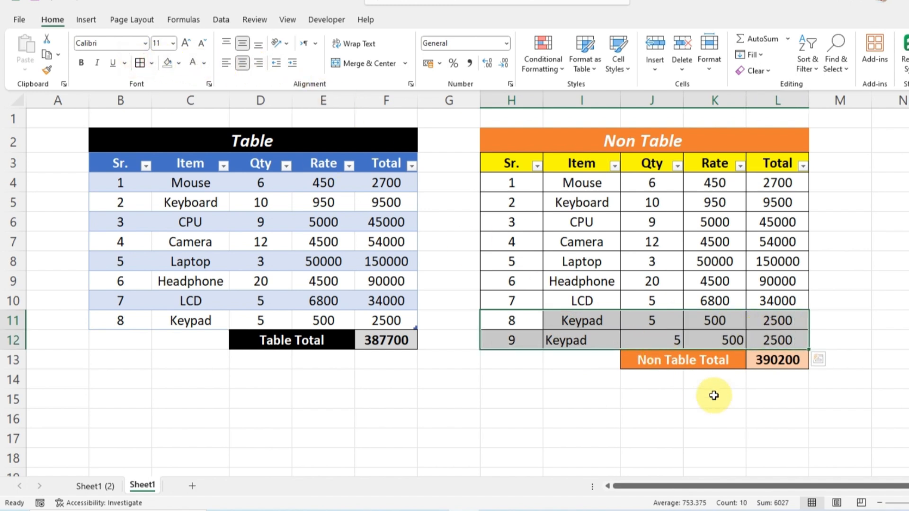
pyautogui.click(457, 397)
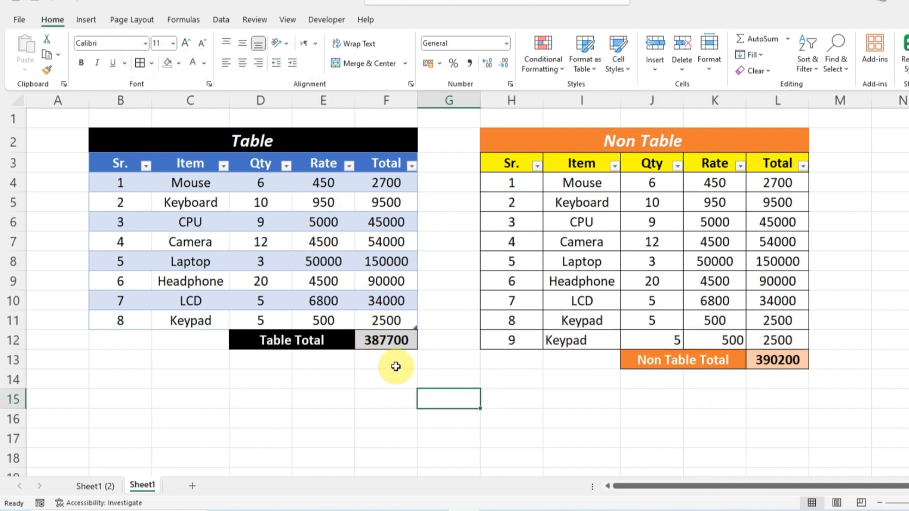
# Step: Add a blank row at the end of the Table, after F11 and above Table Total
pyautogui.click(383, 320)
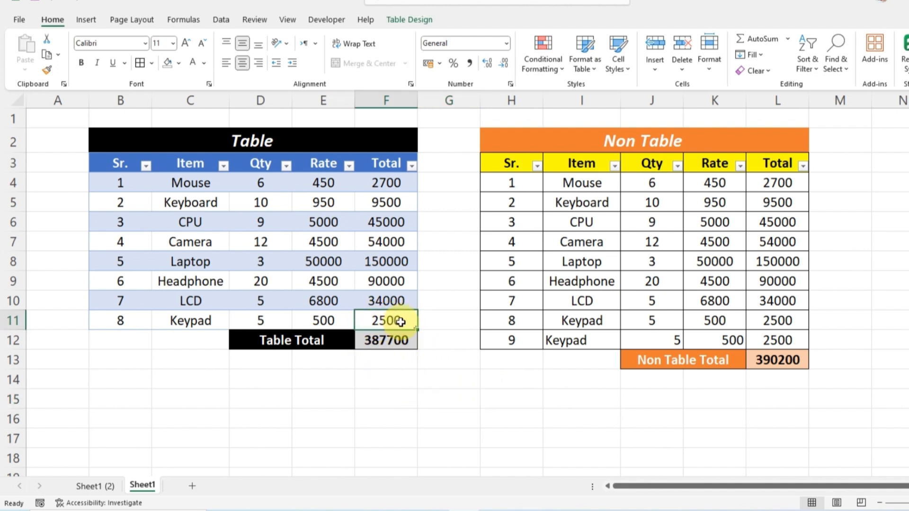
pyautogui.press('Tab')
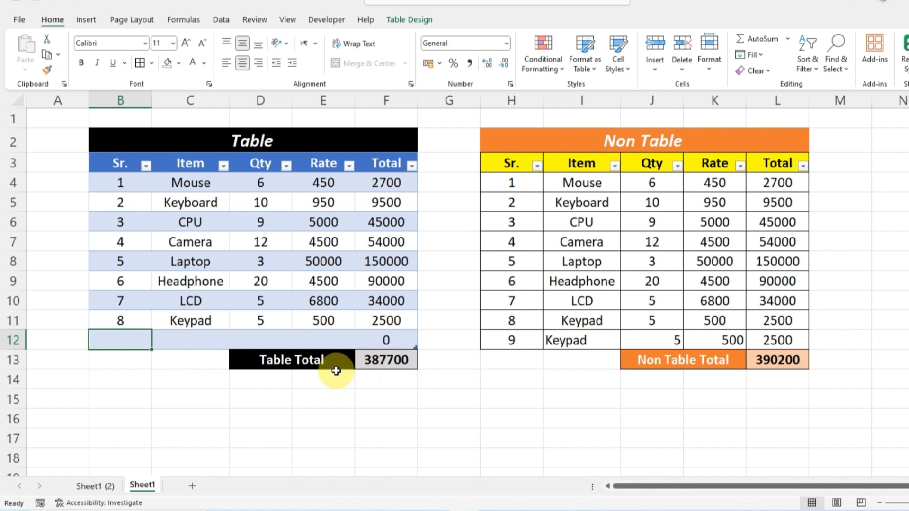
pyautogui.click(409, 342)
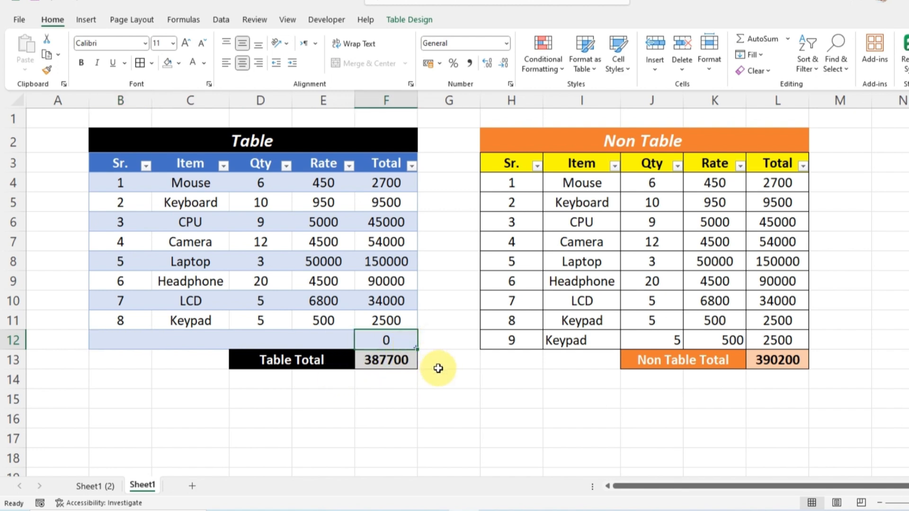
# Step: Add further blank rows at the end of the Table, below row 12 and above Table Total
pyautogui.press('Tab')
pyautogui.press('Tab')
pyautogui.press('Tab')
pyautogui.press('Tab')
pyautogui.press('Tab')
pyautogui.press('Tab')
pyautogui.press('Tab')
pyautogui.press('Tab')
pyautogui.press('Tab')
pyautogui.press('Tab')
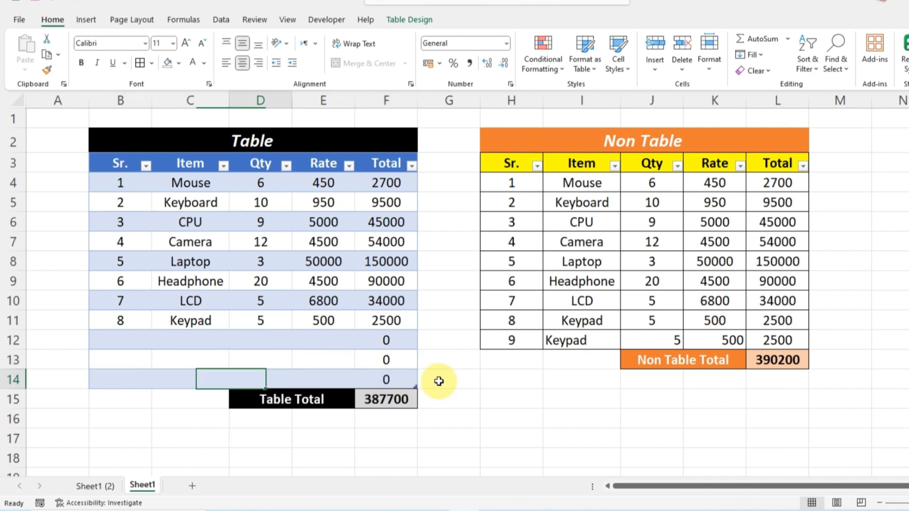
pyautogui.press('Tab')
pyautogui.press('Tab')
pyautogui.press('Tab')
pyautogui.press('Tab')
pyautogui.press('Tab')
pyautogui.press('Tab')
pyautogui.click(481, 363)
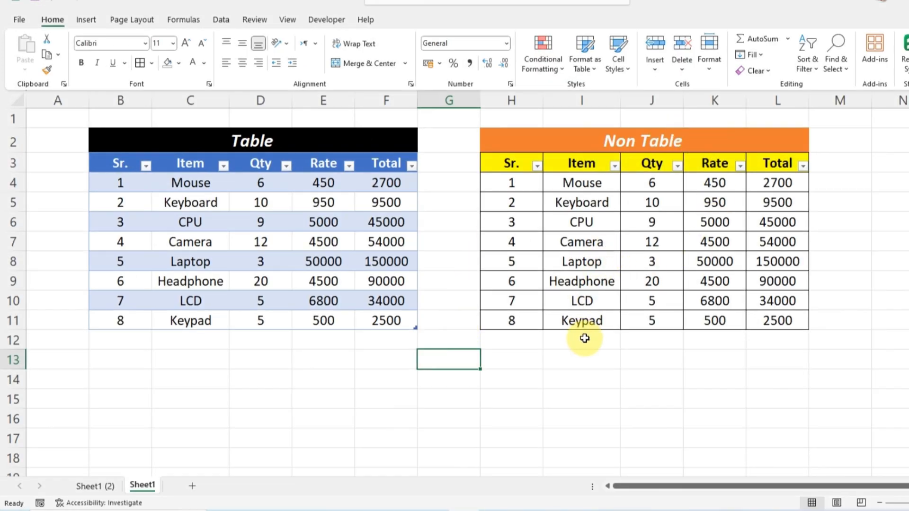
pyautogui.moveTo(527, 339); pyautogui.dragTo(763, 339)
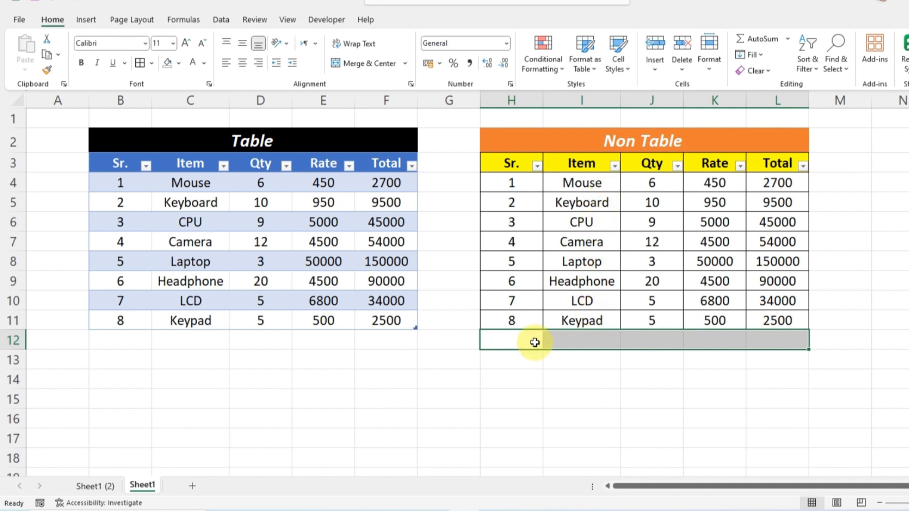
pyautogui.click(573, 339)
pyautogui.write('=')
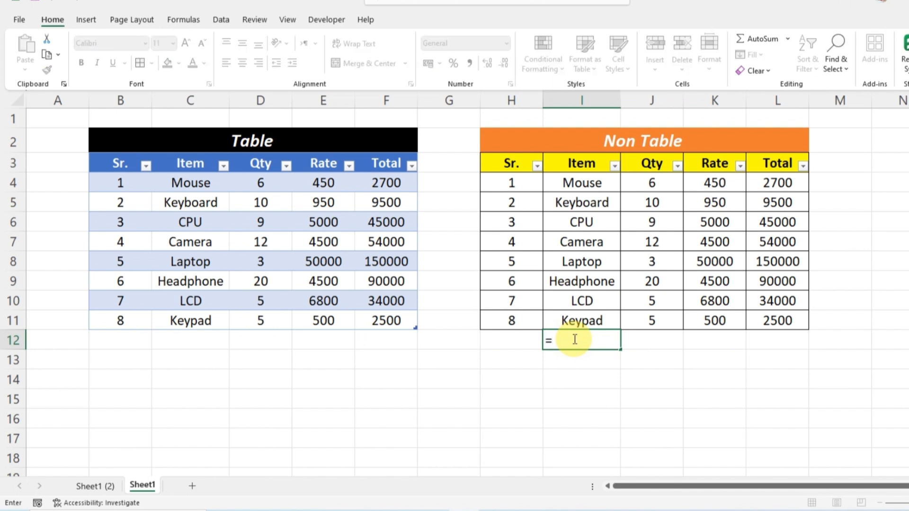
pyautogui.press('Escape')
# Step: In L12 below the Non Table, enter a SUM of the Total values in L4:L11
pyautogui.click(748, 347)
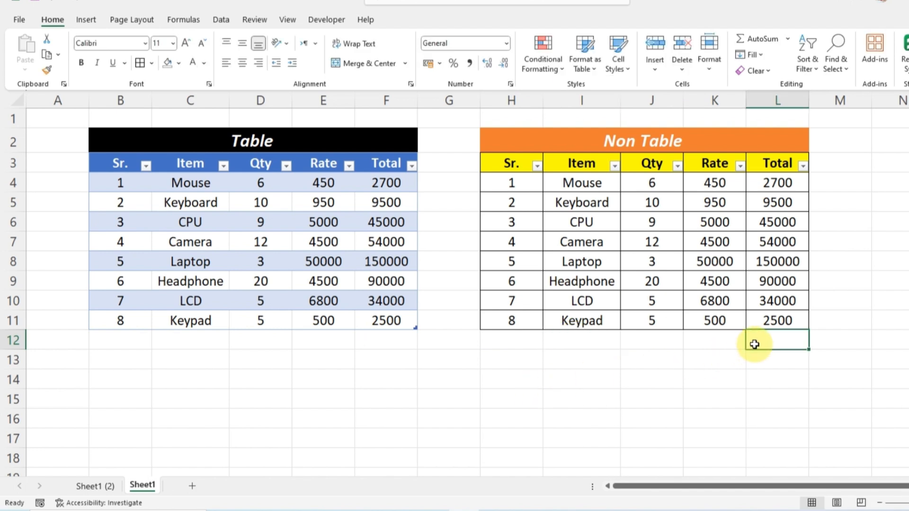
pyautogui.write('=sum(')
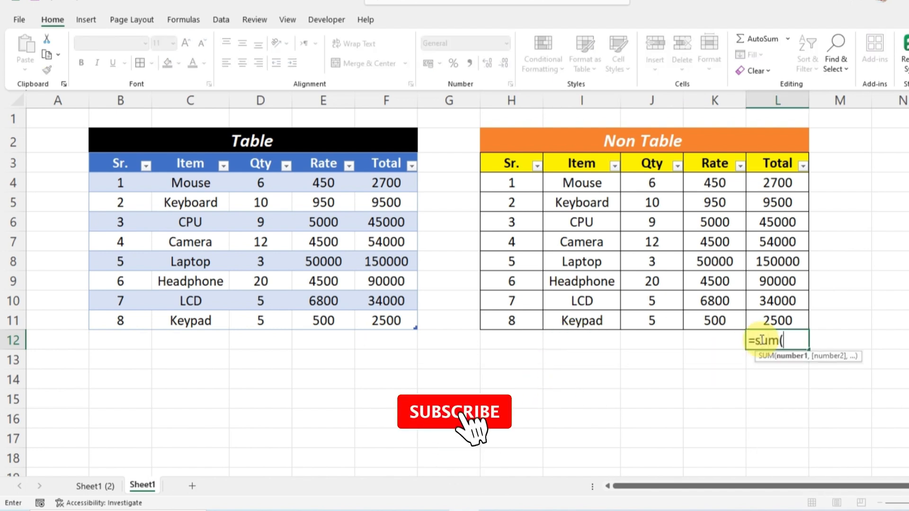
pyautogui.moveTo(797, 183); pyautogui.dragTo(798, 305)
pyautogui.press('Return')
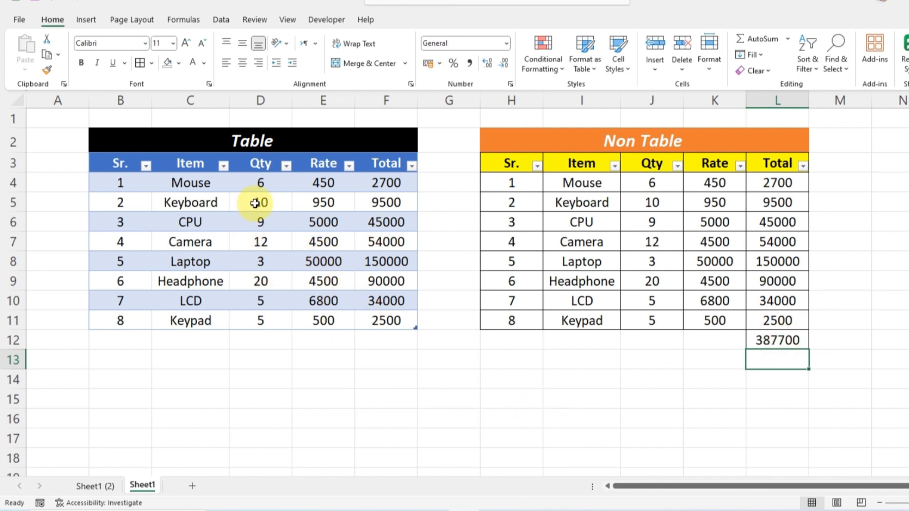
# Step: Turn on the Total Row for the Table
pyautogui.click(277, 303)
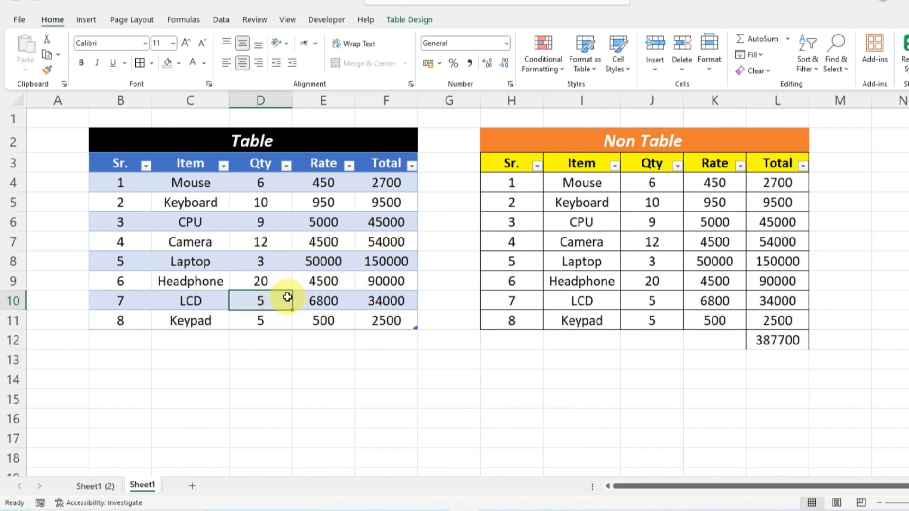
pyautogui.click(408, 20)
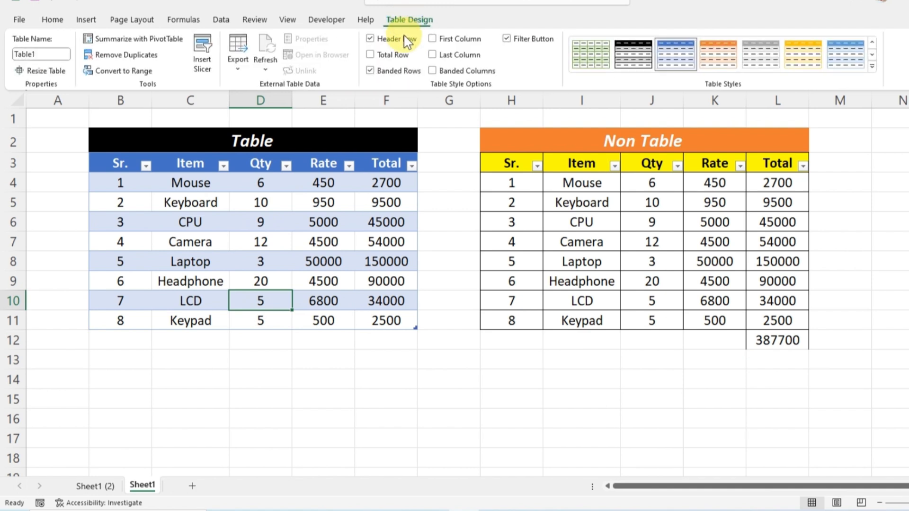
pyautogui.click(378, 56)
pyautogui.click(343, 397)
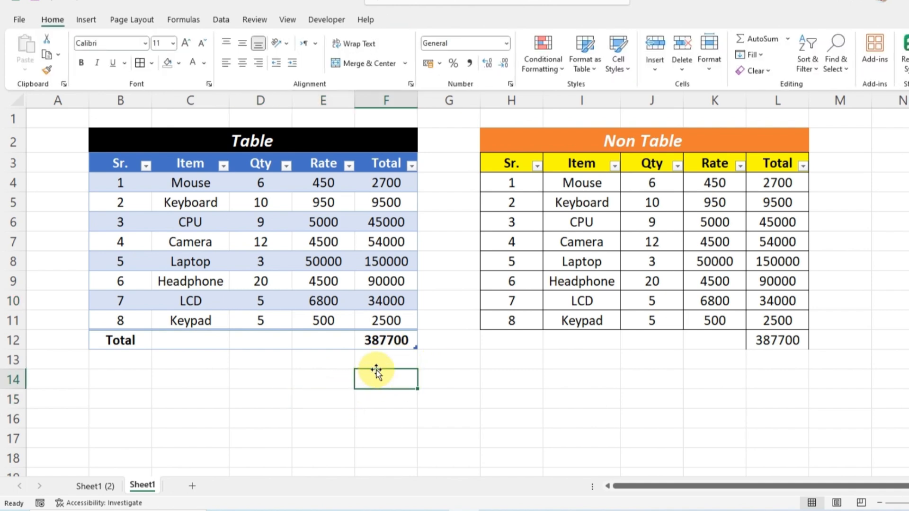
# Step: Try Max and Min as the function in the Table's total row cell F12, and set it back to Sum
pyautogui.click(386, 339)
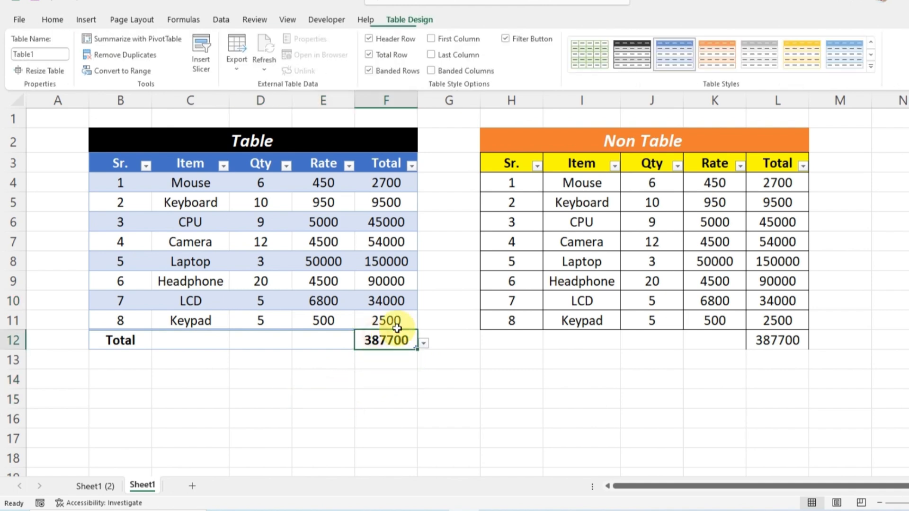
pyautogui.click(424, 343)
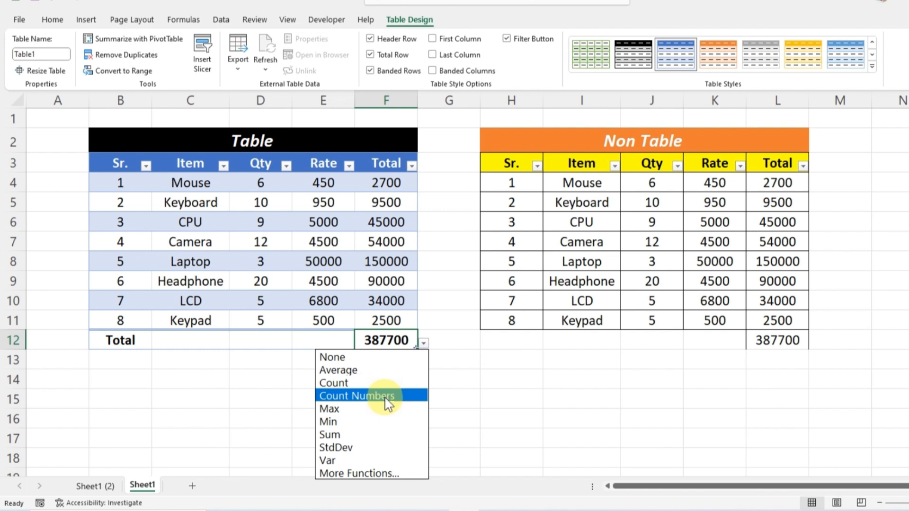
pyautogui.click(379, 408)
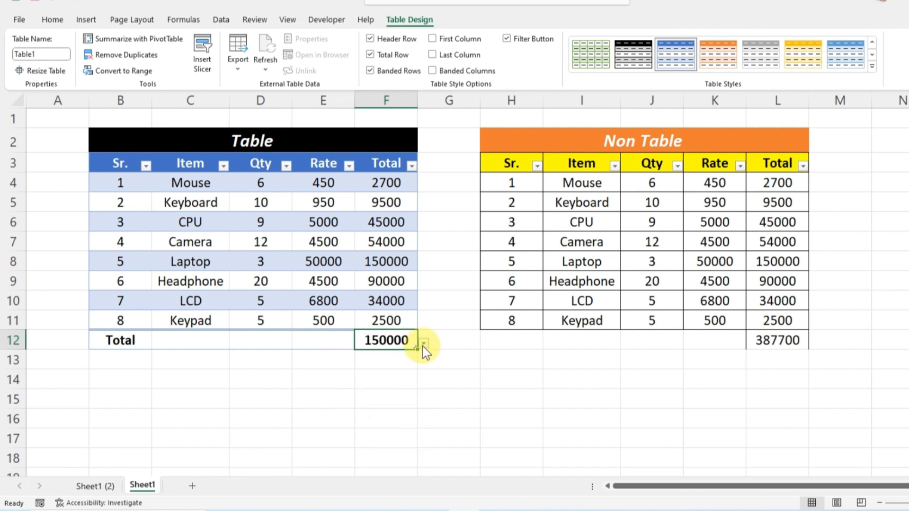
pyautogui.click(424, 343)
pyautogui.click(355, 421)
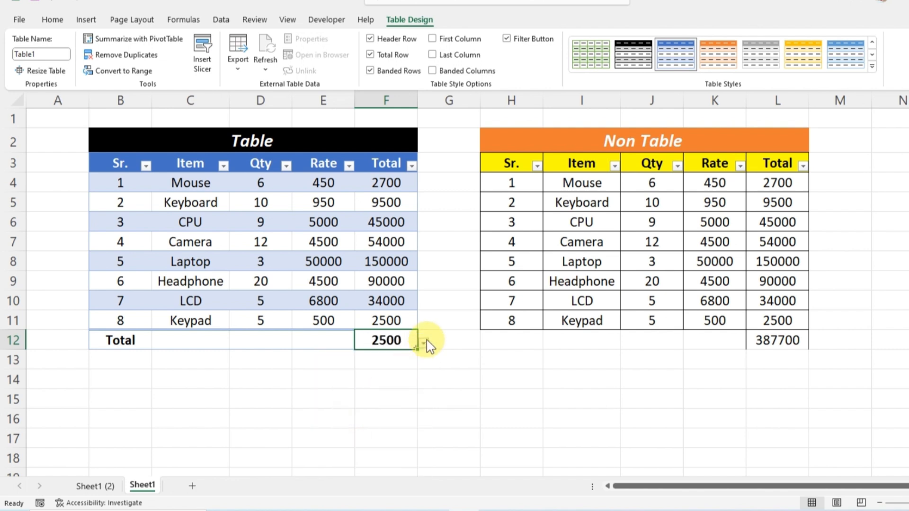
pyautogui.click(423, 343)
pyautogui.click(352, 434)
pyautogui.click(424, 344)
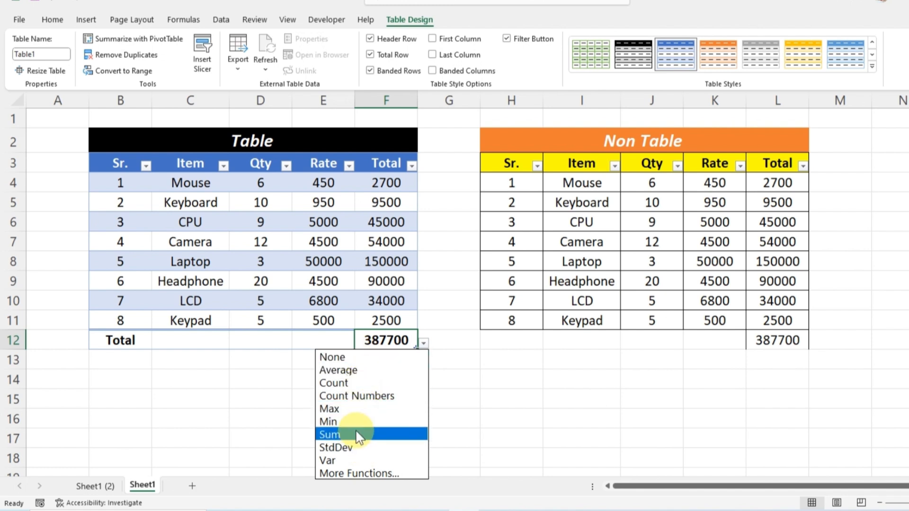
pyautogui.click(455, 381)
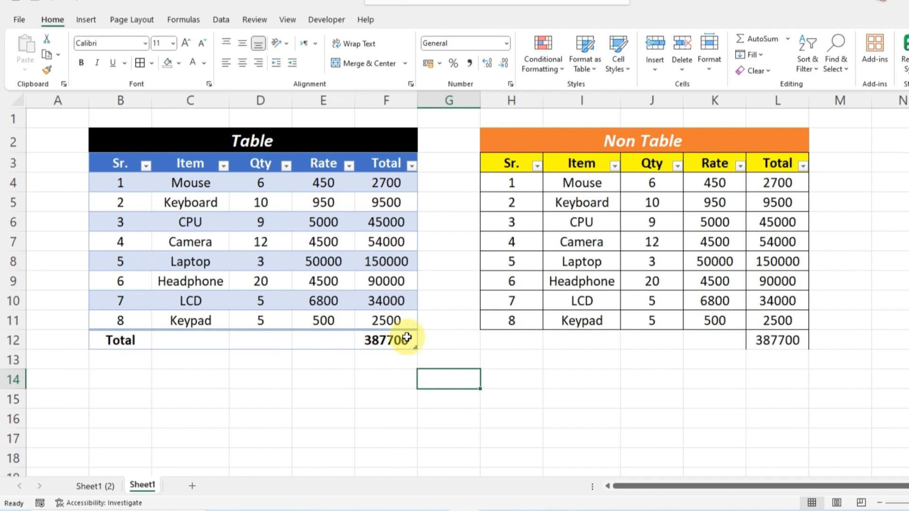
# Step: Add four blank rows at the end of the Table's data, after F11 and above its Total row
pyautogui.click(405, 320)
pyautogui.press('Tab')
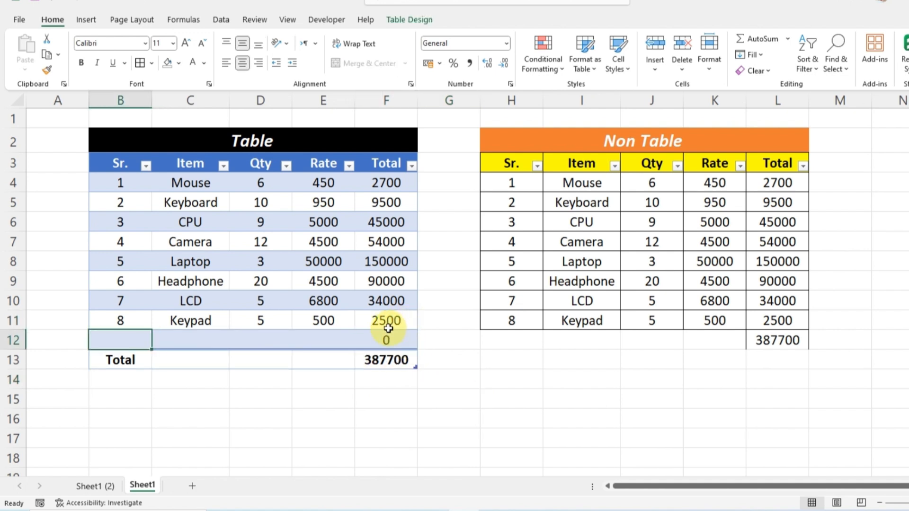
pyautogui.press('Tab')
pyautogui.press('Tab')
pyautogui.press('Tab')
pyautogui.press('Tab')
pyautogui.press('Tab')
pyautogui.press('Tab')
pyautogui.press('Tab')
pyautogui.press('Tab')
pyautogui.press('Tab')
pyautogui.press('Tab')
pyautogui.press('Tab')
pyautogui.press('Tab')
pyautogui.press('Tab')
pyautogui.press('Tab')
pyautogui.press('Tab')
pyautogui.press('Tab')
pyautogui.press('Tab')
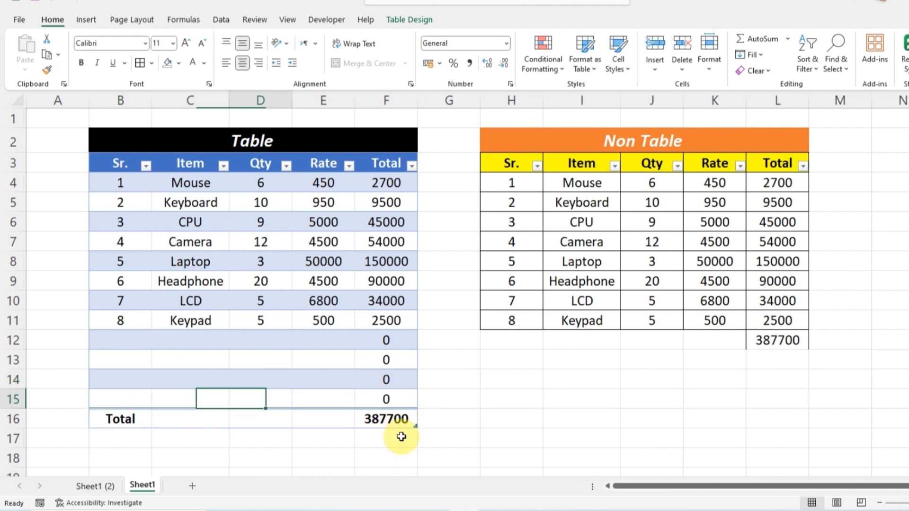
pyautogui.press('Tab')
pyautogui.press('Tab')
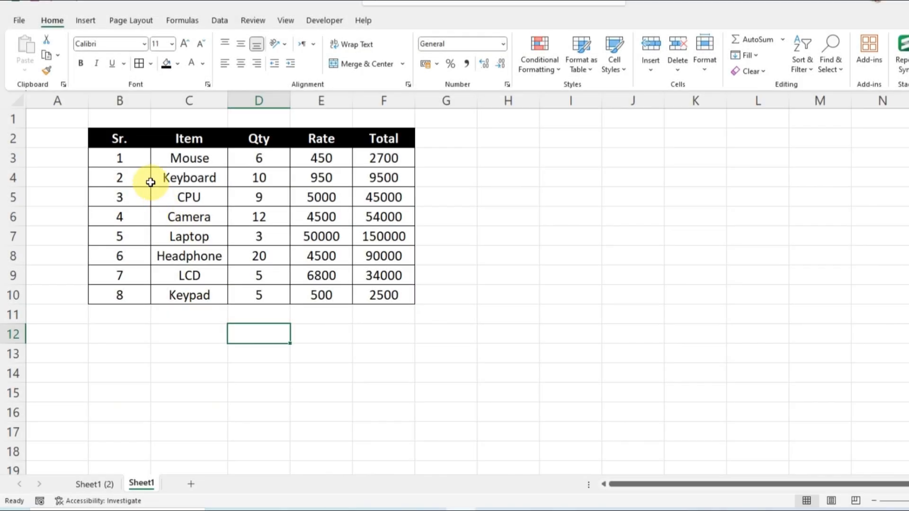
# Step: Select the plain data range B2:F10, including its header row
pyautogui.moveTo(124, 141); pyautogui.dragTo(190, 160)
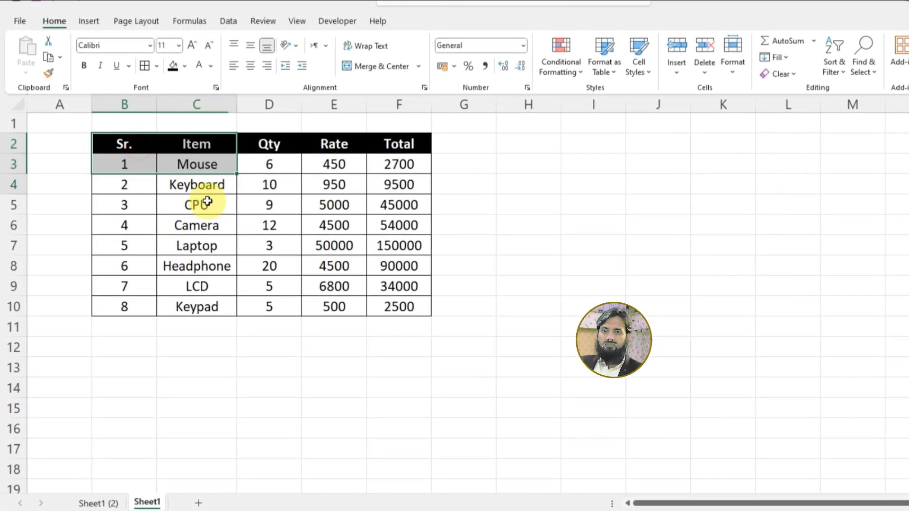
pyautogui.moveTo(207, 201); pyautogui.dragTo(393, 308)
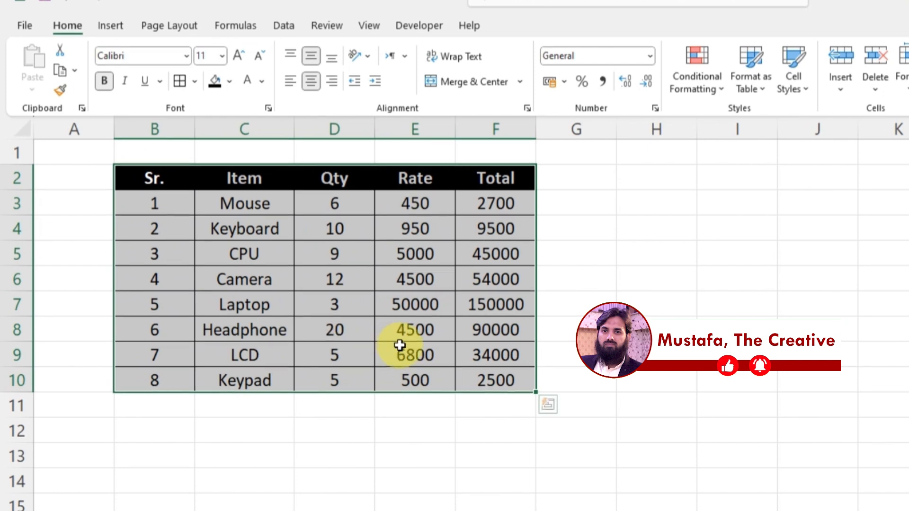
pyautogui.click(351, 328)
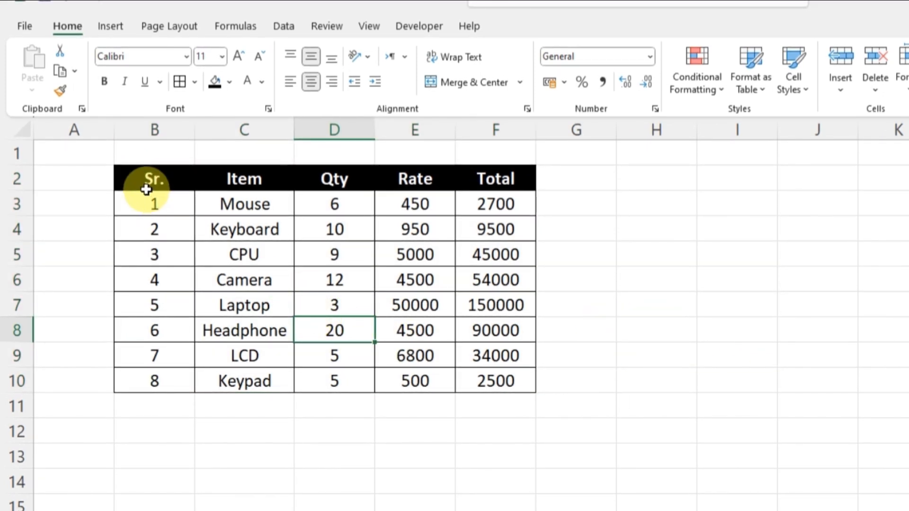
pyautogui.moveTo(145, 182); pyautogui.dragTo(507, 376)
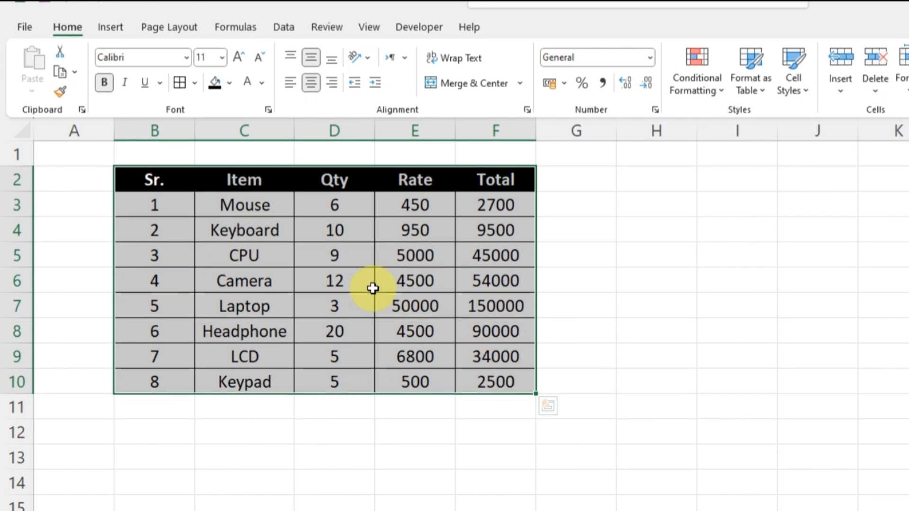
pyautogui.click(117, 29)
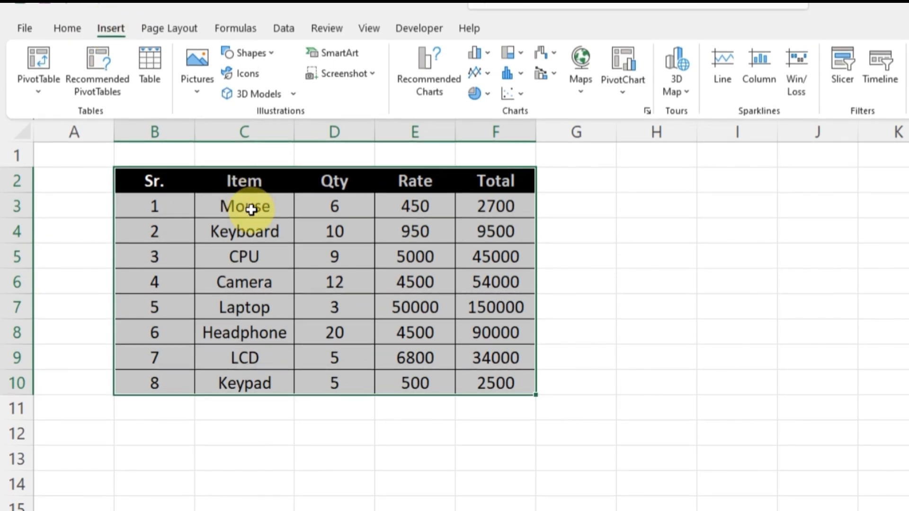
pyautogui.hotkey('ctrl', 't')
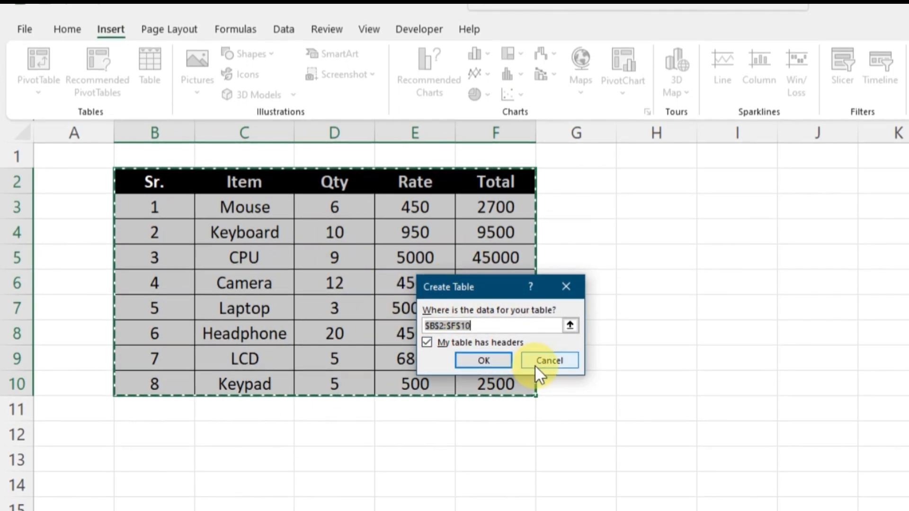
pyautogui.click(549, 360)
pyautogui.click(67, 29)
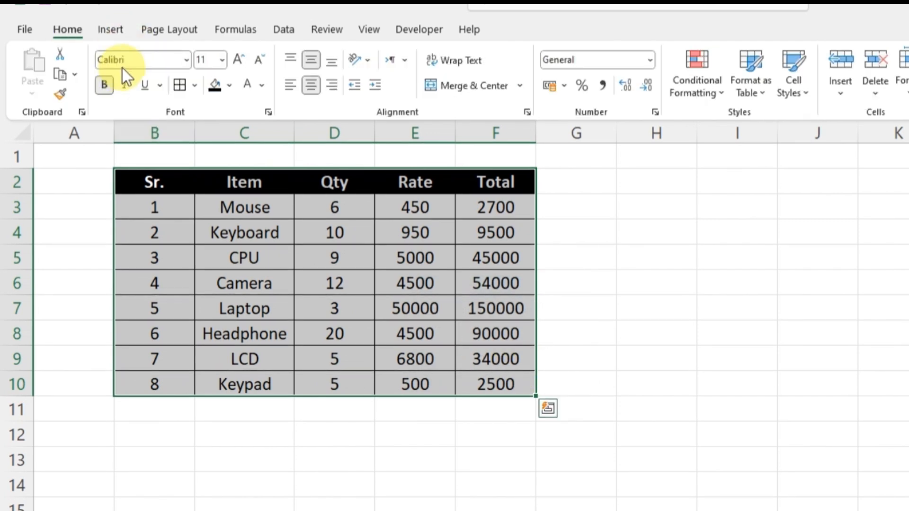
# Step: Convert the range B2:F10 into an Excel table that uses its first row as headers
pyautogui.click(106, 26)
pyautogui.click(154, 72)
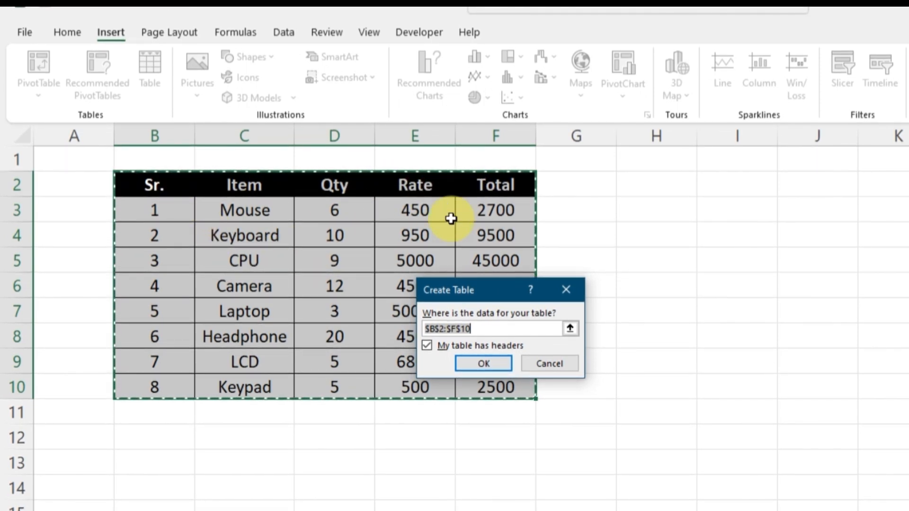
pyautogui.click(427, 346)
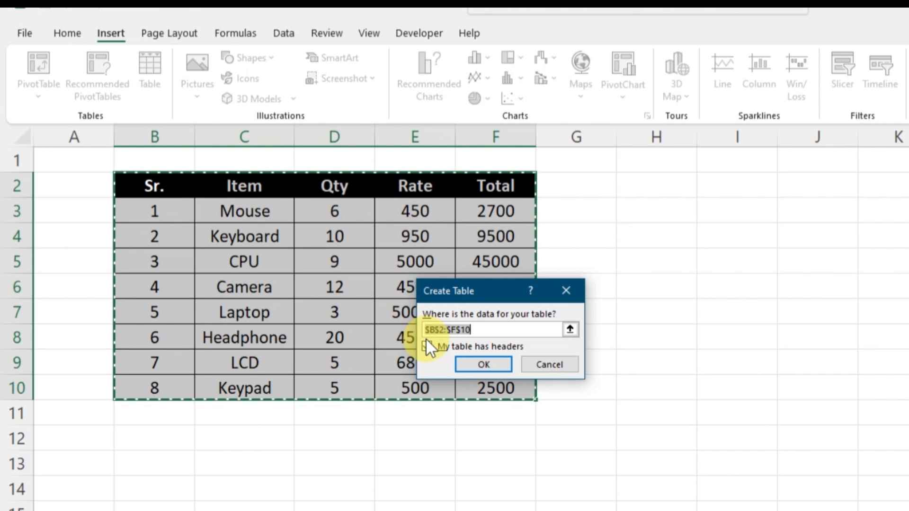
pyautogui.click(427, 347)
pyautogui.click(479, 363)
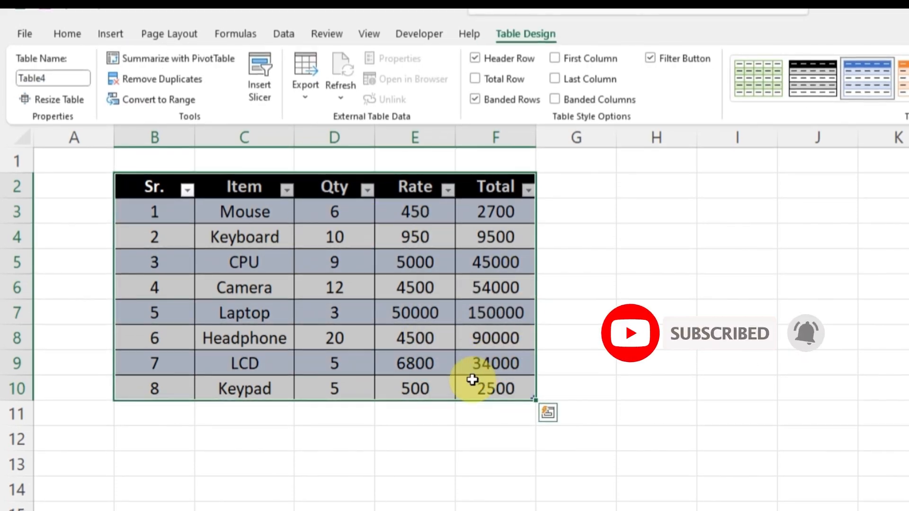
pyautogui.click(414, 315)
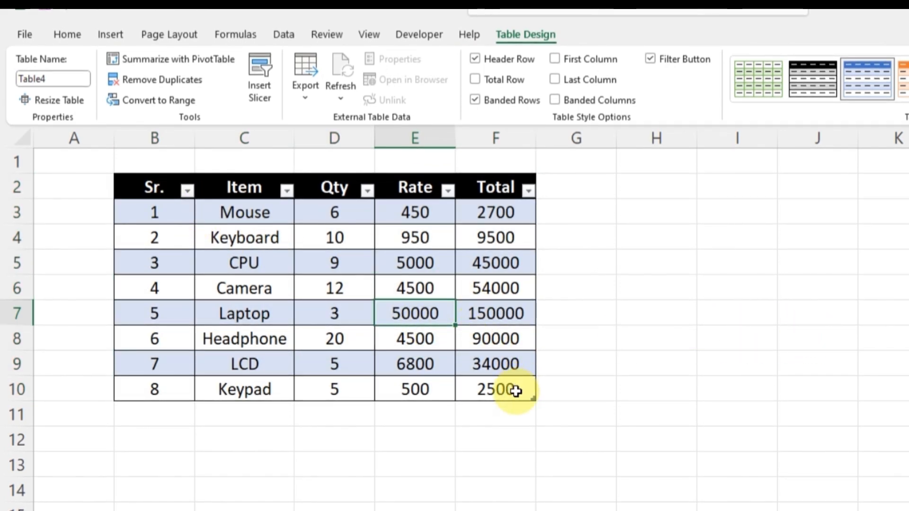
# Step: Remove all cell borders from the table range B2:F10 with No Border
pyautogui.moveTo(515, 390)
pyautogui.mouseDown()
pyautogui.moveTo(335, 270)
pyautogui.moveTo(155, 192)
pyautogui.mouseUp()
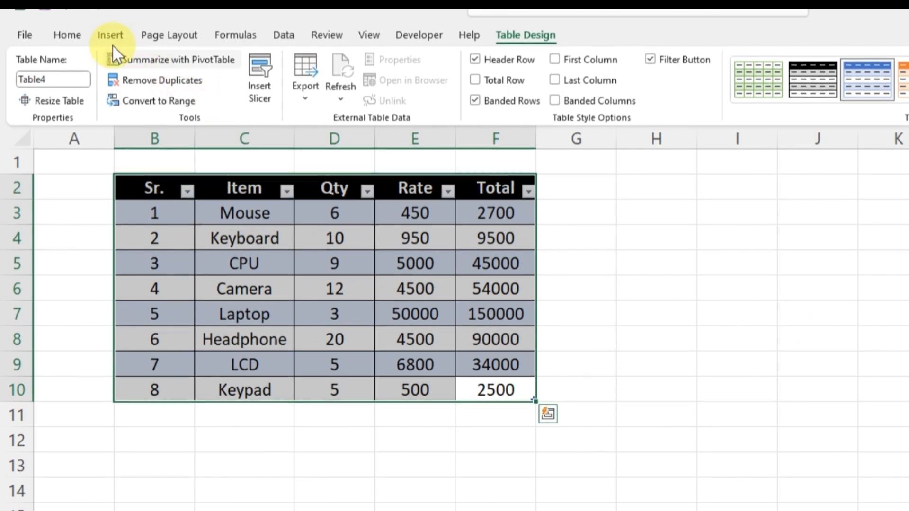
pyautogui.click(73, 36)
pyautogui.click(194, 92)
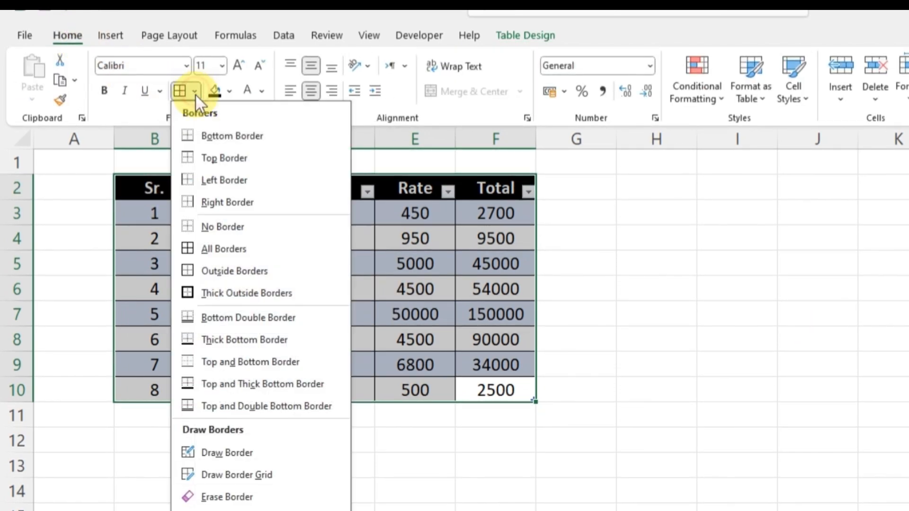
pyautogui.click(218, 226)
pyautogui.click(365, 284)
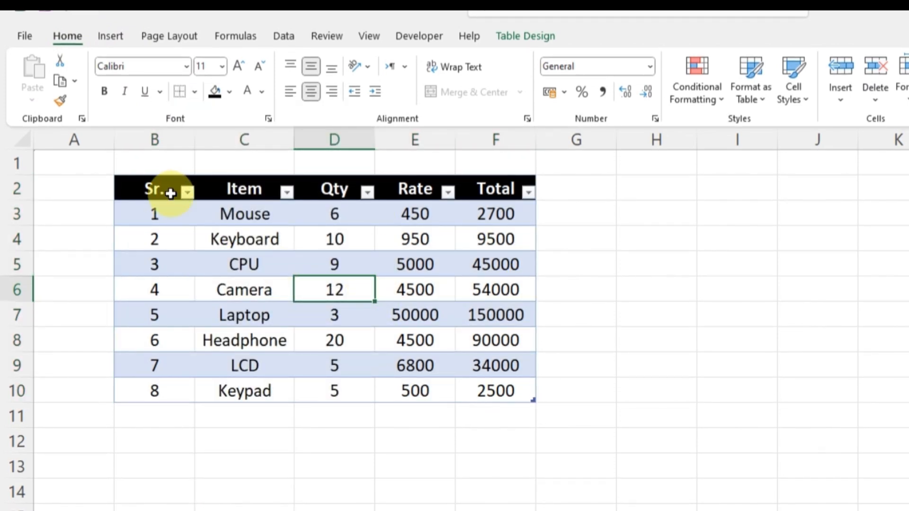
# Step: Clear the black fill from the table's header cells B2:F2
pyautogui.click(160, 192)
pyautogui.moveTo(160, 192); pyautogui.dragTo(507, 197)
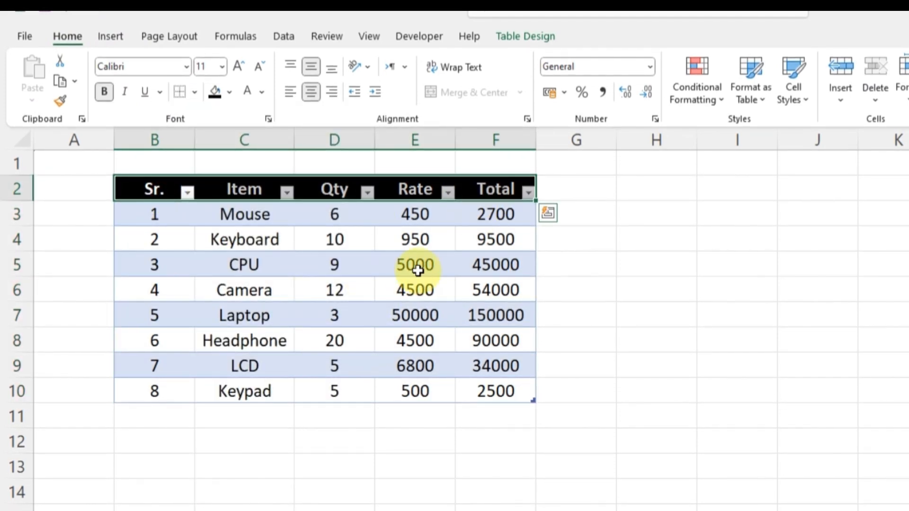
pyautogui.click(230, 94)
pyautogui.click(239, 266)
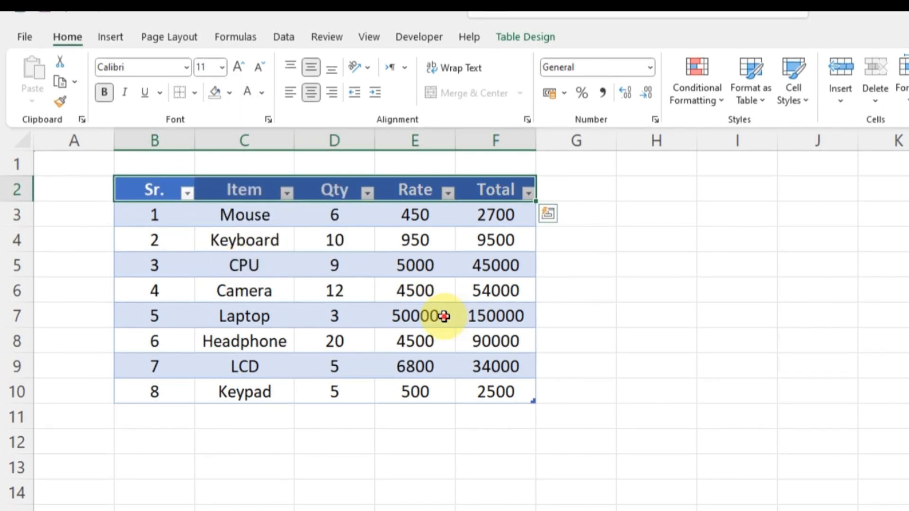
pyautogui.click(393, 316)
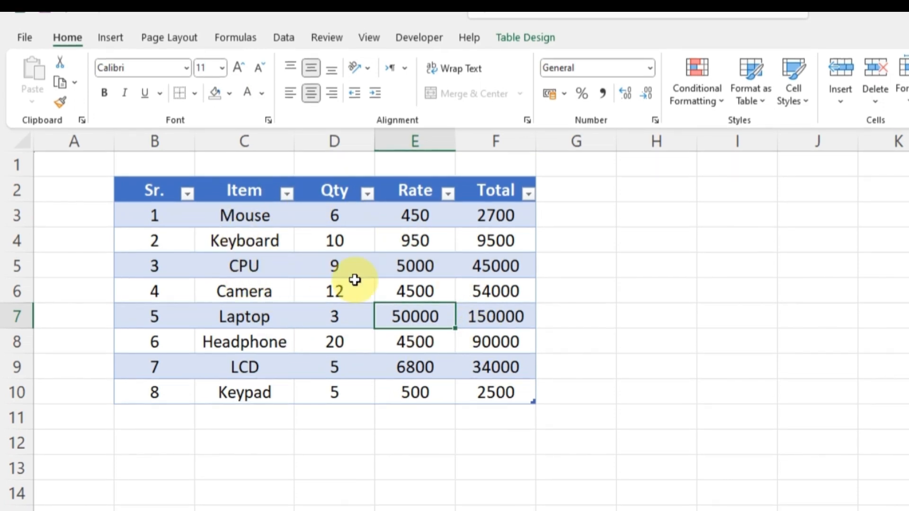
pyautogui.click(394, 268)
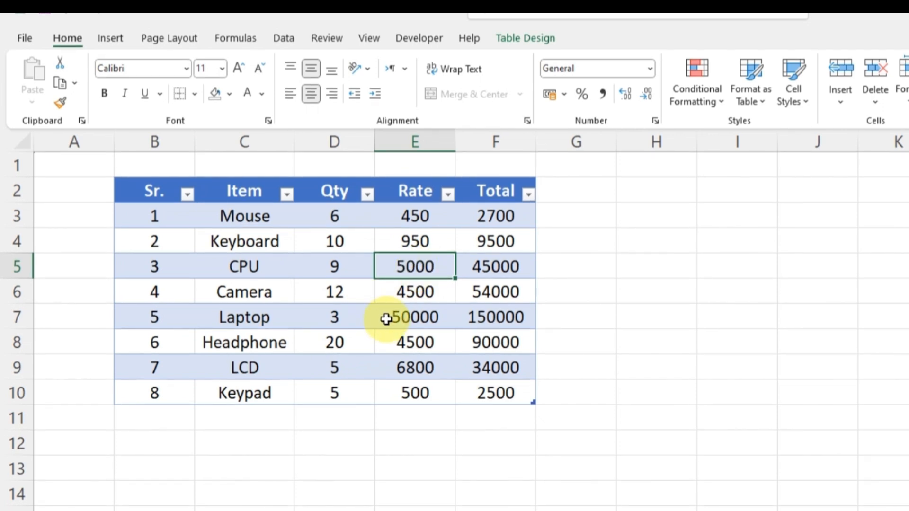
pyautogui.press('Down')
pyautogui.press('Down')
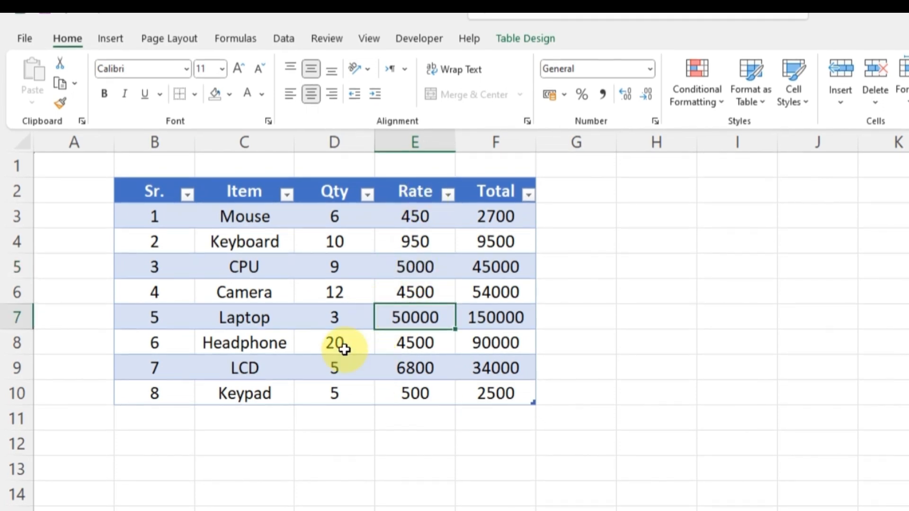
# Step: Apply the orange Medium table style with banded rows to the table
pyautogui.click(190, 340)
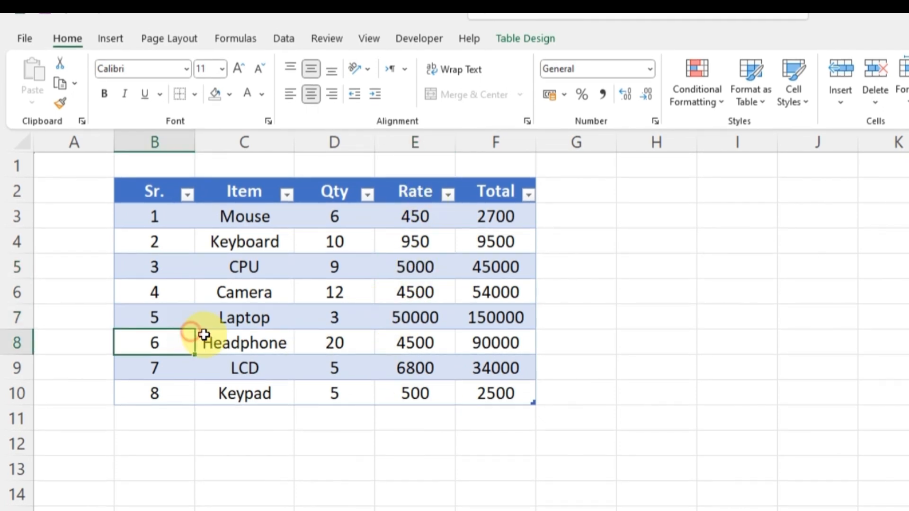
pyautogui.click(528, 43)
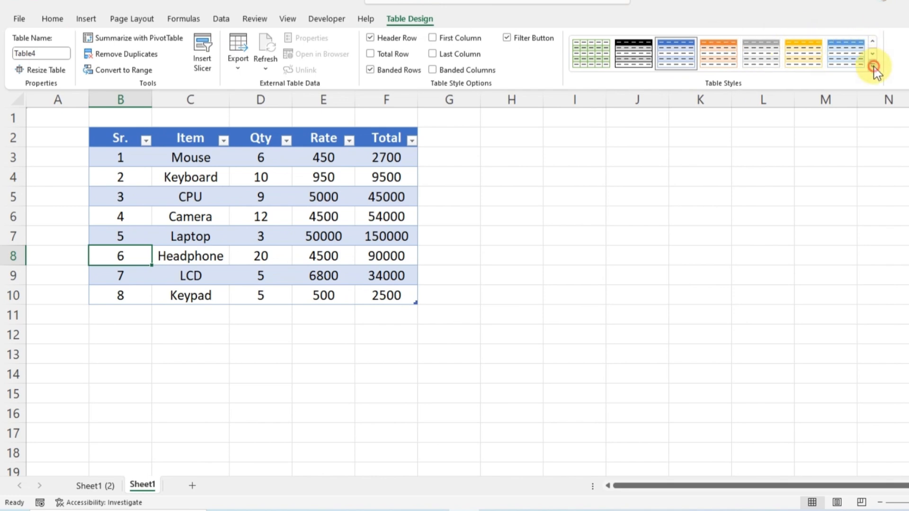
pyautogui.click(873, 67)
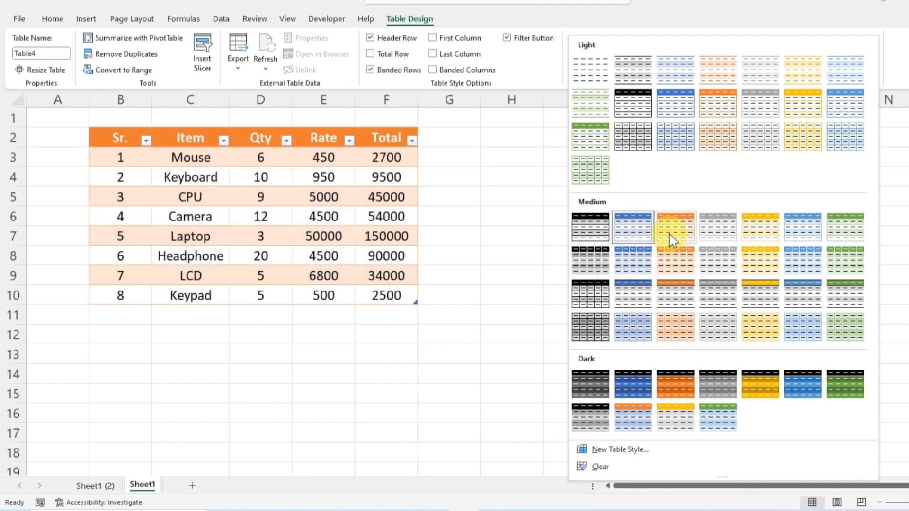
pyautogui.click(669, 234)
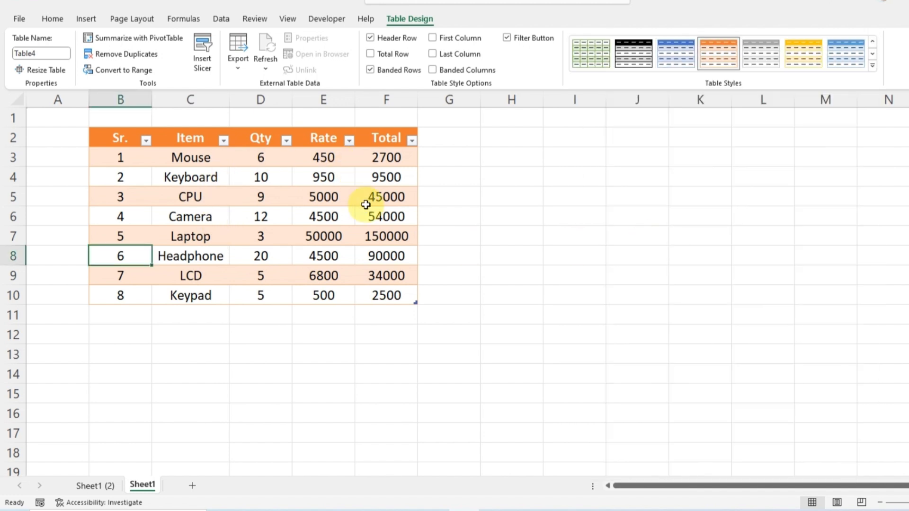
pyautogui.click(349, 236)
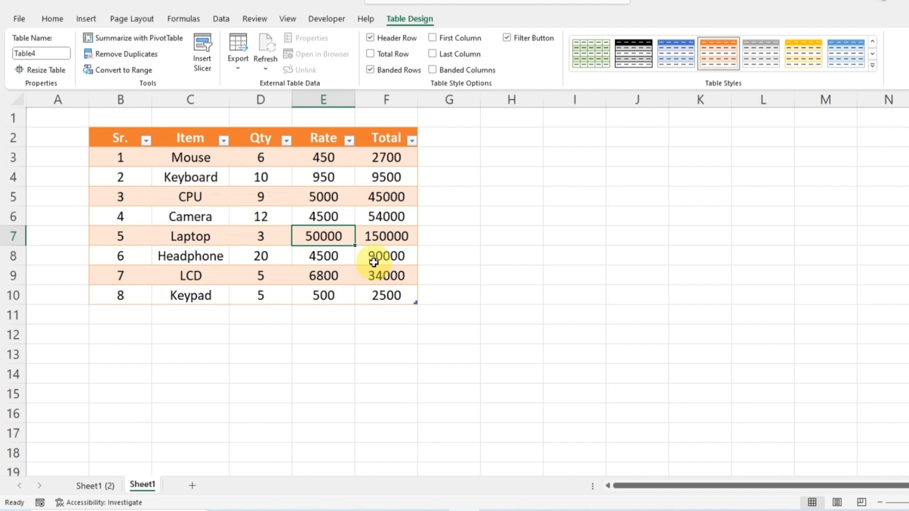
# Step: Enter the formula =SUM(Table4[Total]) in cell C14 to add up the table's Total column
pyautogui.click(219, 370)
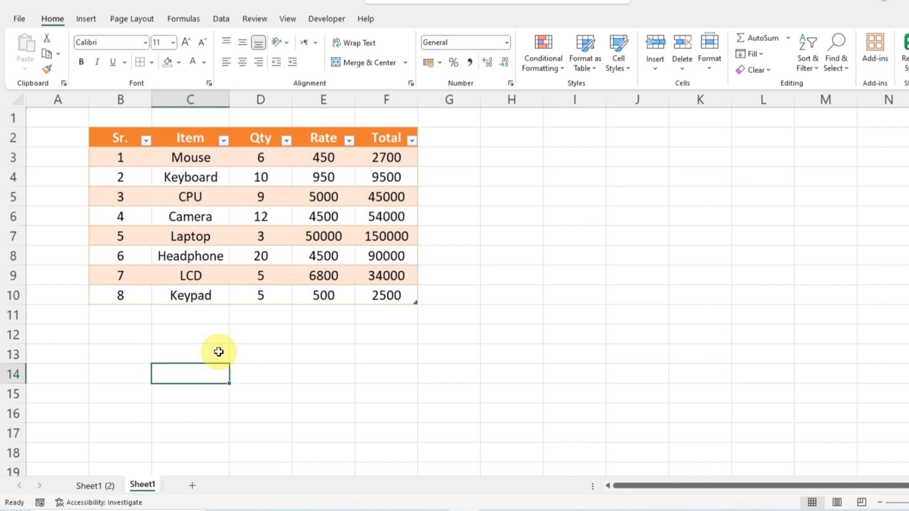
pyautogui.write('=')
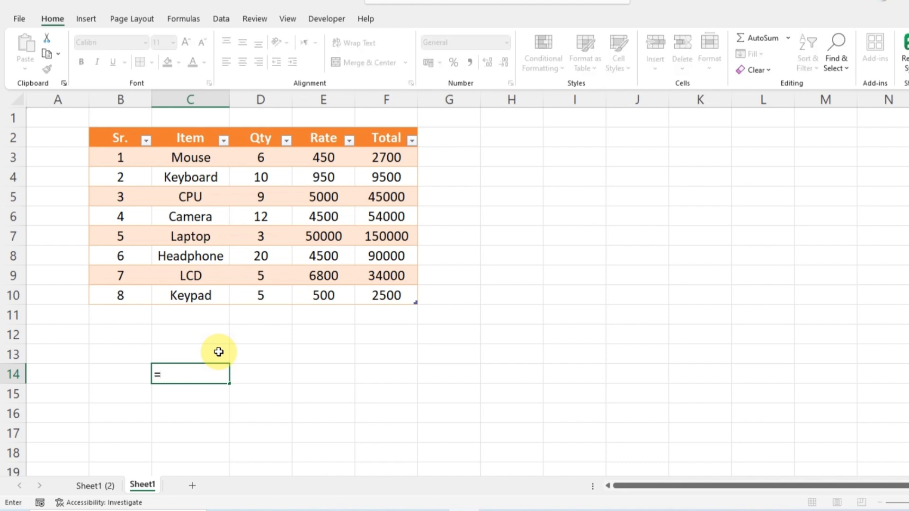
pyautogui.write('sum(')
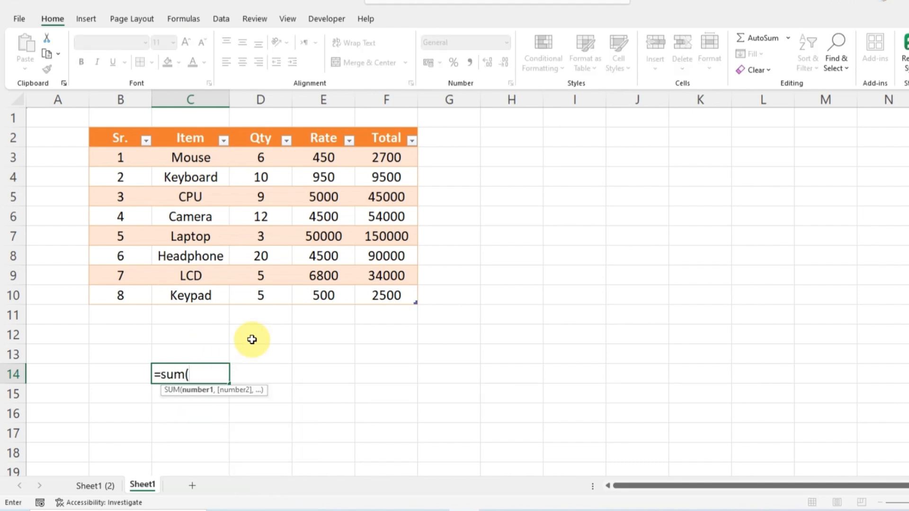
pyautogui.moveTo(375, 158); pyautogui.dragTo(378, 286)
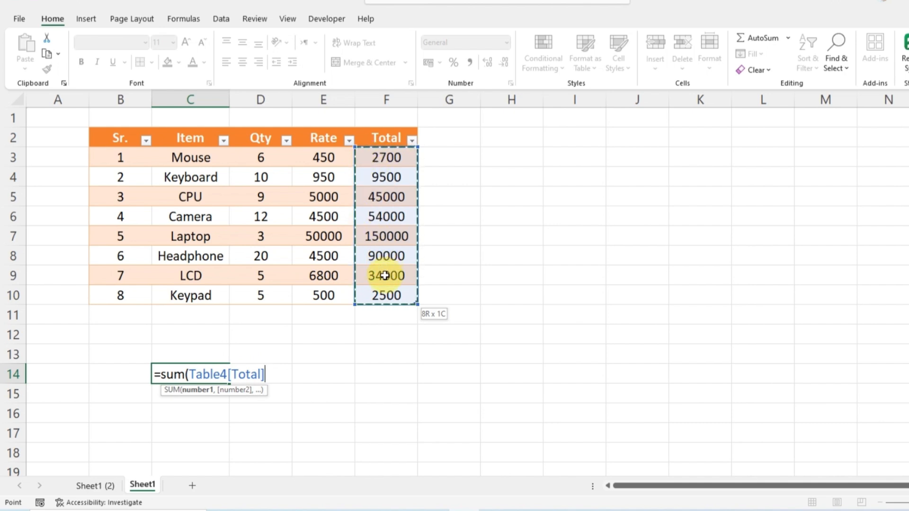
pyautogui.press('BackSpace')
pyautogui.press('BackSpace')
pyautogui.press('BackSpace')
pyautogui.press('BackSpace')
pyautogui.press('BackSpace')
pyautogui.press('BackSpace')
pyautogui.press('BackSpace')
pyautogui.press('BackSpace')
pyautogui.press('BackSpace')
pyautogui.press('BackSpace')
pyautogui.press('BackSpace')
pyautogui.press('BackSpace')
pyautogui.press('BackSpace')
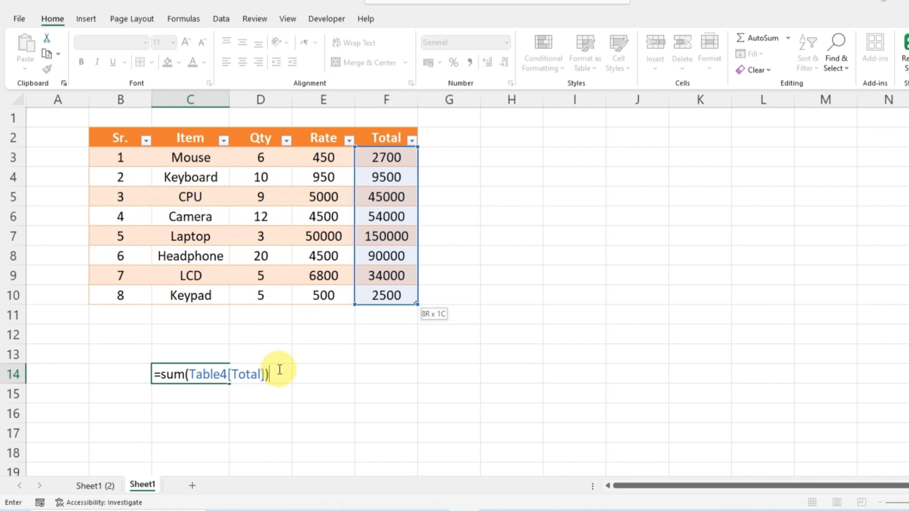
pyautogui.press('Return')
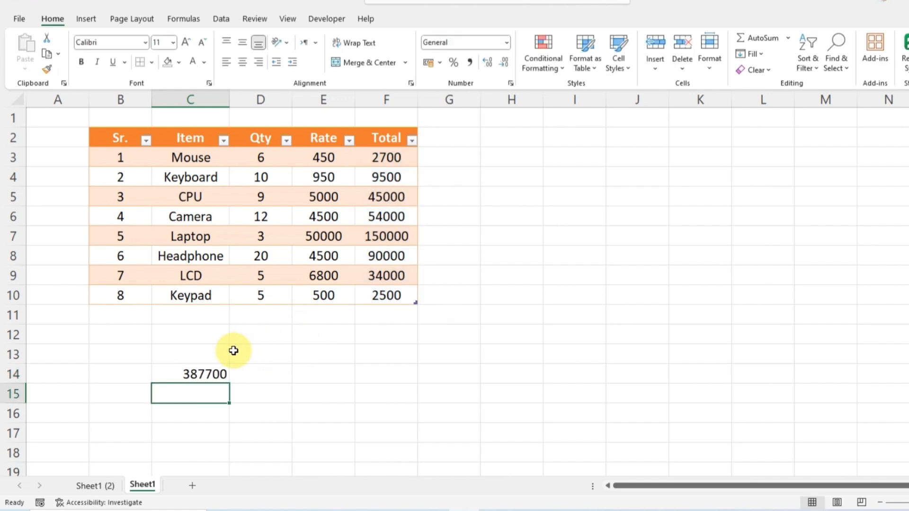
# Step: Append two blank rows to the end of the table, below the Keypad row
pyautogui.click(378, 295)
pyautogui.press('Tab')
pyautogui.press('Tab')
pyautogui.press('Tab')
pyautogui.press('Tab')
pyautogui.press('Tab')
pyautogui.press('Tab')
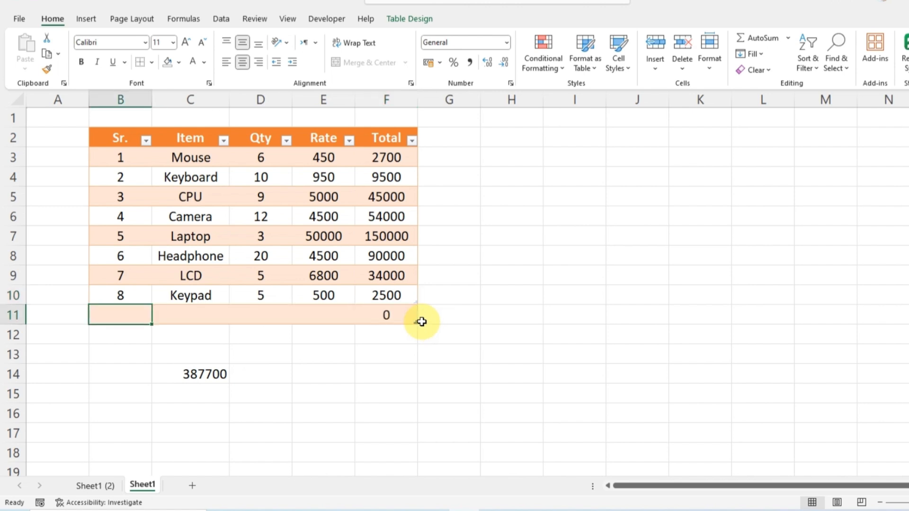
# Step: Check the range referenced by the SUM formula in cell C14 and clear the cell
pyautogui.doubleClick(199, 373)
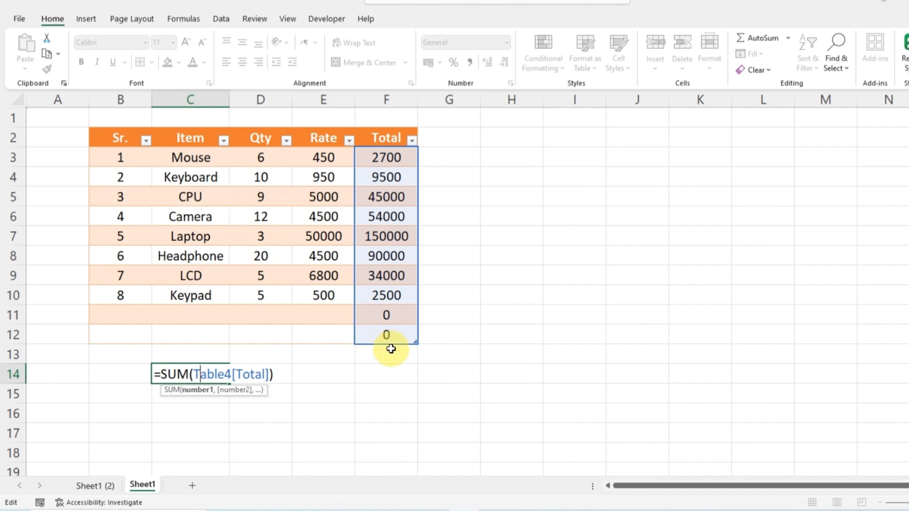
pyautogui.hotkey('ctrl', 'Return')
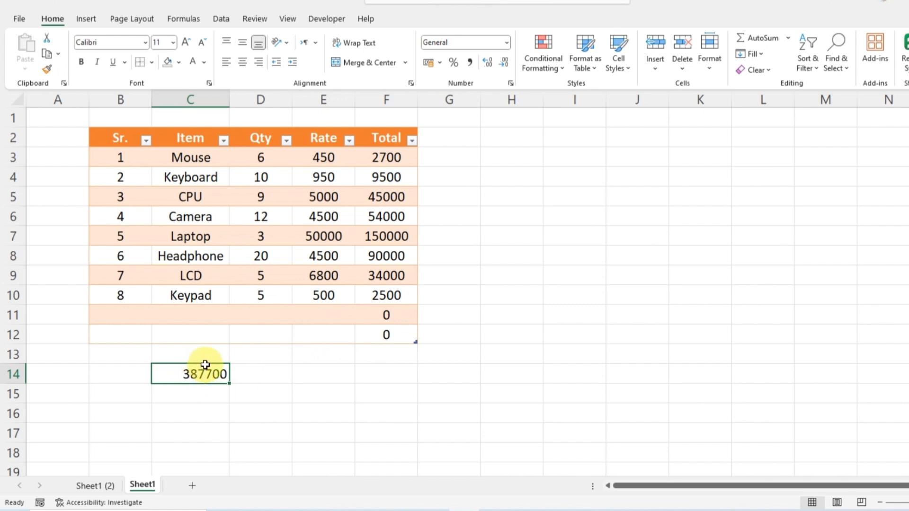
pyautogui.click(361, 369)
# Step: Turn on the Total Row option for the table
pyautogui.click(260, 217)
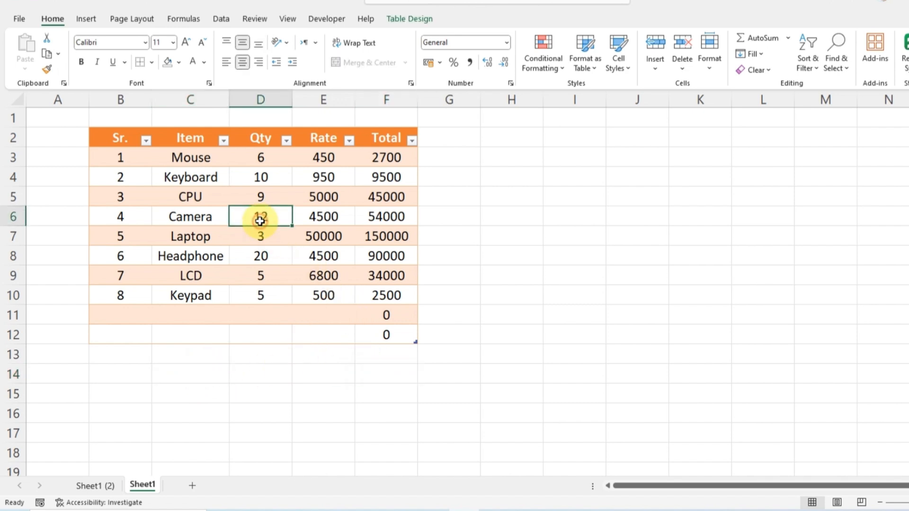
pyautogui.click(406, 20)
pyautogui.click(384, 56)
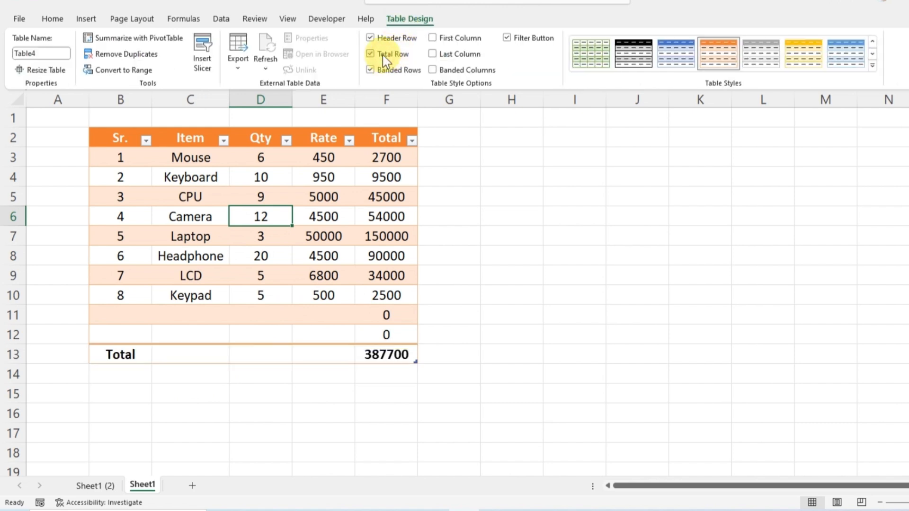
# Step: Set the total row's calculation for the Total column to Count and check it against cells F3:F12
pyautogui.click(385, 357)
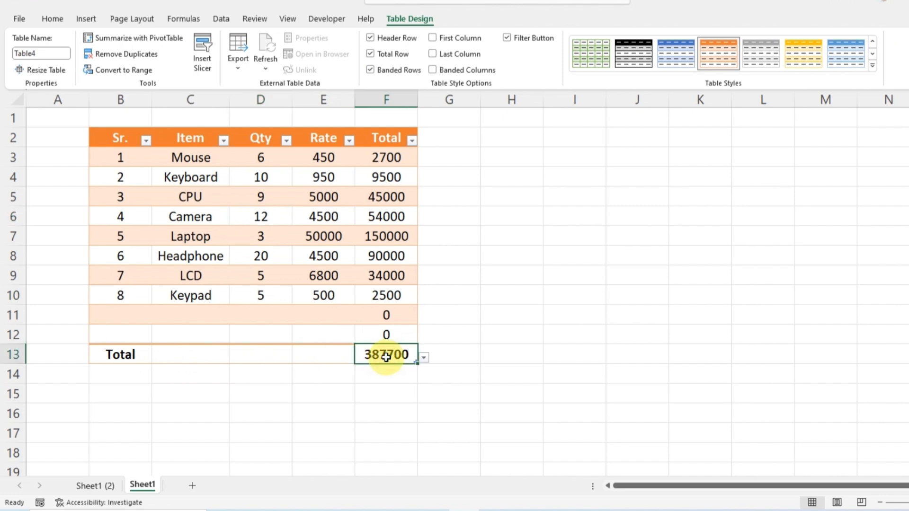
pyautogui.click(424, 358)
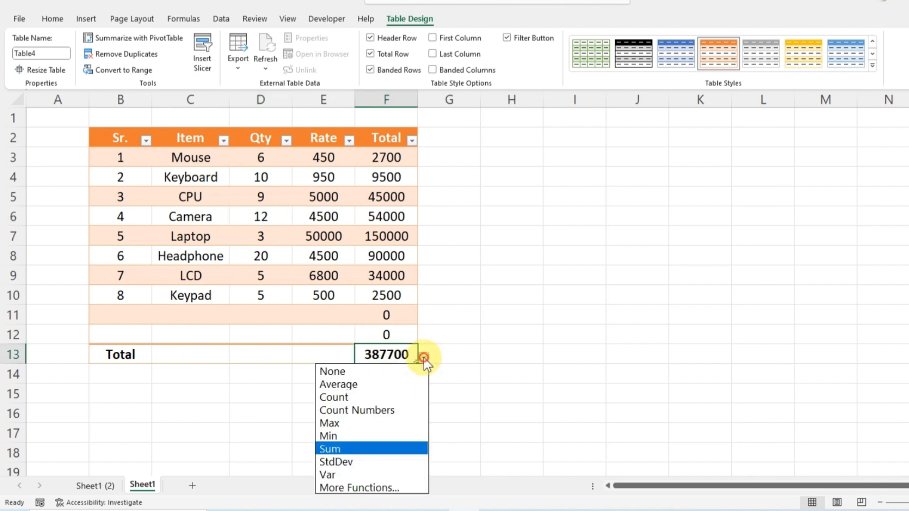
pyautogui.click(365, 397)
pyautogui.moveTo(393, 158); pyautogui.dragTo(400, 342)
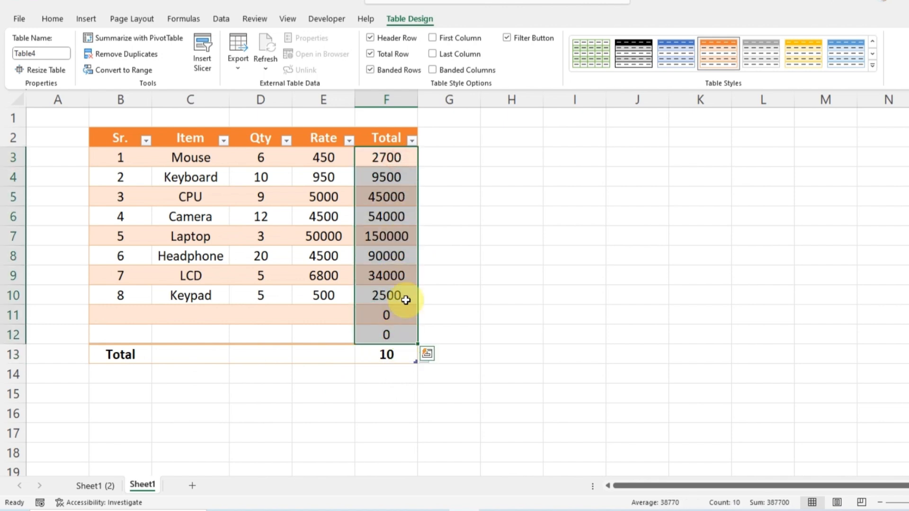
# Step: Set the total row's calculation for the Total column to Sum
pyautogui.click(383, 360)
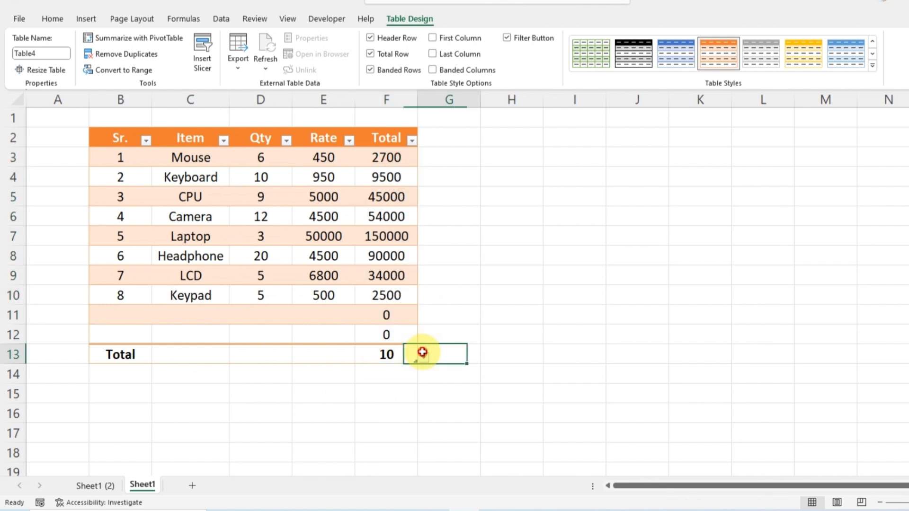
pyautogui.click(424, 358)
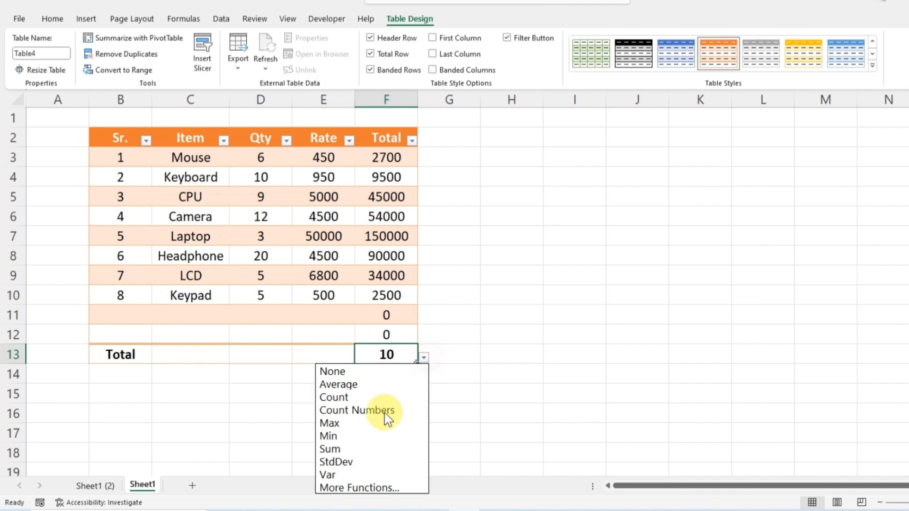
pyautogui.click(355, 449)
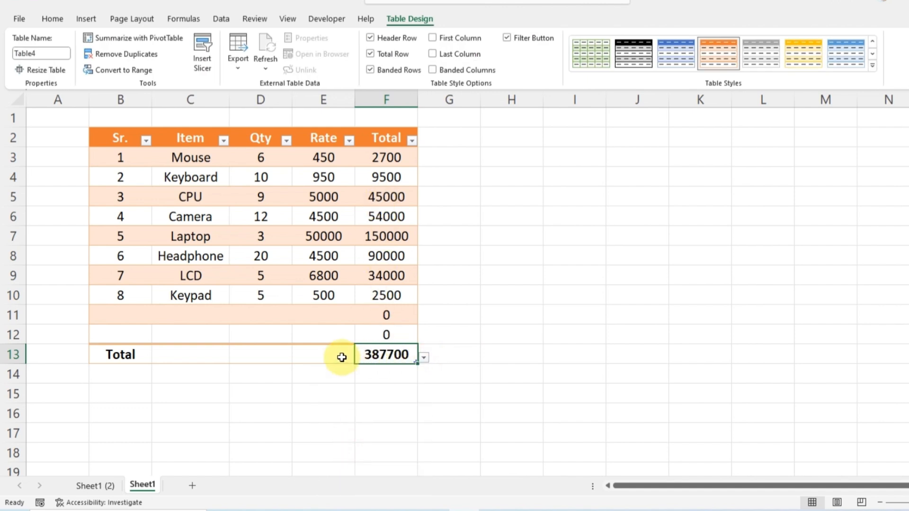
# Step: Try out the Banded Columns and Banded Rows options on the table, leaving only row banding on
pyautogui.click(337, 216)
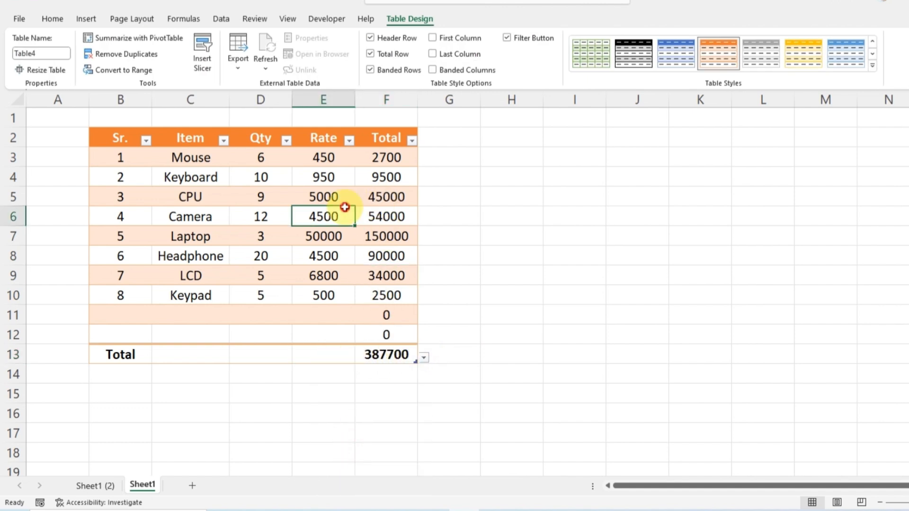
pyautogui.click(457, 71)
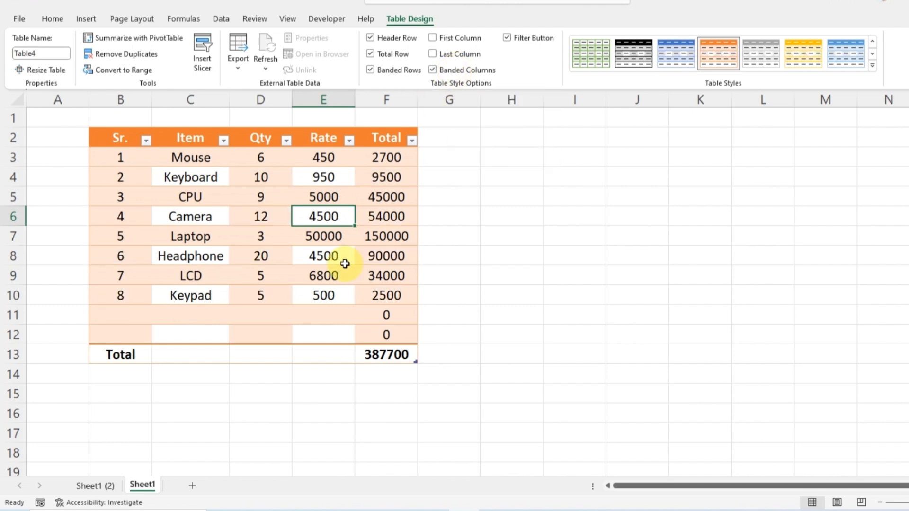
pyautogui.click(453, 71)
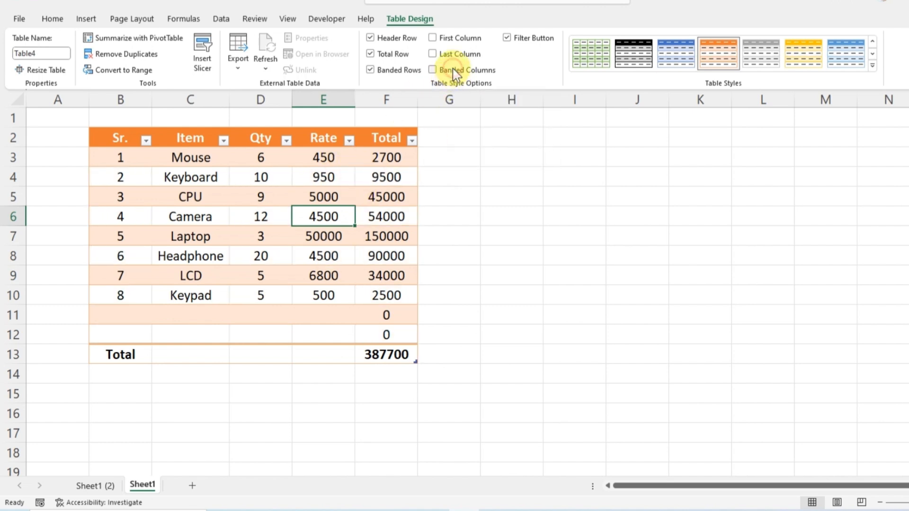
pyautogui.click(407, 74)
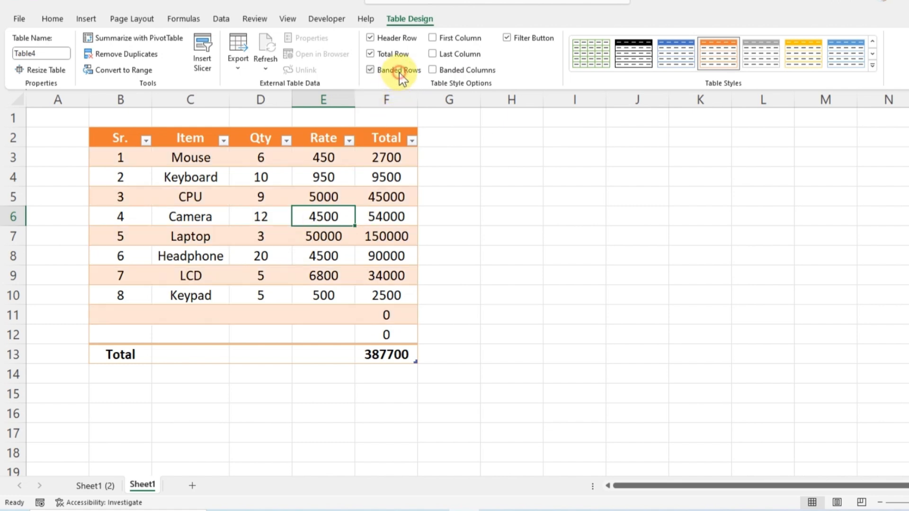
# Step: Try hiding the table's header row and its filter buttons, restoring each one
pyautogui.click(398, 37)
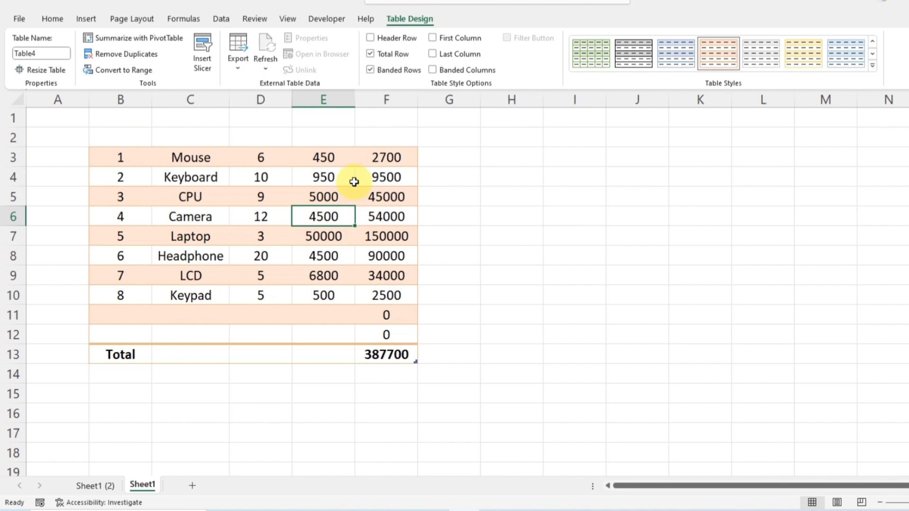
pyautogui.click(388, 37)
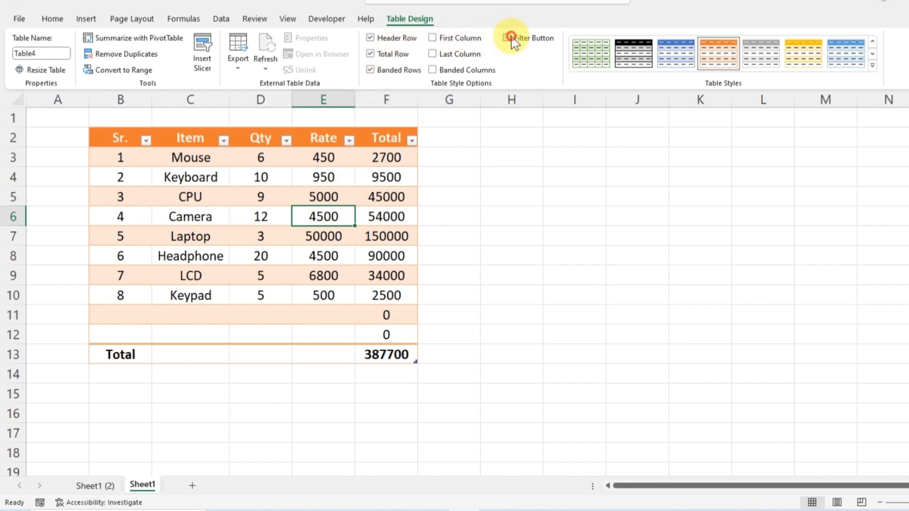
pyautogui.click(509, 38)
pyautogui.click(514, 39)
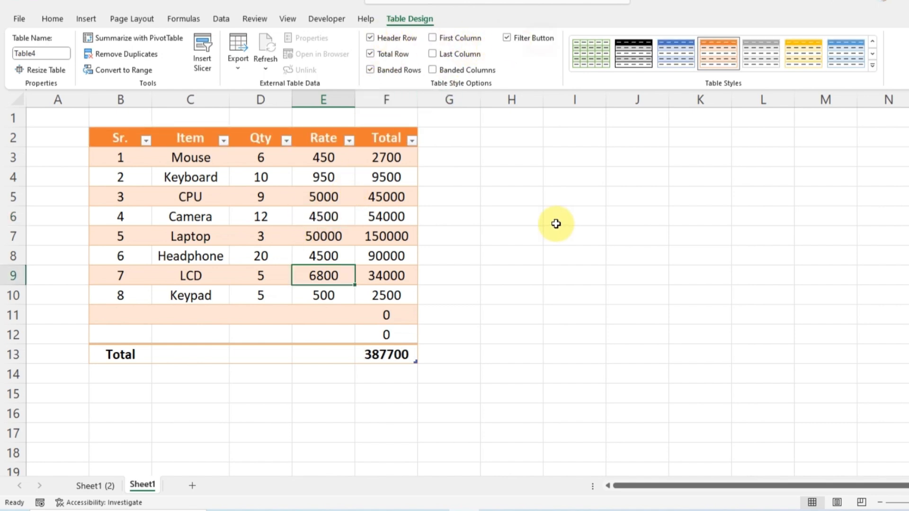
# Step: Examine the table's column headings while its header row is scrolled out of view
pyautogui.scroll(-1, 558, 224)
pyautogui.click(251, 178)
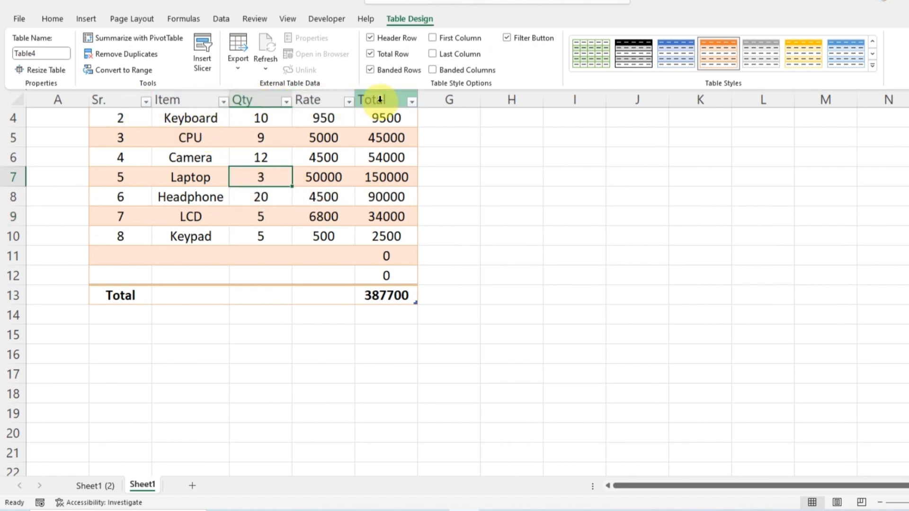
pyautogui.click(512, 276)
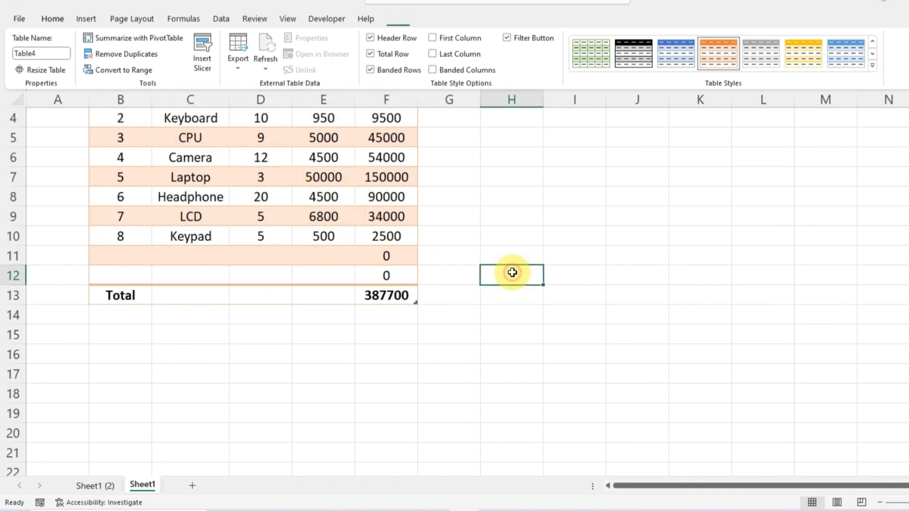
pyautogui.scroll(1, 513, 275)
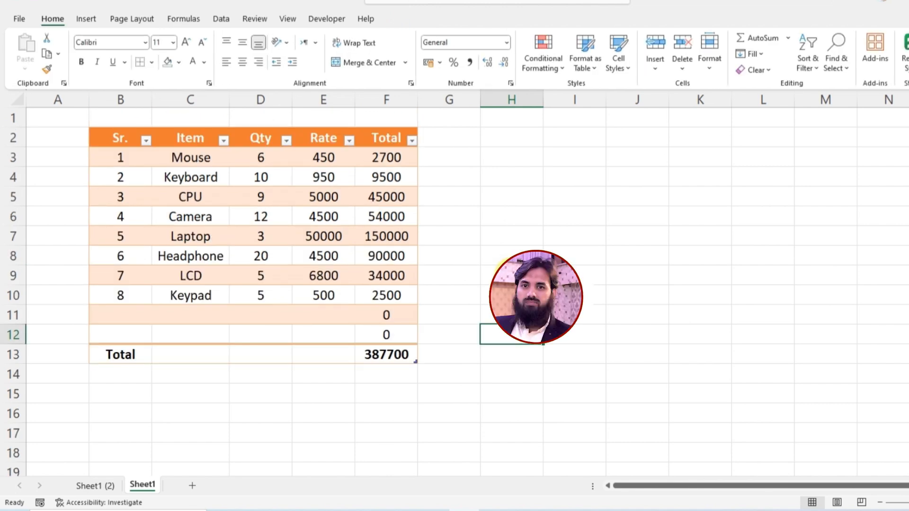